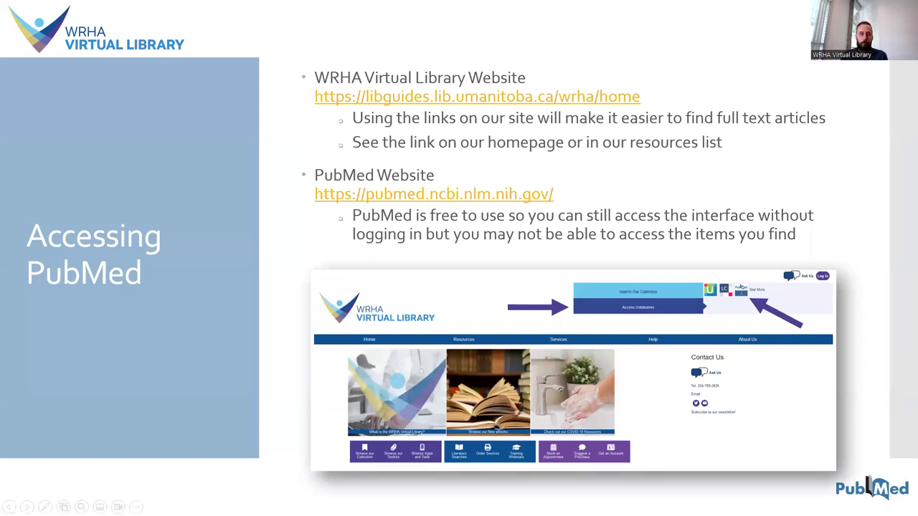
Open the WRHA Virtual Library database collection and jump to resources starting with P.
key("alt+Tab")
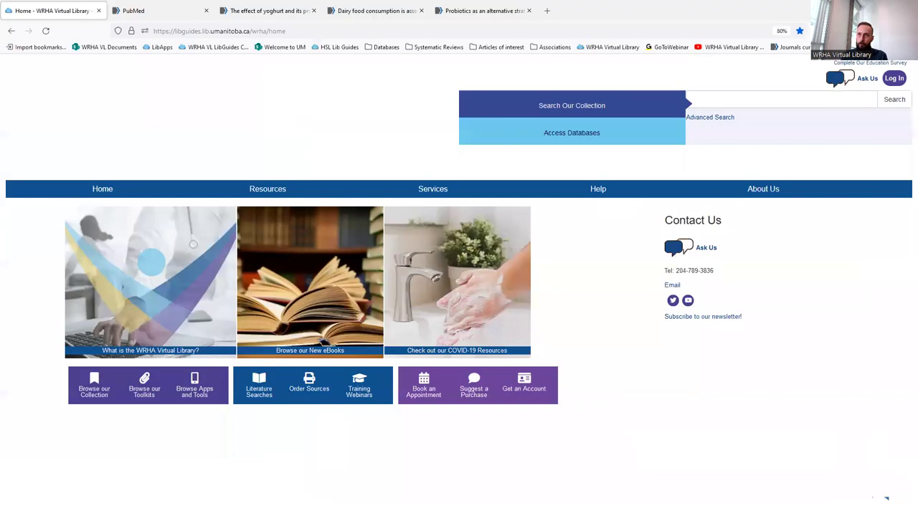
left_click(559, 135)
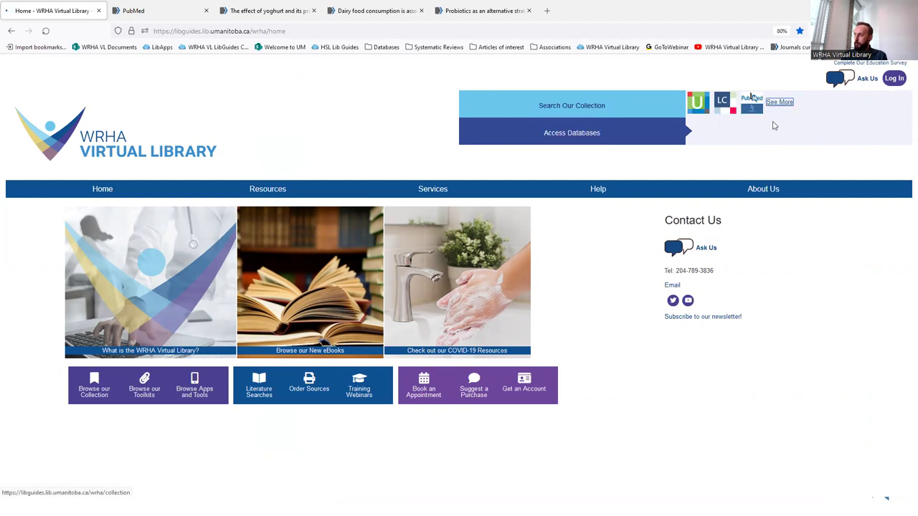
left_click(775, 119)
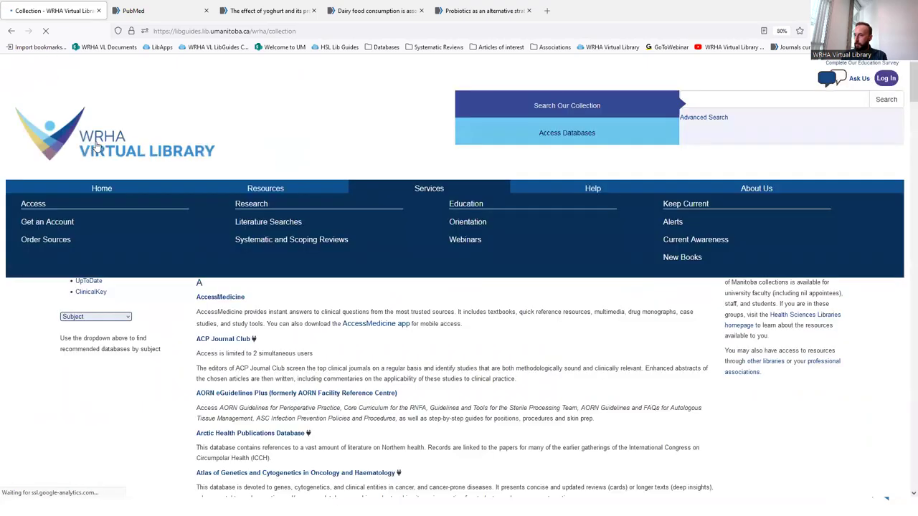
left_click(338, 236)
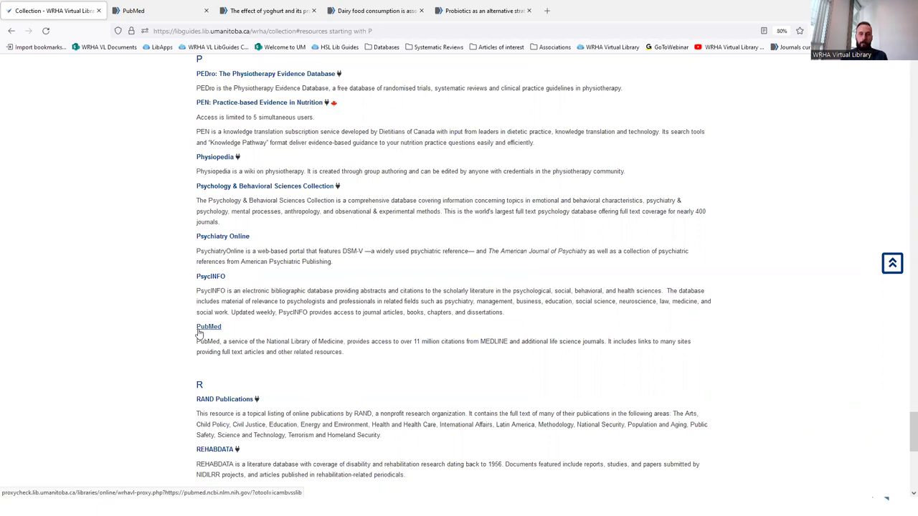
Advance the slideshow to the PubMed Homepage slide, then return to the browser.
key("alt+Tab")
key("Right")
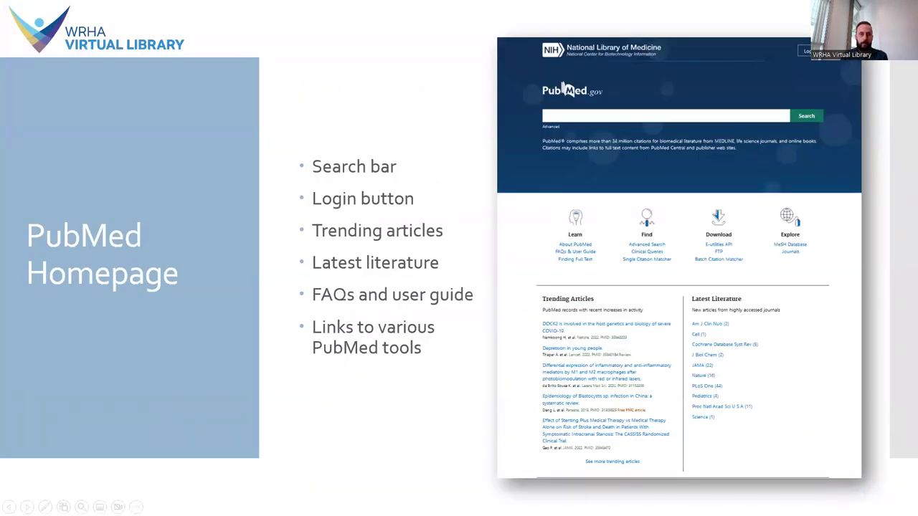
key("alt+Tab")
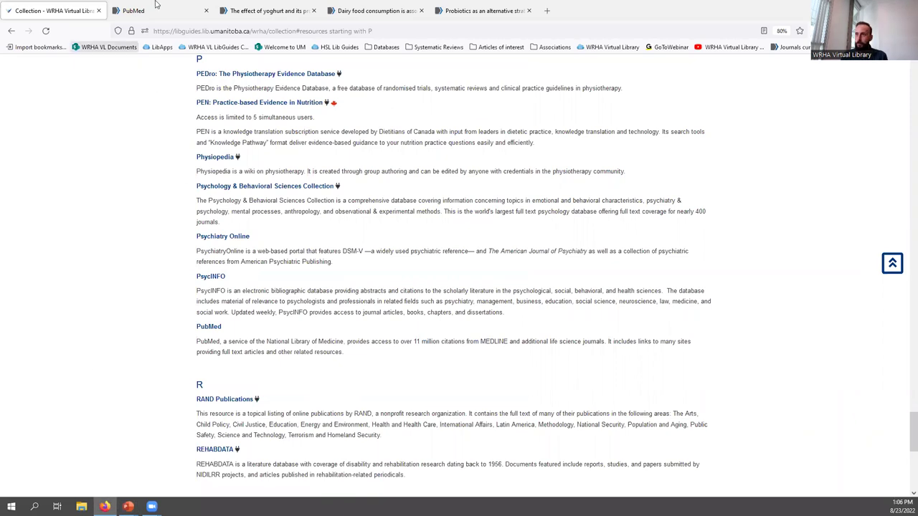
Bring up the PubMed homepage and show, then dismiss, the logged-in account options.
left_click(143, 11)
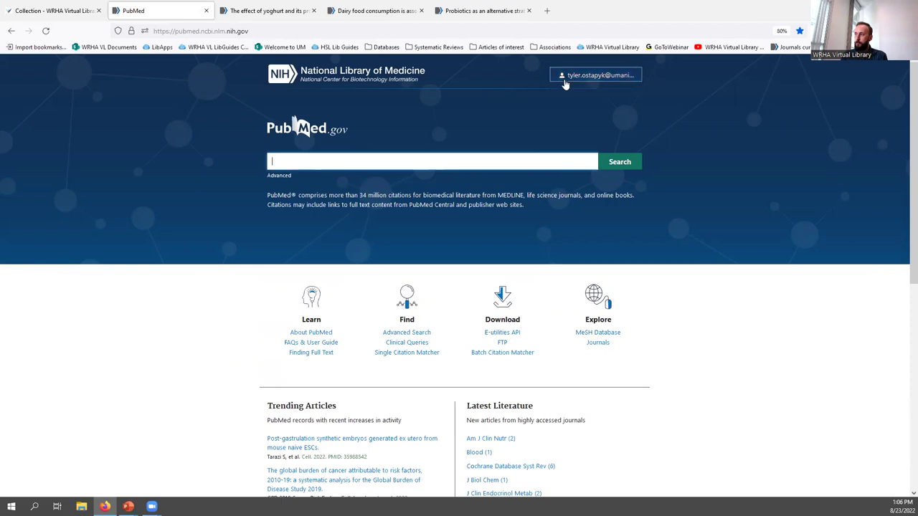
left_click(596, 77)
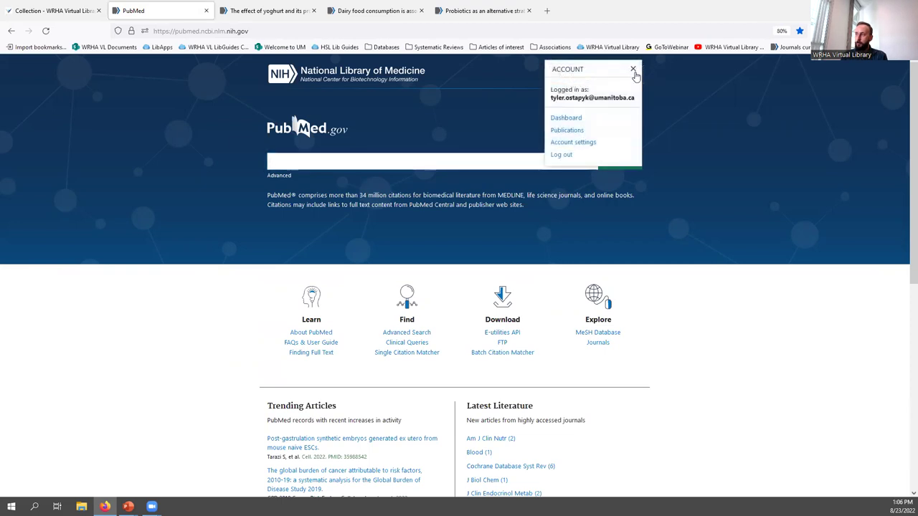
left_click(632, 70)
Scroll through trending articles and latest literature, highlight FAQs & User Guide, then return to the slides.
scroll(187, 127, "down", 1)
scroll(210, 129, "down", 5)
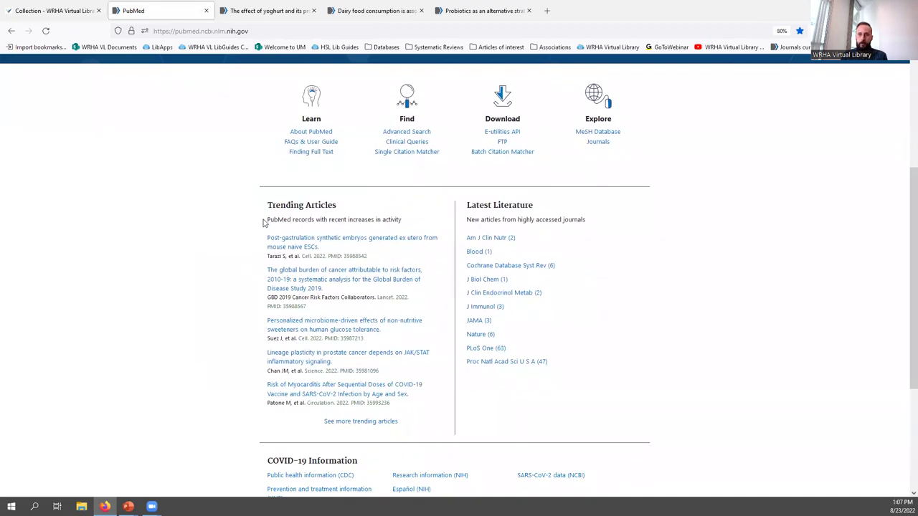
scroll(264, 219, "down", 1)
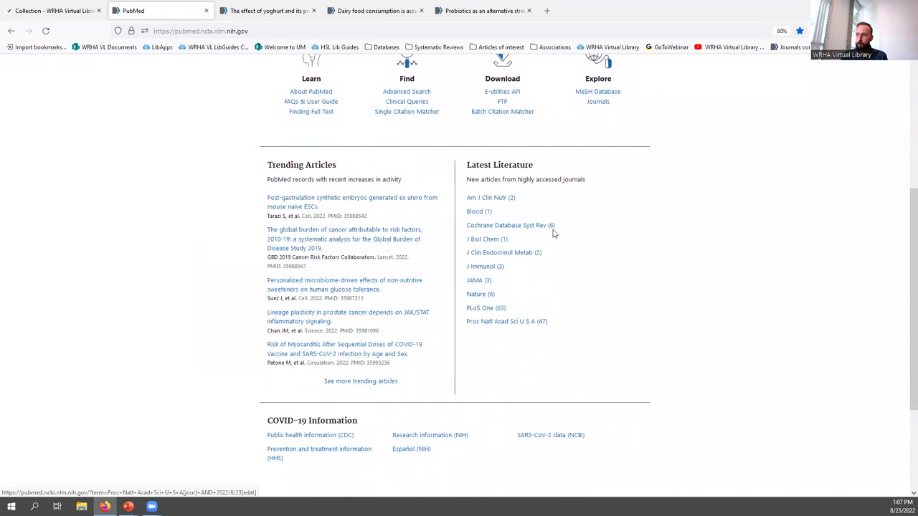
scroll(354, 268, "down", 2)
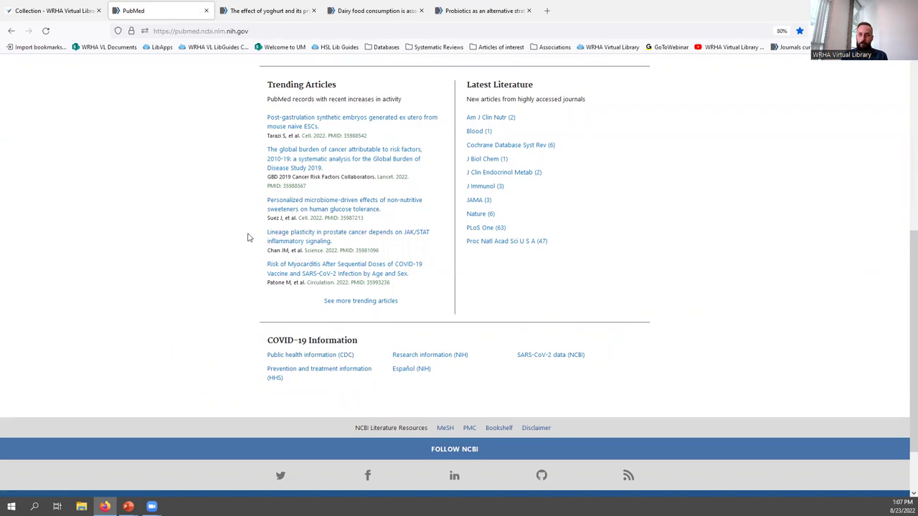
scroll(248, 236, "up", 5)
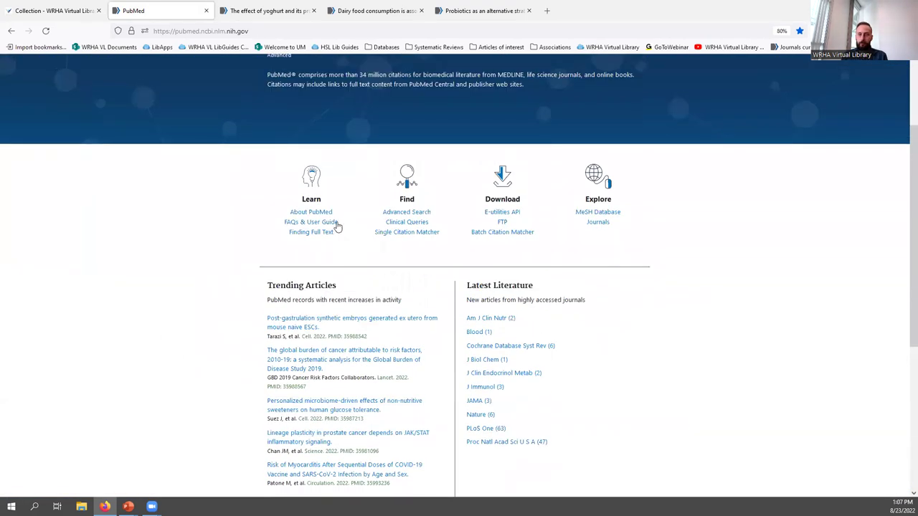
left_click_drag(331, 225, 279, 224)
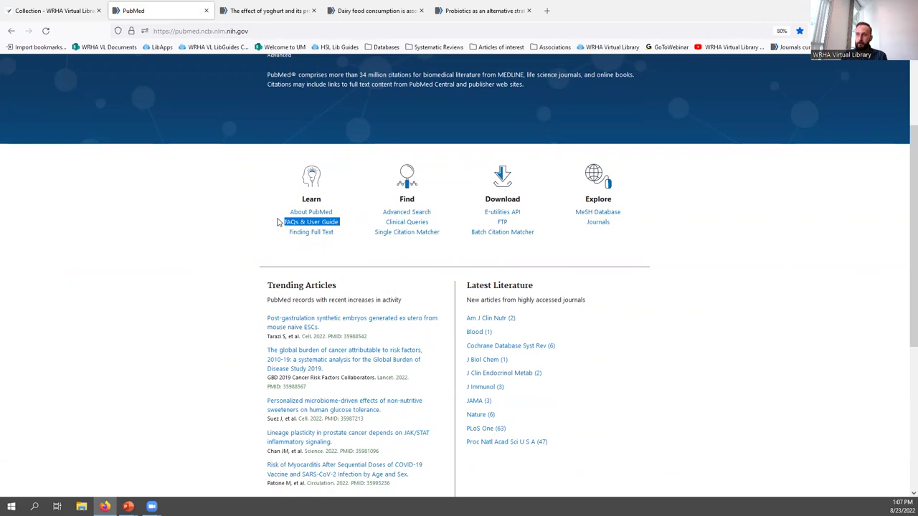
left_click(244, 227)
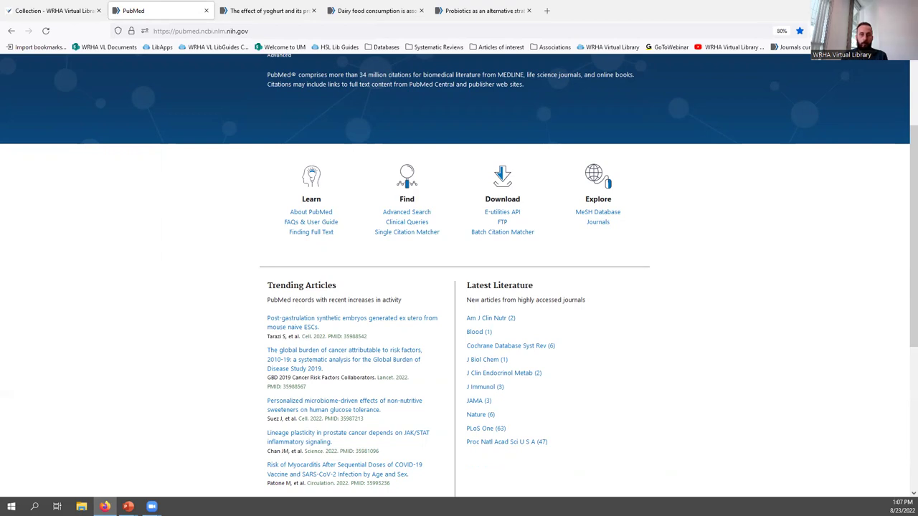
key("alt+Tab")
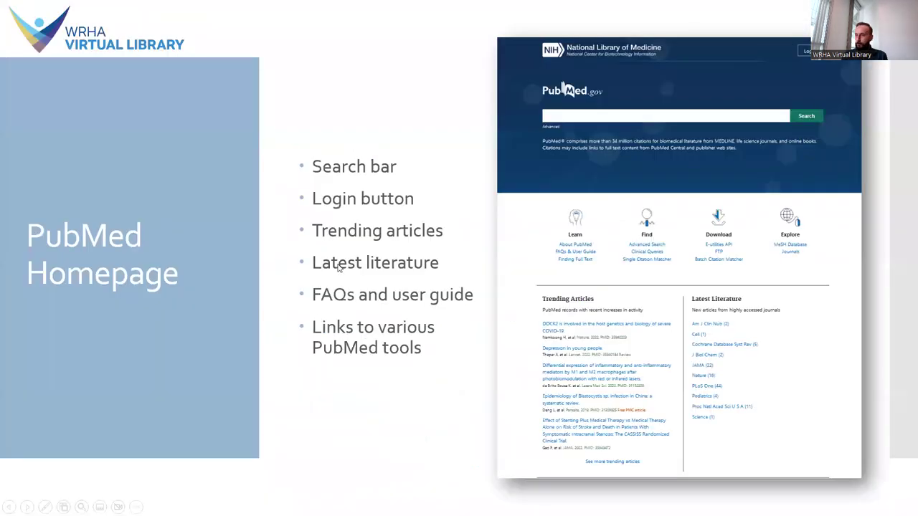
Advance the slideshow to the Single Citation Tools slide.
left_click(17, 313)
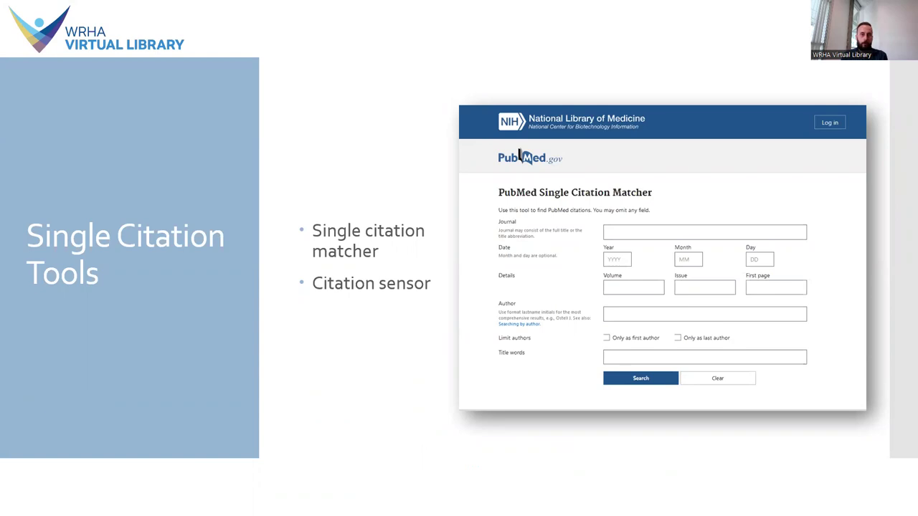
Run a Single Citation Matcher search with journal 'nutrition' and title words 'vitamin d depression'.
key("alt+Tab")
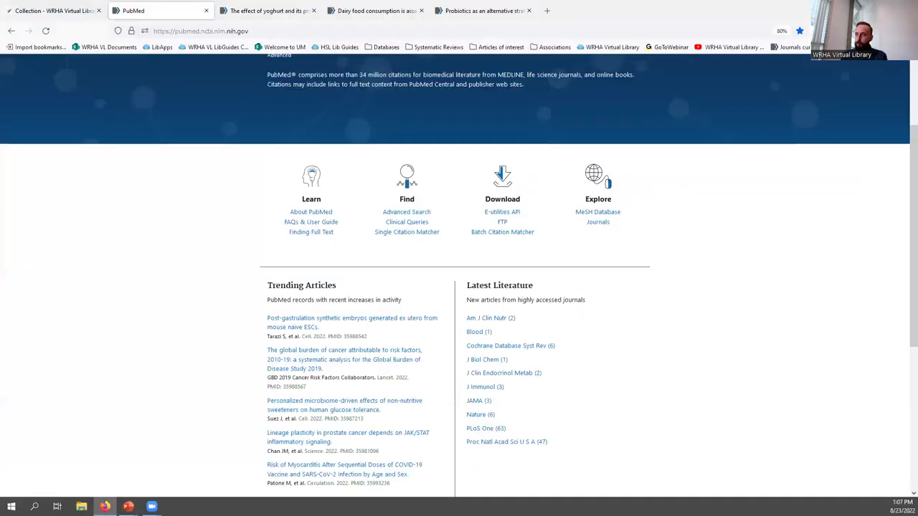
scroll(168, 352, "up", 3)
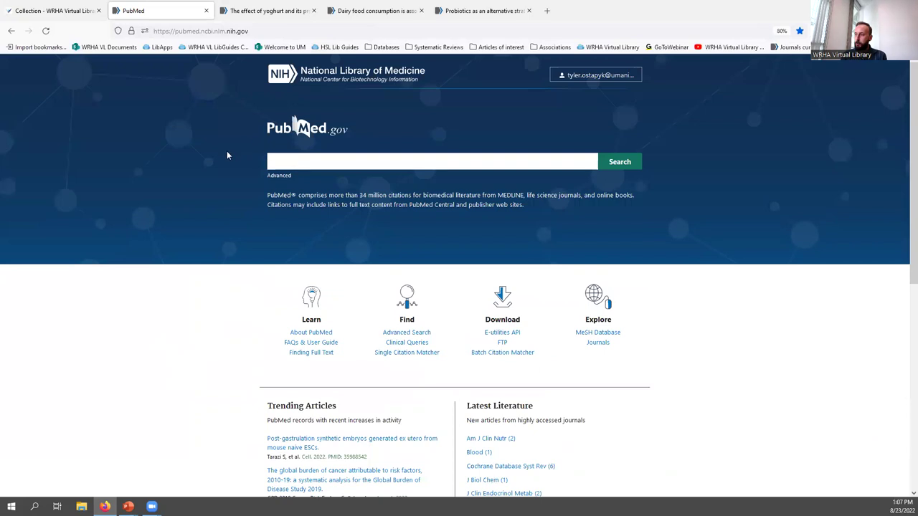
left_click(388, 359)
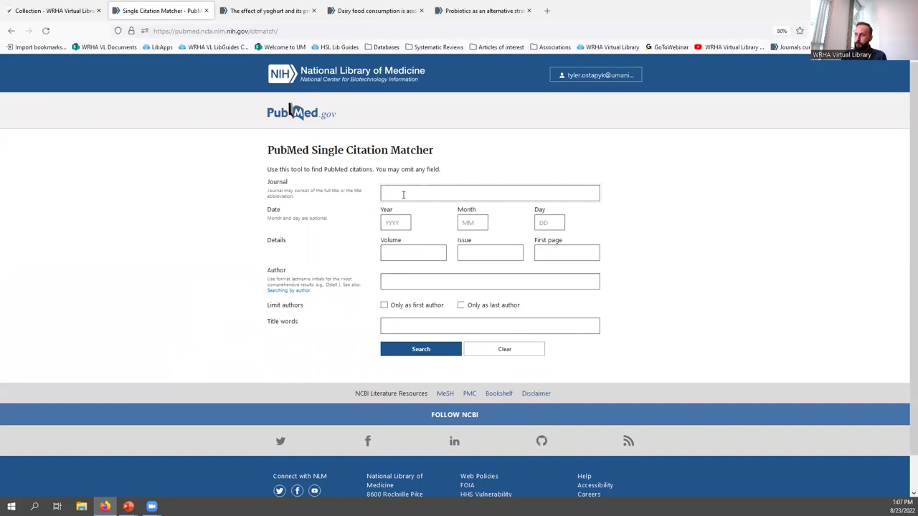
type("nutrition")
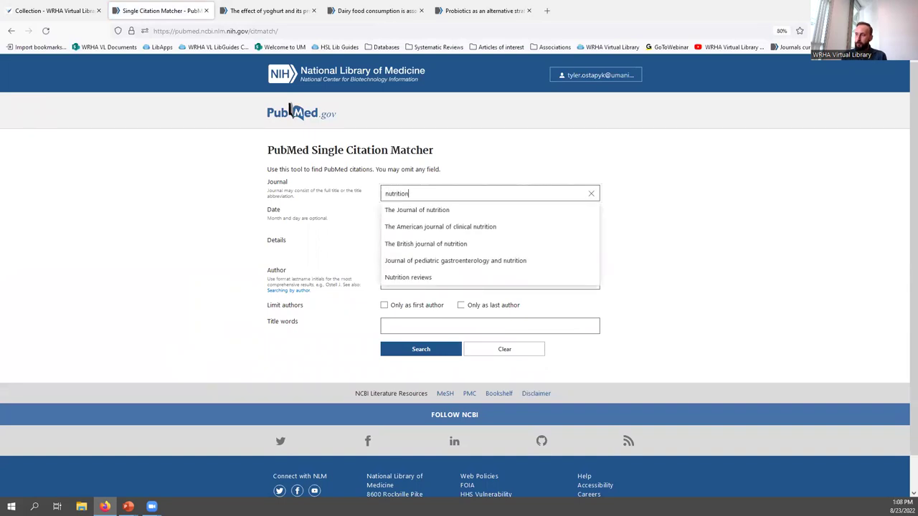
left_click(173, 268)
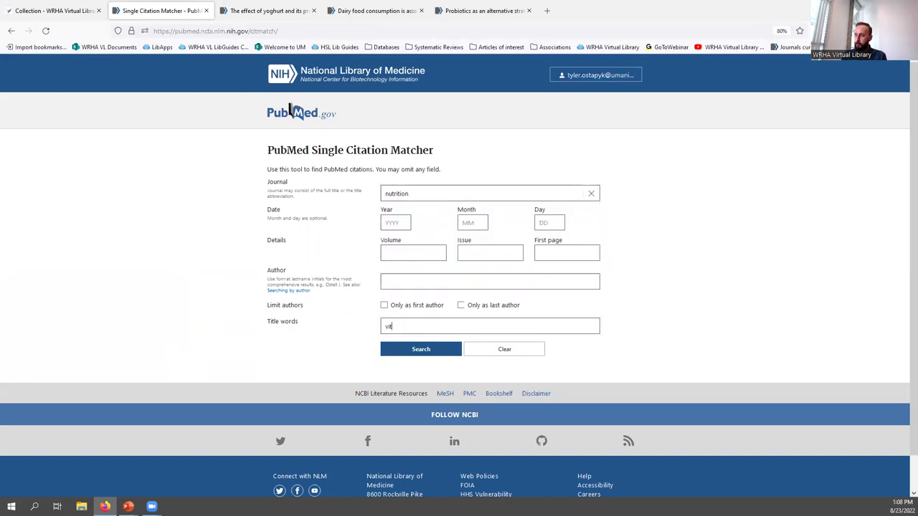
key("BackSpace")
key("BackSpace")
type("depression")
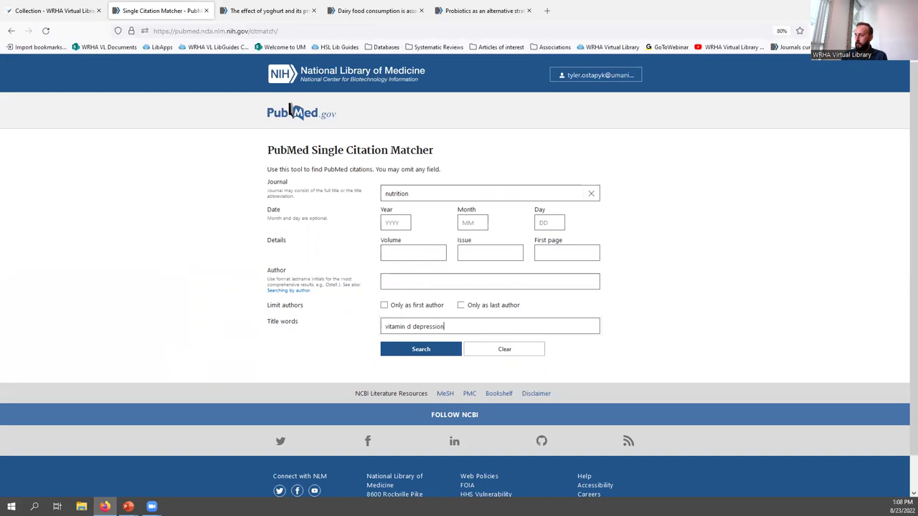
left_click(391, 347)
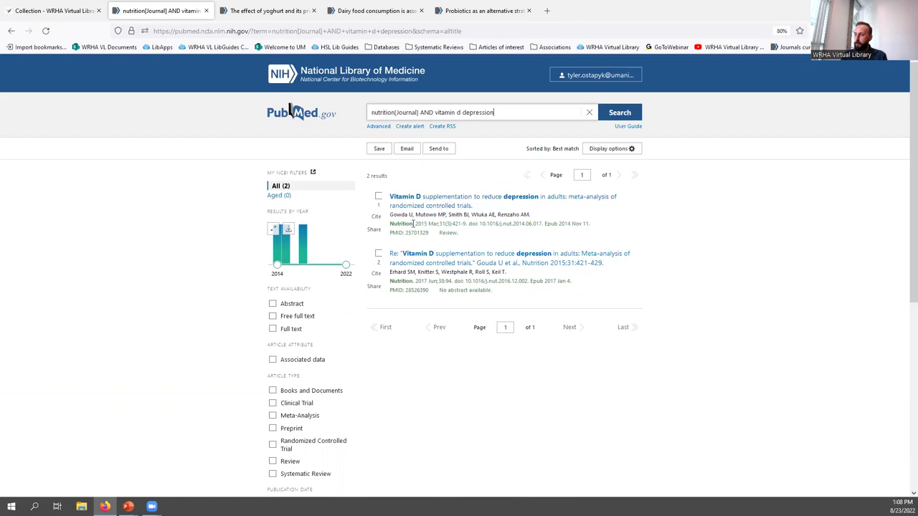
left_click_drag(414, 224, 389, 224)
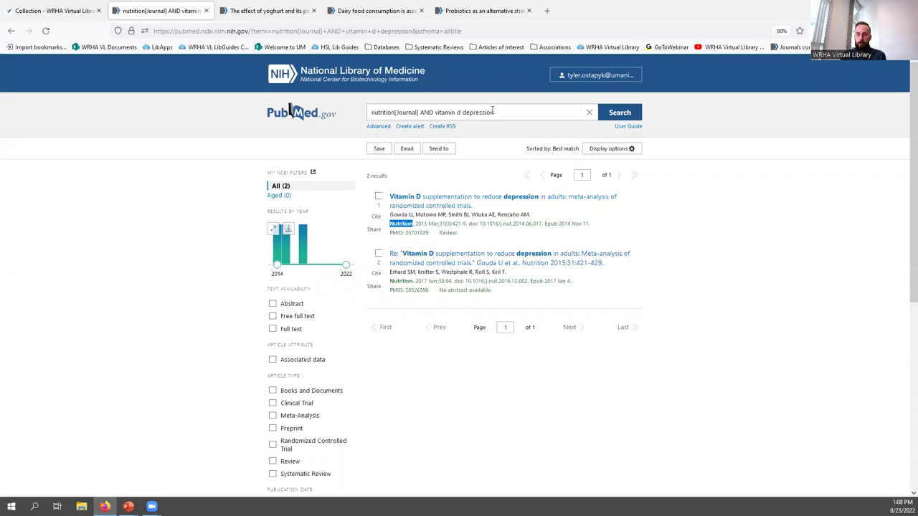
left_click_drag(526, 114, 363, 116)
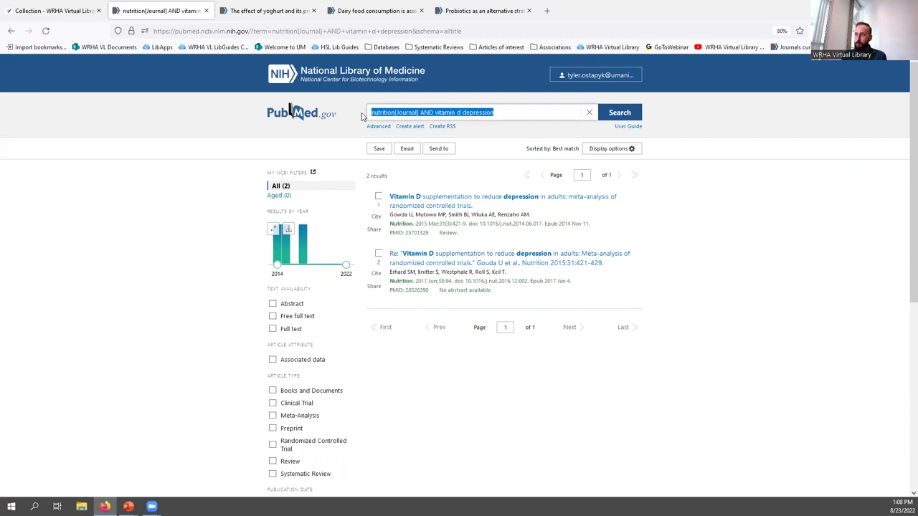
type("gowda")
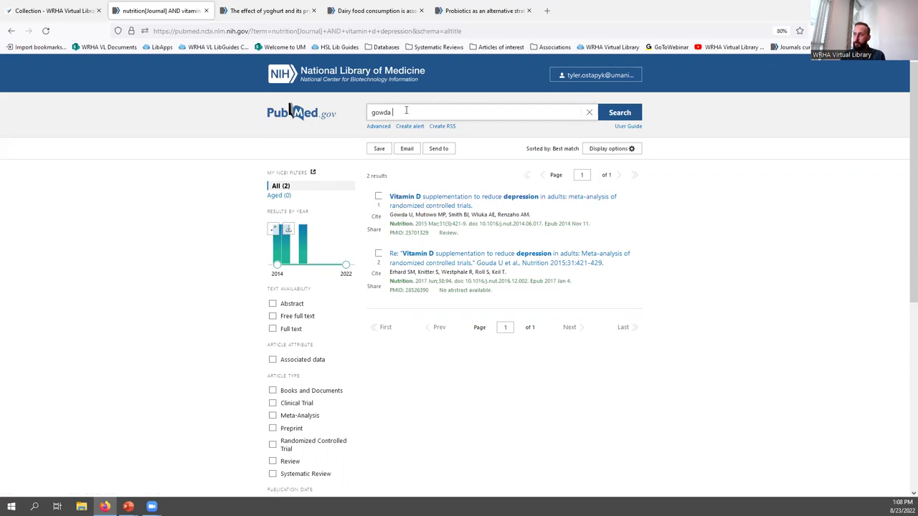
type("nutrition")
left_click_drag(433, 110, 362, 111)
left_click(469, 116)
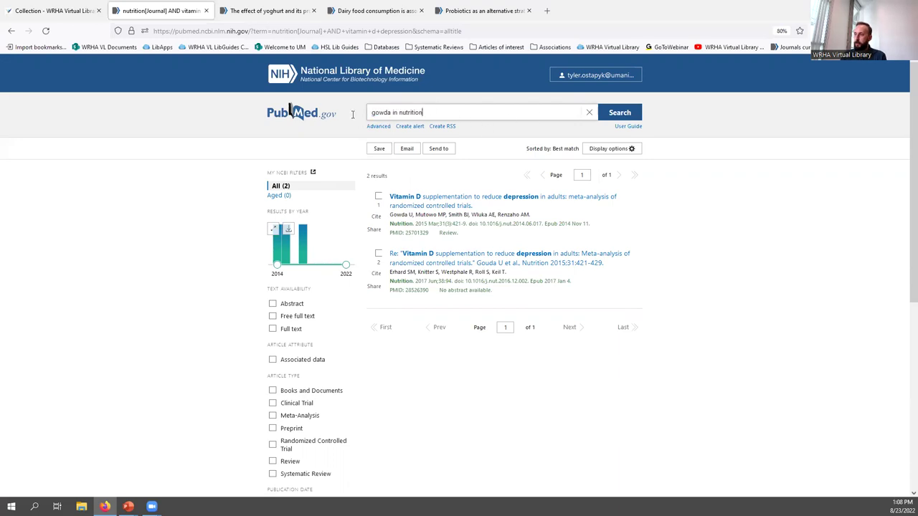
left_click(620, 115)
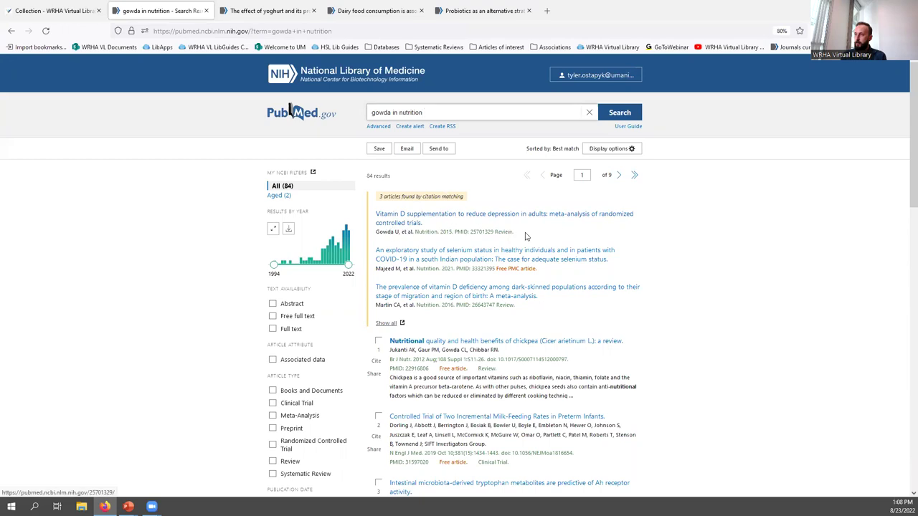
left_click_drag(525, 236, 424, 228)
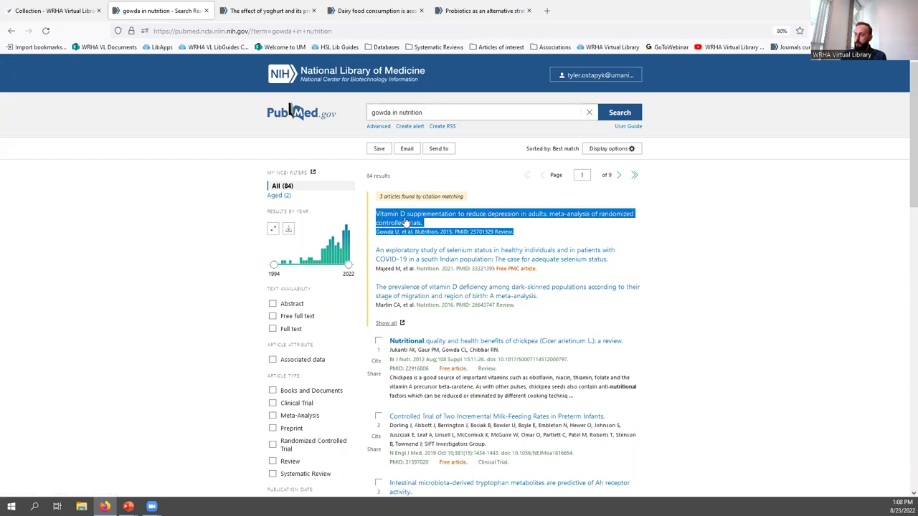
left_click(718, 268)
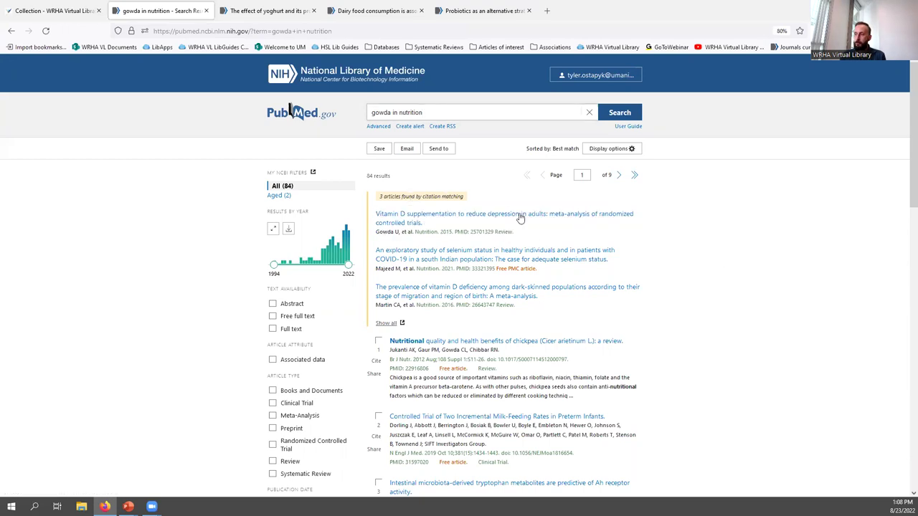
scroll(519, 215, "down", 3)
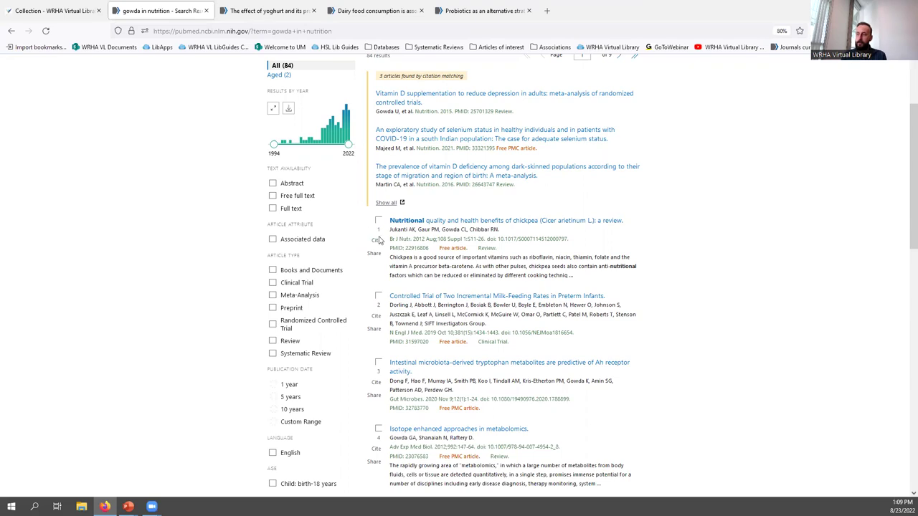
scroll(371, 227, "down", 2)
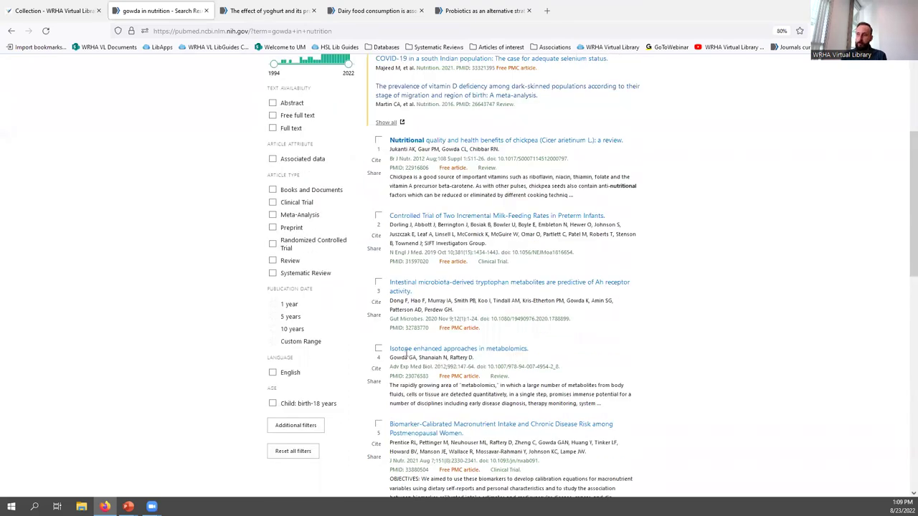
scroll(371, 268, "up", 3)
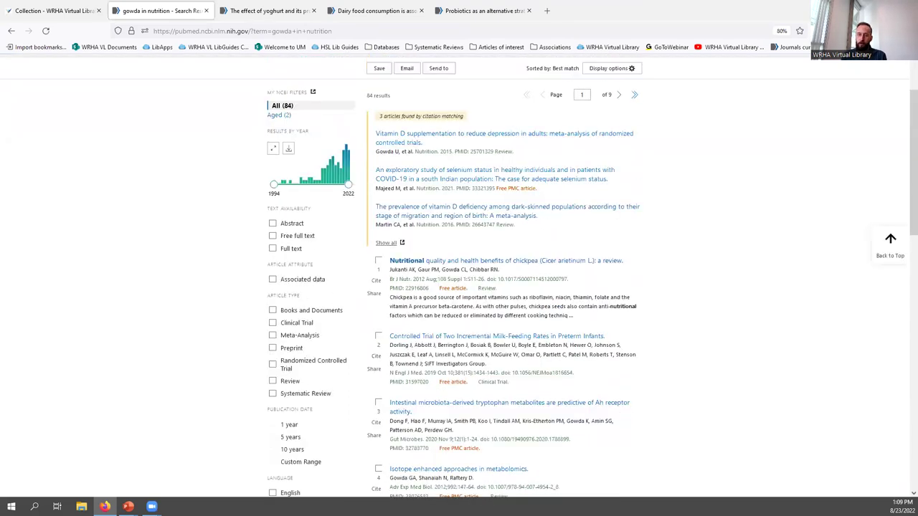
key("alt+Tab")
Advance to the Clinical Queries slide and switch back to the PubMed results.
key("Right")
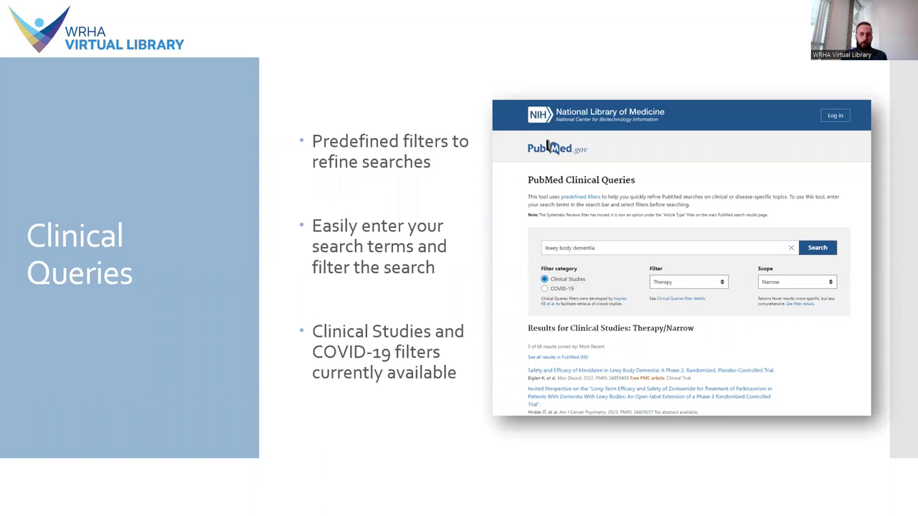
key("alt+Tab")
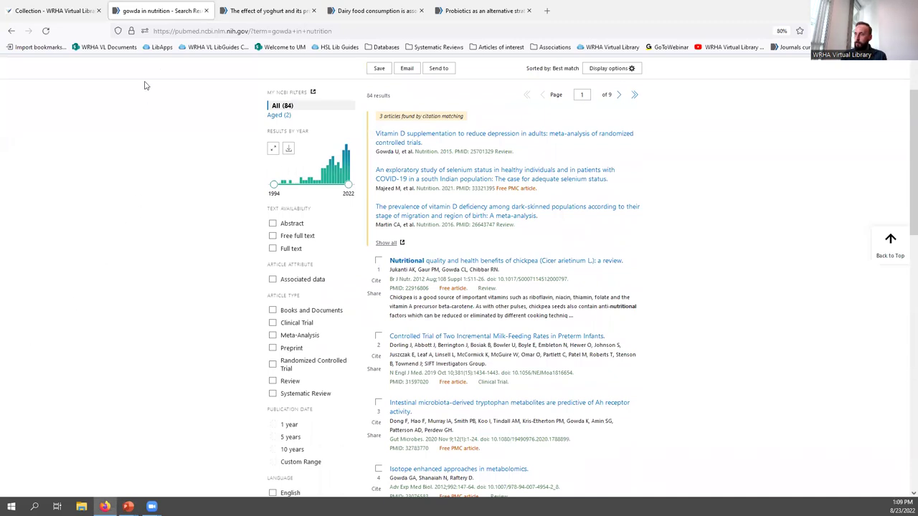
Search Clinical Queries for 'lewy body dementia' with the Clinical Studies Therapy filter at Broad scope.
scroll(117, 151, "up", 3)
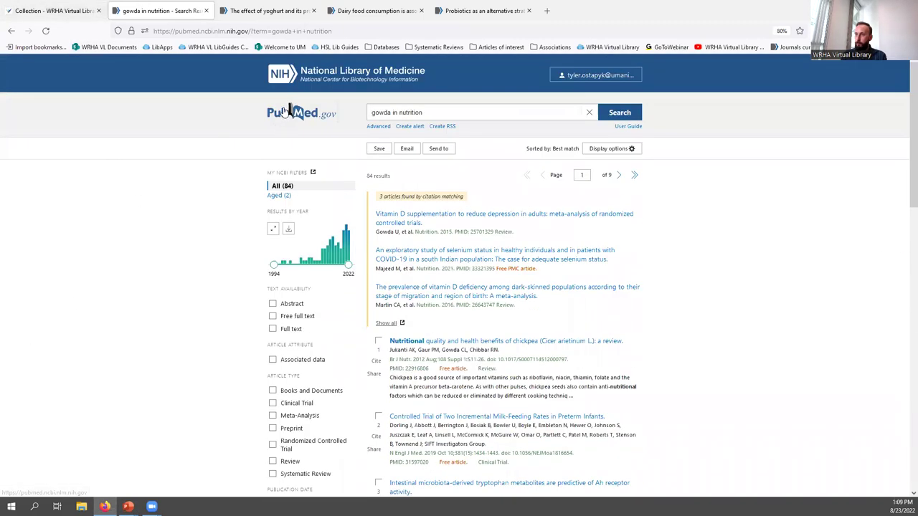
left_click(285, 113)
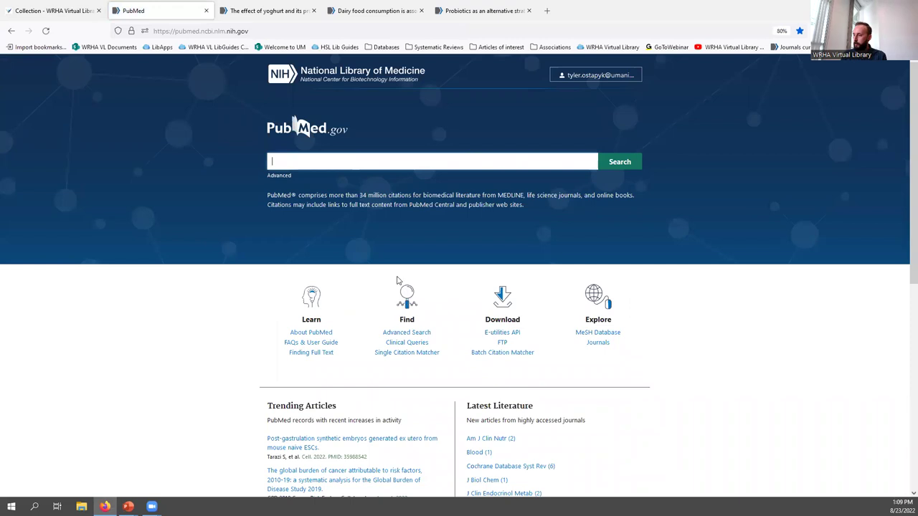
left_click(407, 342)
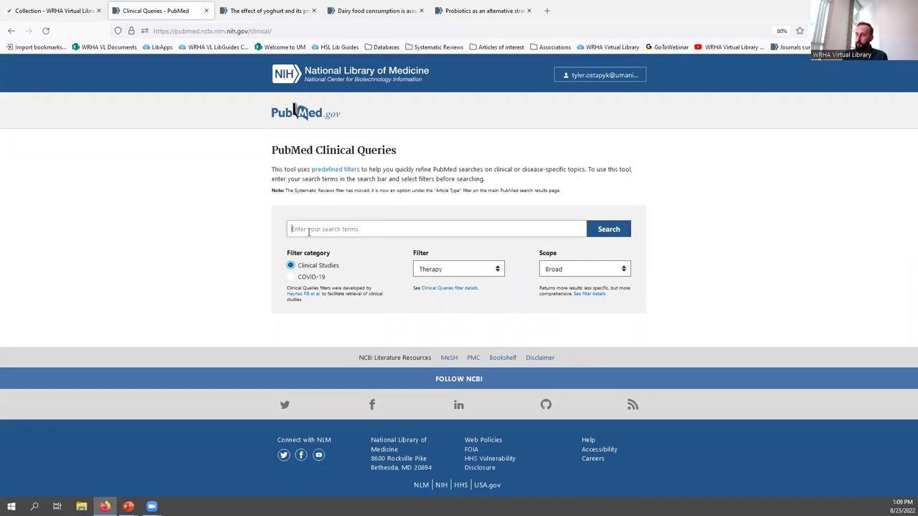
left_click(308, 229)
type("lewy bo")
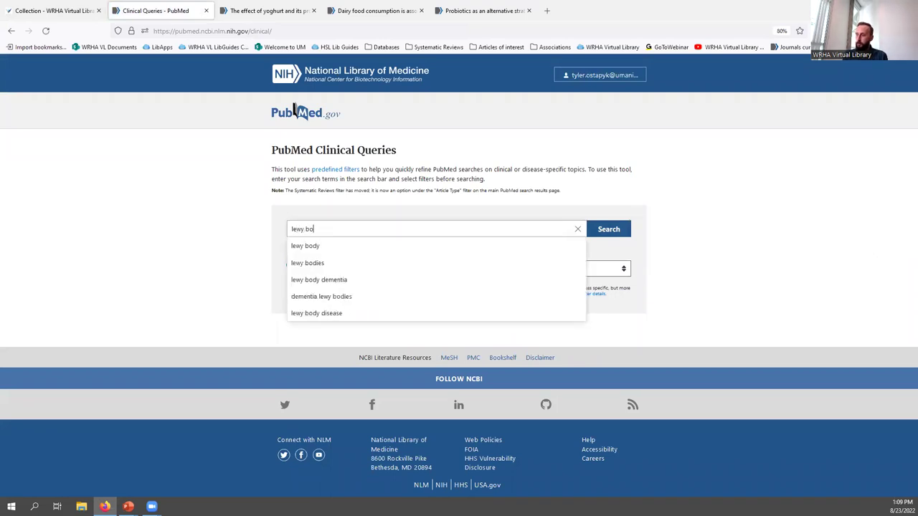
type("dy dementia")
left_click(174, 209)
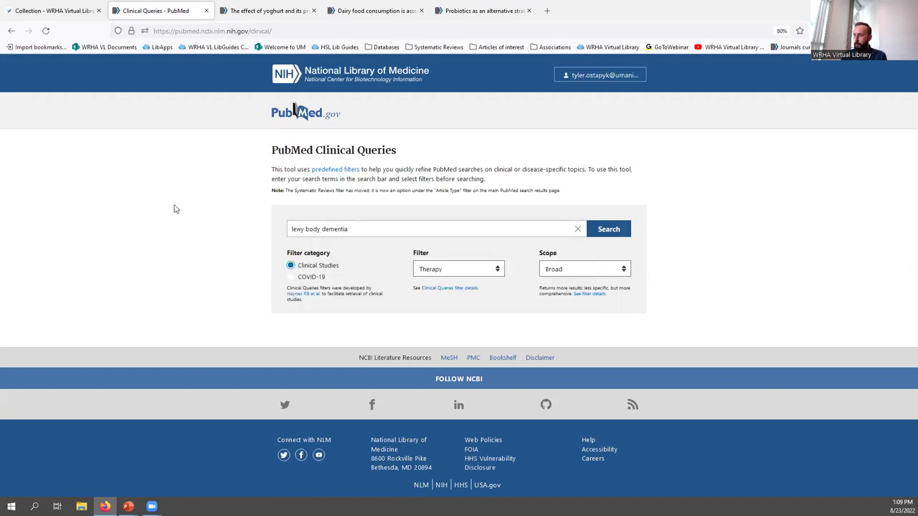
left_click(436, 279)
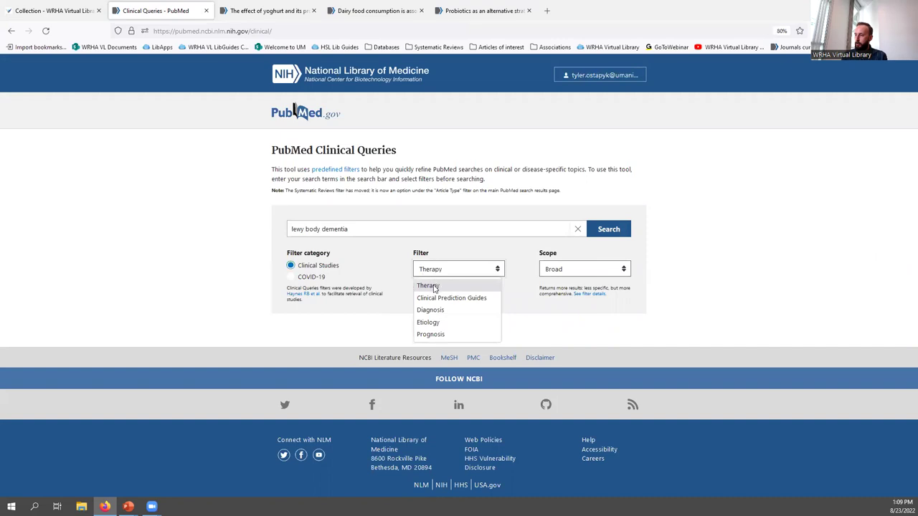
left_click(433, 286)
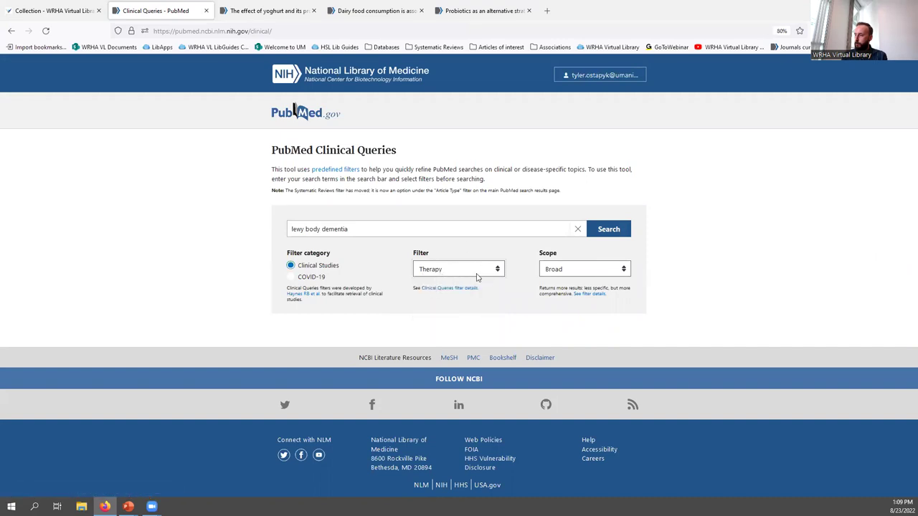
left_click(606, 231)
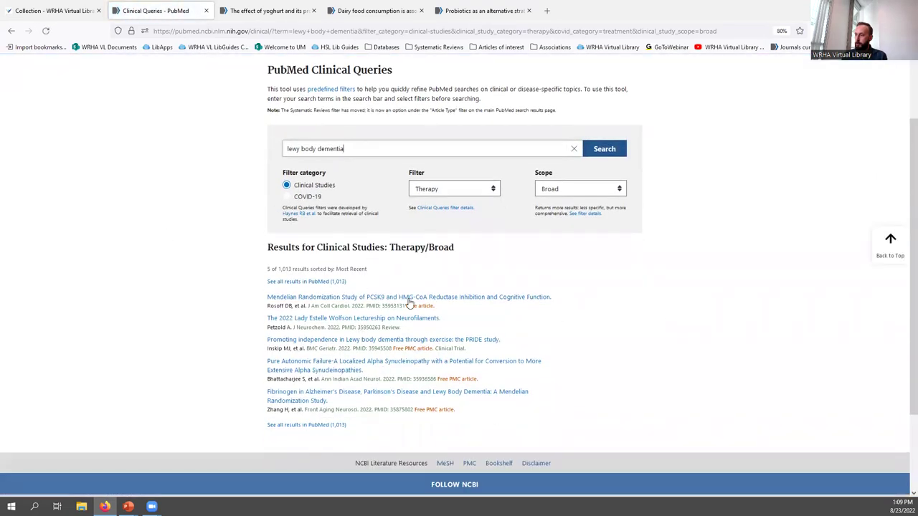
scroll(369, 268, "up", 2)
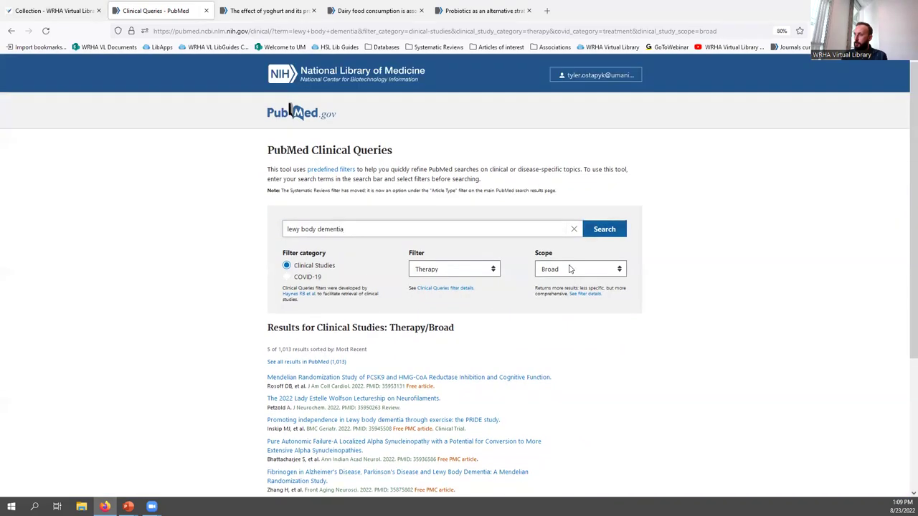
scroll(528, 215, "down", 2)
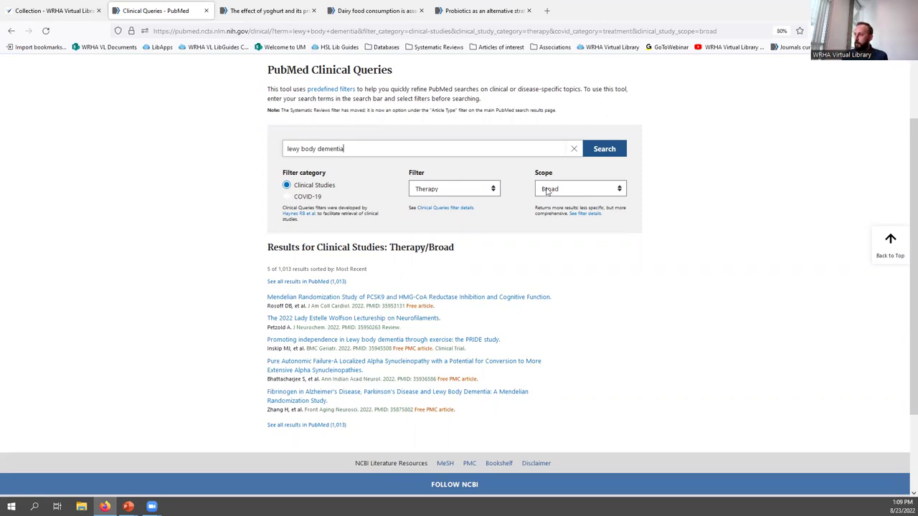
Change the 'lewy body dementia' Therapy scope from Broad to Narrow, reducing 1,013 results to 68.
left_click_drag(278, 269, 293, 266)
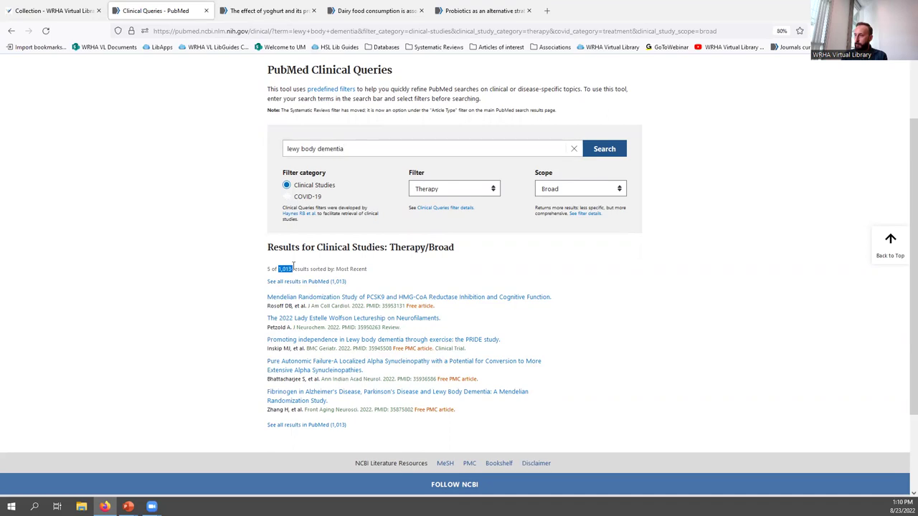
left_click(597, 195)
left_click(561, 217)
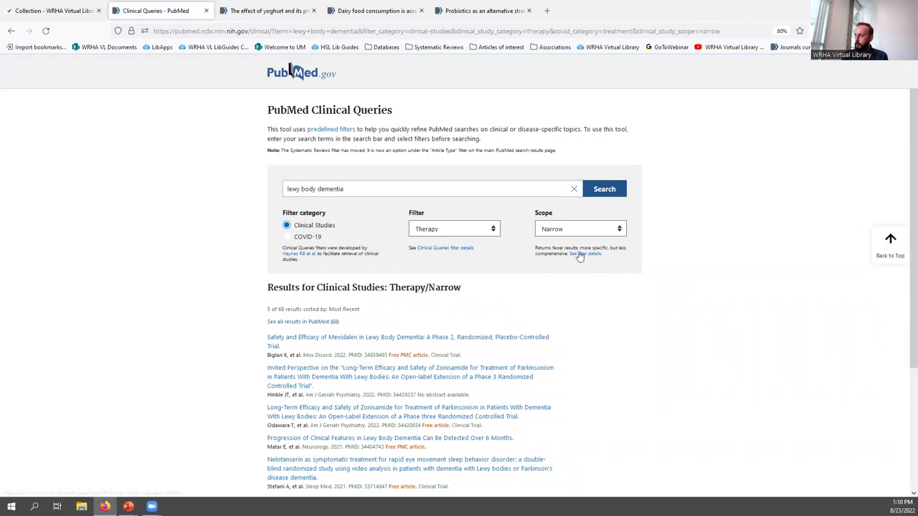
left_click_drag(602, 254, 569, 253)
left_click(585, 291)
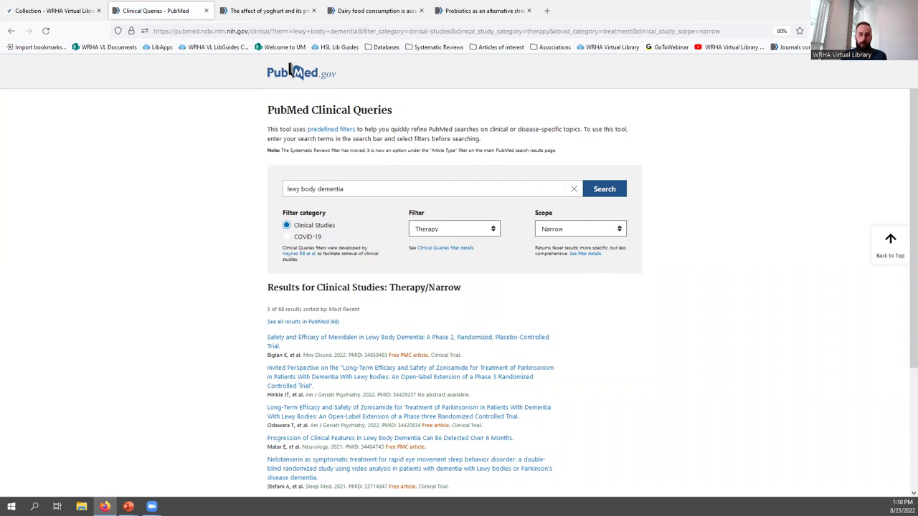
Switch to the COVID-19 category, search 'vitamin d', and apply the Prevention filter for 766 results.
left_click(286, 237)
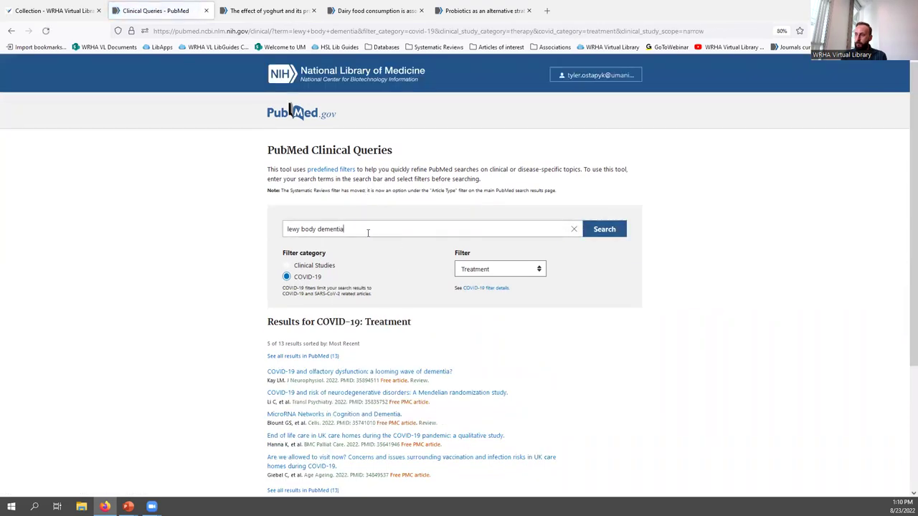
triple_click(327, 228)
type("vi")
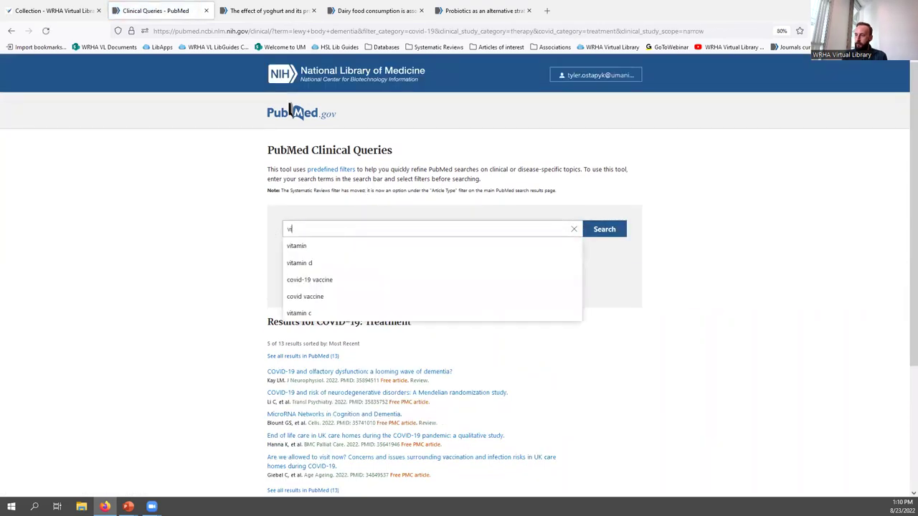
type("tamin d")
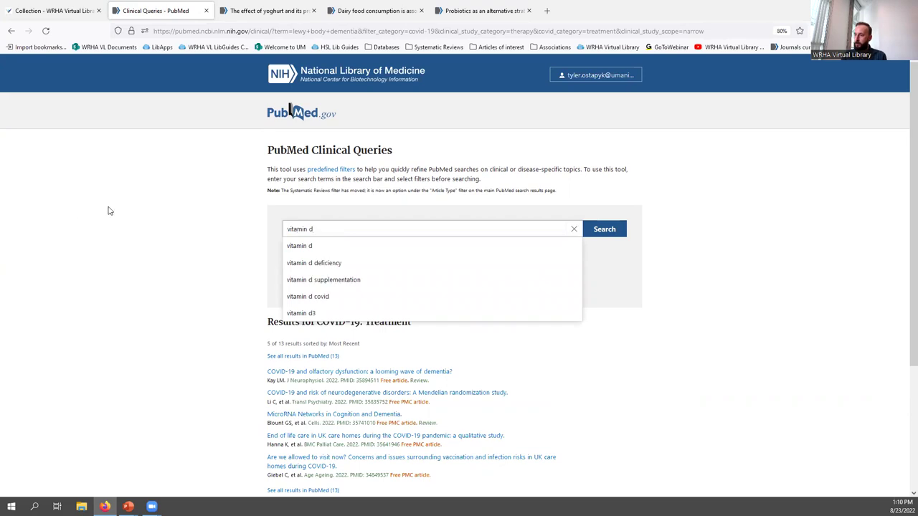
key("Escape")
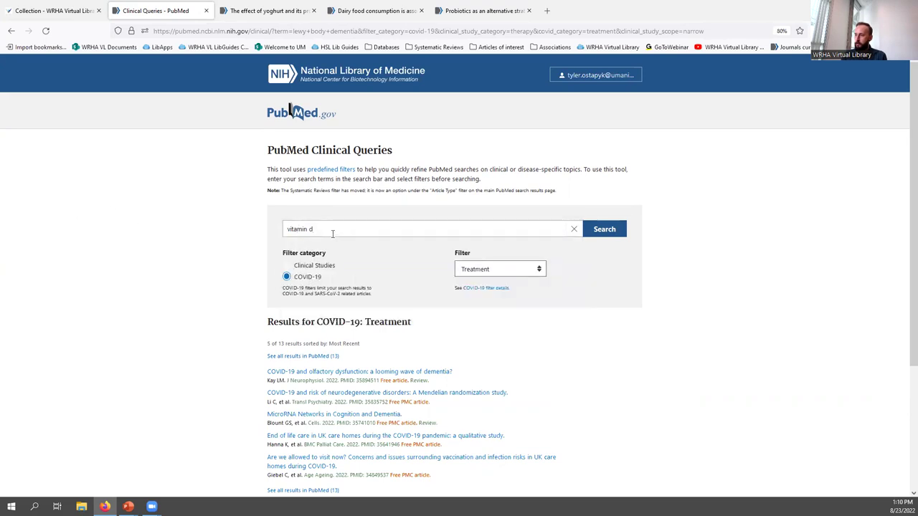
left_click(332, 233)
left_click(222, 280)
left_click(474, 269)
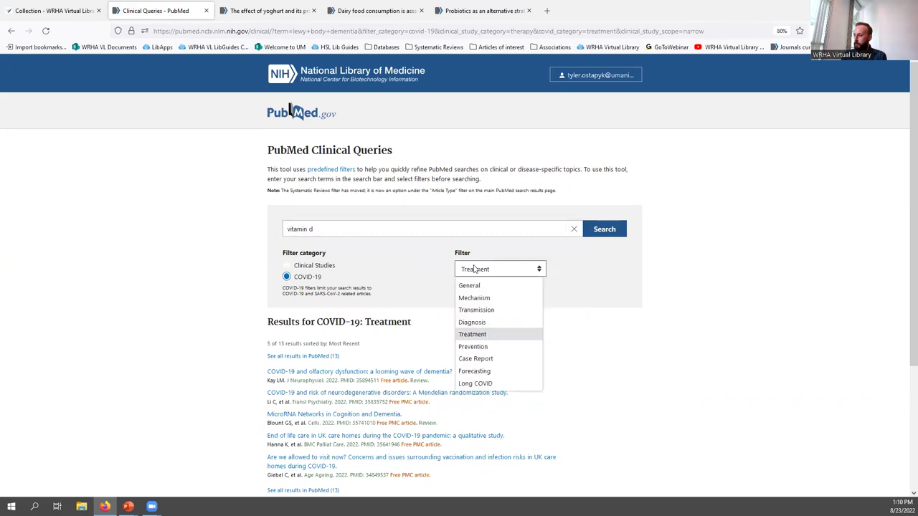
left_click(472, 346)
scroll(559, 276, "down", 1)
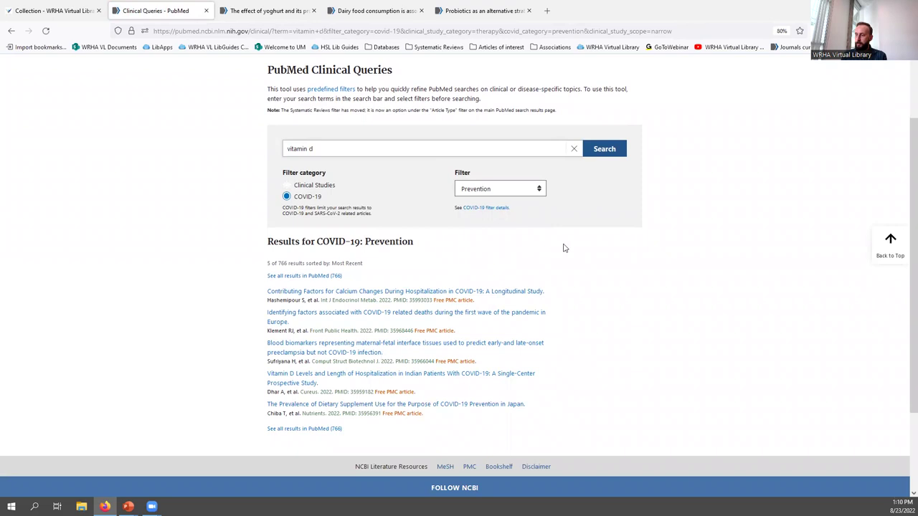
scroll(162, 227, "up", 1)
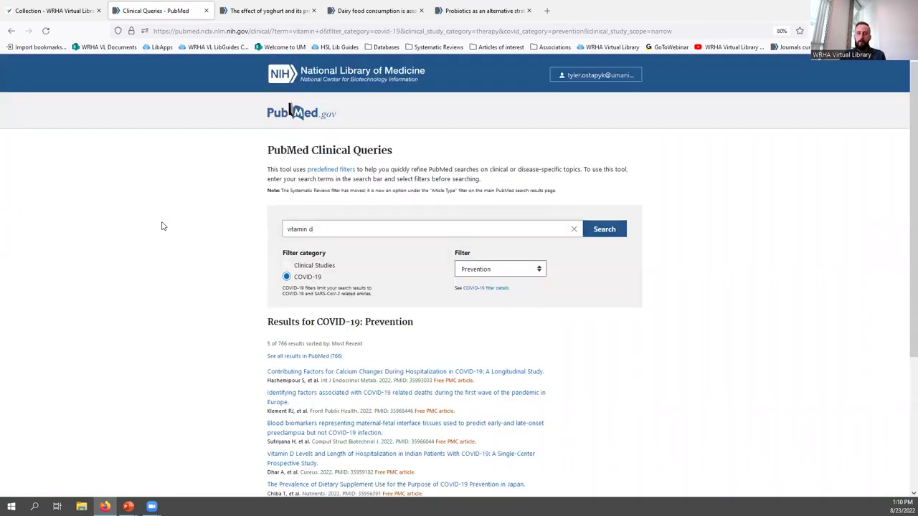
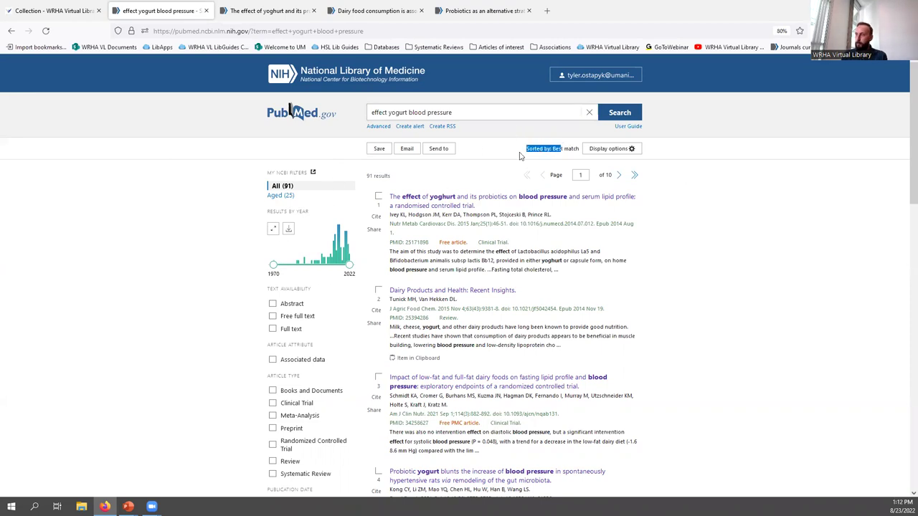
Scroll the 91 'effect yogurt blood pressure' results, then place the caret after the search terms.
scroll(423, 180, "down", 1)
scroll(422, 287, "down", 1)
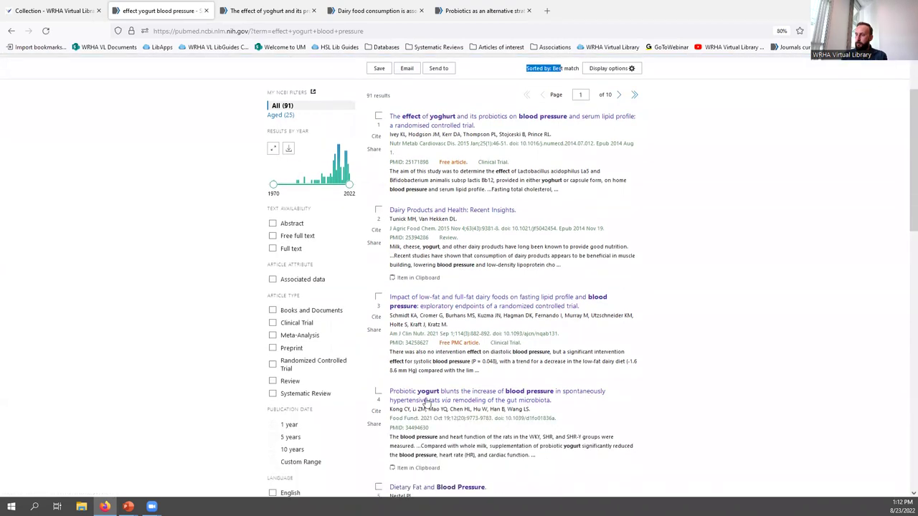
scroll(413, 396, "up", 1)
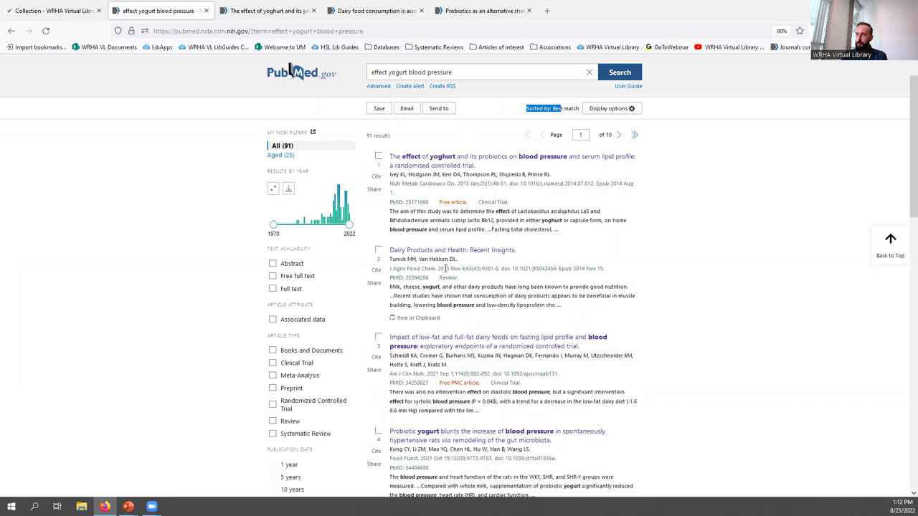
scroll(678, 146, "up", 1)
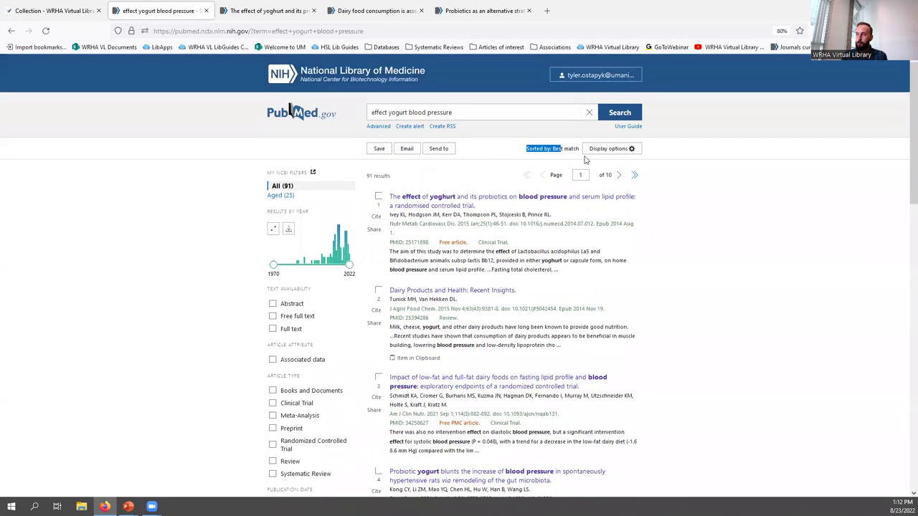
left_click(707, 218)
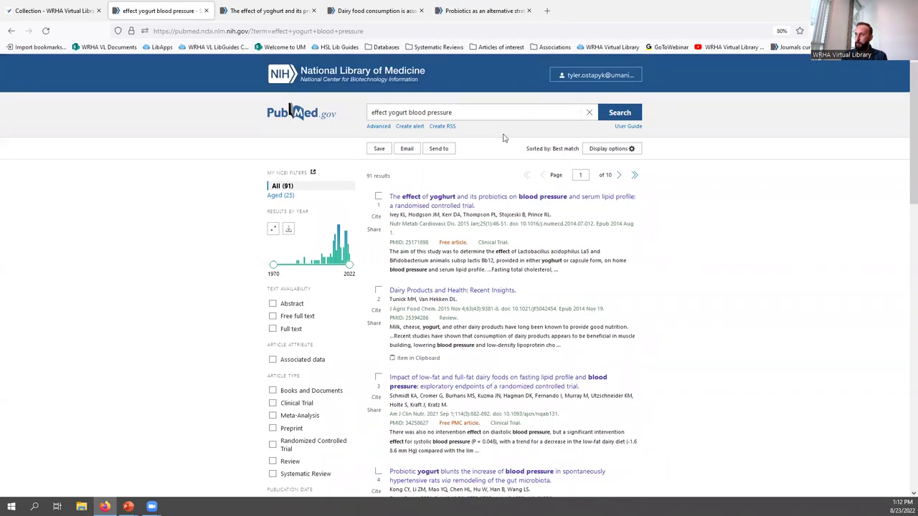
left_click(465, 112)
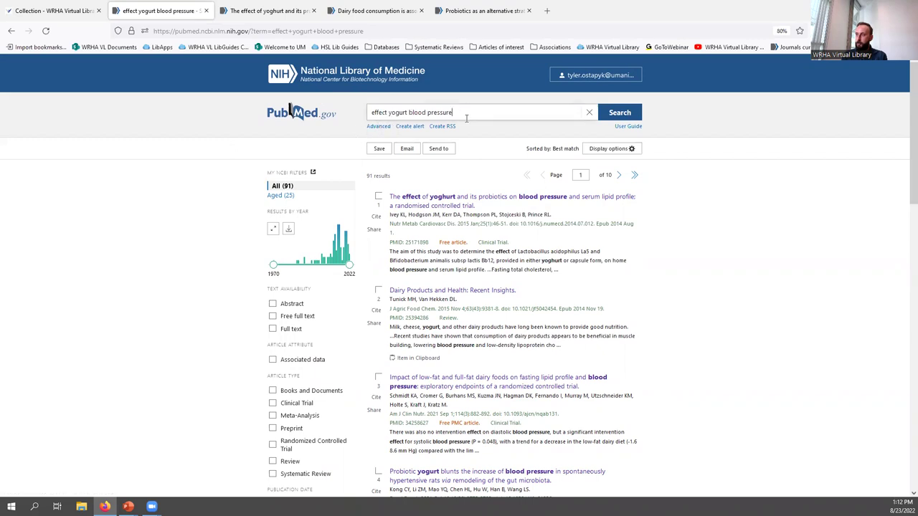
Open the Advanced Search Builder and expand search #1's full query details.
left_click(374, 128)
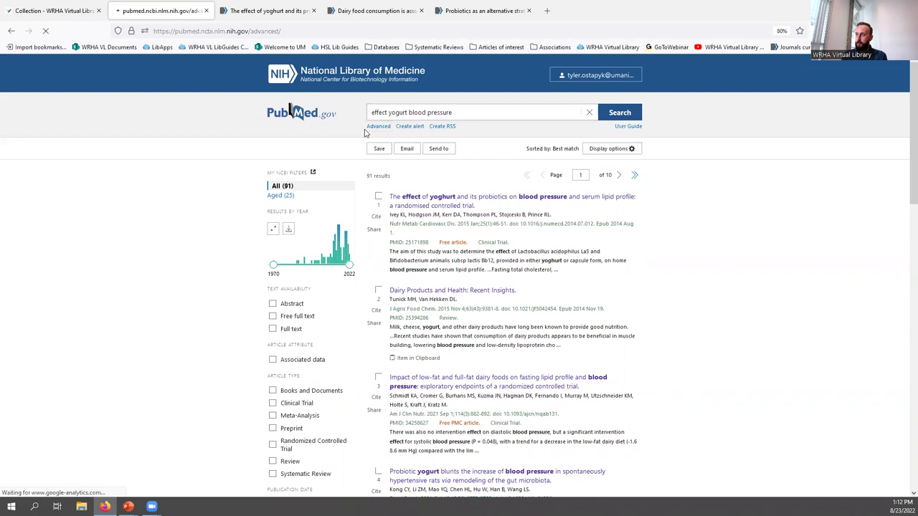
scroll(324, 351, "down", 2)
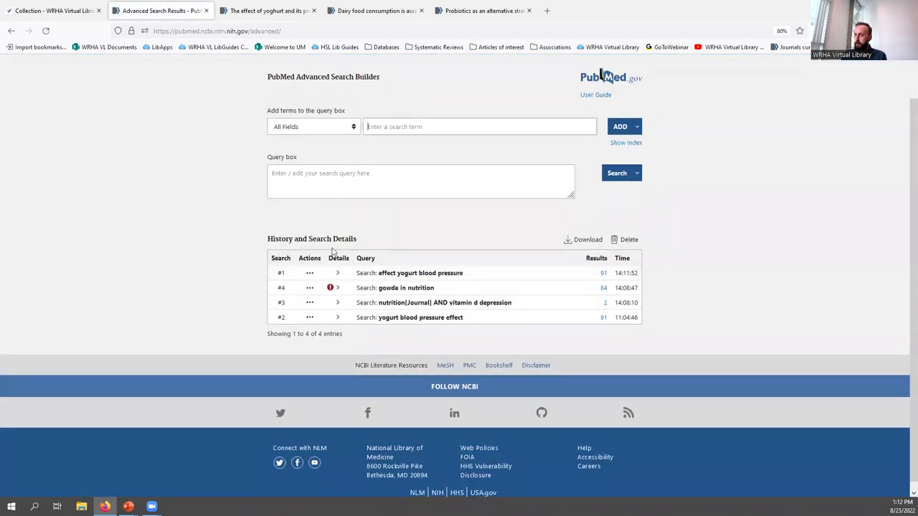
left_click(337, 275)
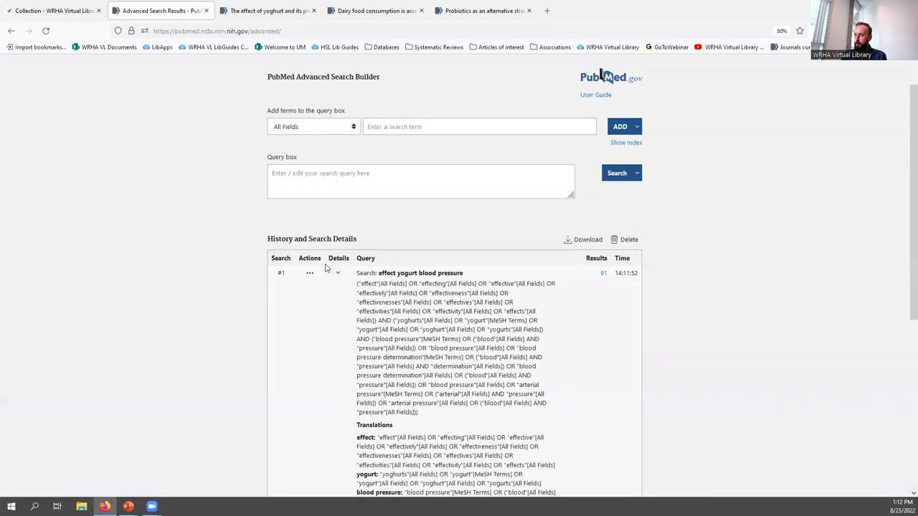
scroll(280, 254, "down", 3)
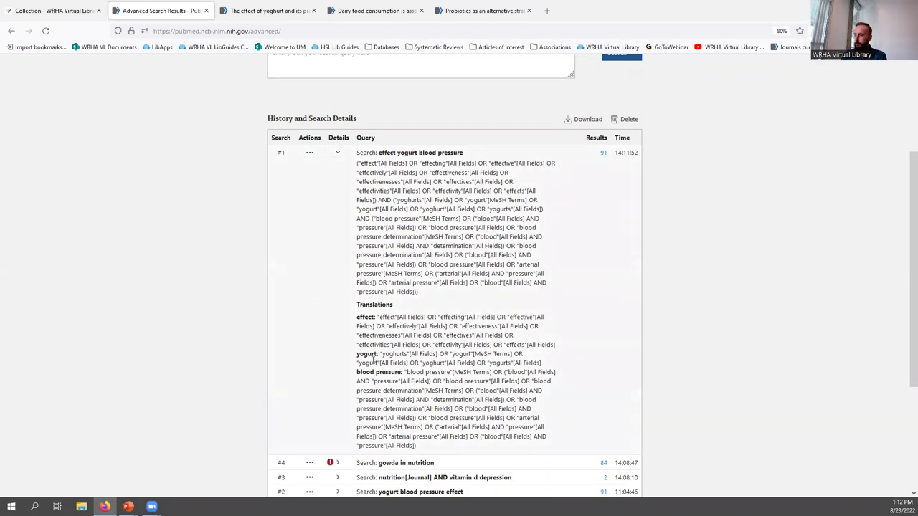
scroll(373, 359, "down", 1)
Highlight the blood pressure translation, its MeSH Terms and arterial pressure parts.
left_click_drag(356, 337, 384, 342)
left_click(408, 336)
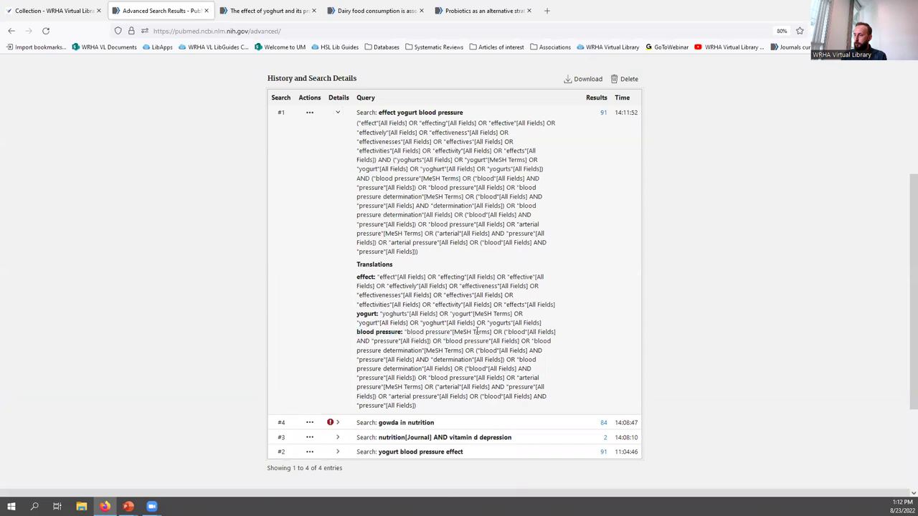
left_click_drag(488, 332, 457, 332)
left_click(435, 332)
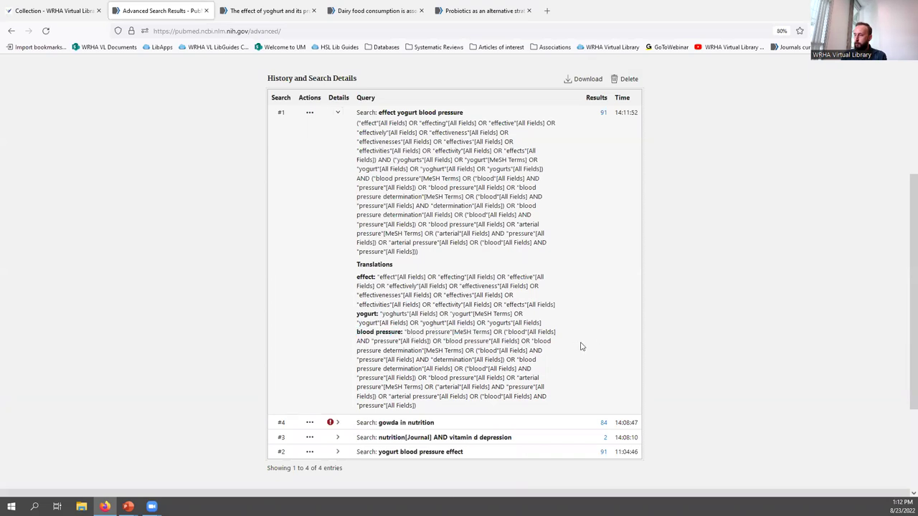
left_click_drag(437, 387, 519, 387)
left_click(377, 325)
Highlight the yogurt/yoghurts and 'effecting' translations, then the blood pressure translation line.
left_click_drag(472, 310, 381, 314)
left_click(389, 314)
left_click_drag(474, 313, 403, 314)
left_click(411, 313)
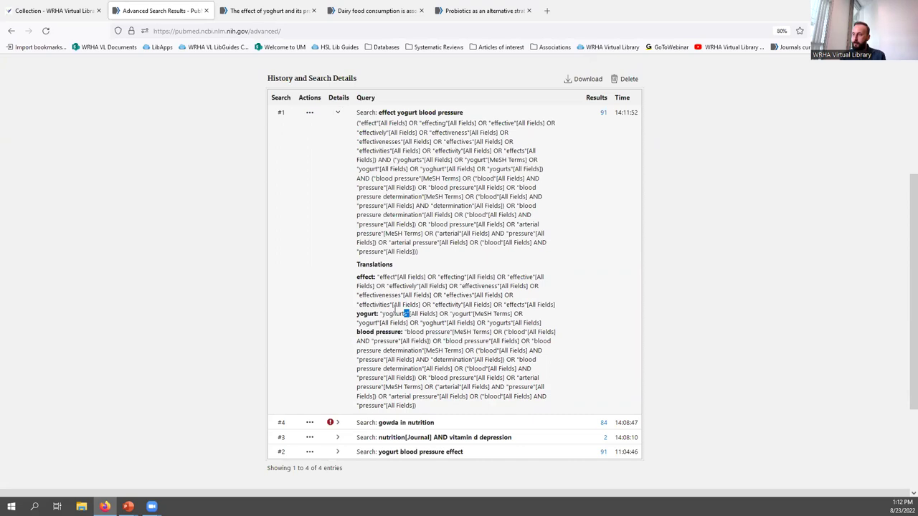
left_click(416, 324)
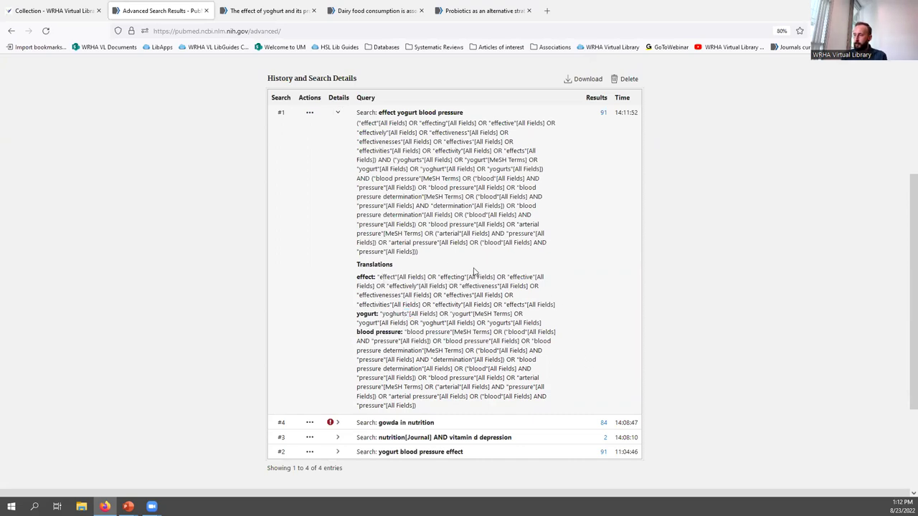
left_click_drag(450, 279, 467, 279)
left_click(197, 352)
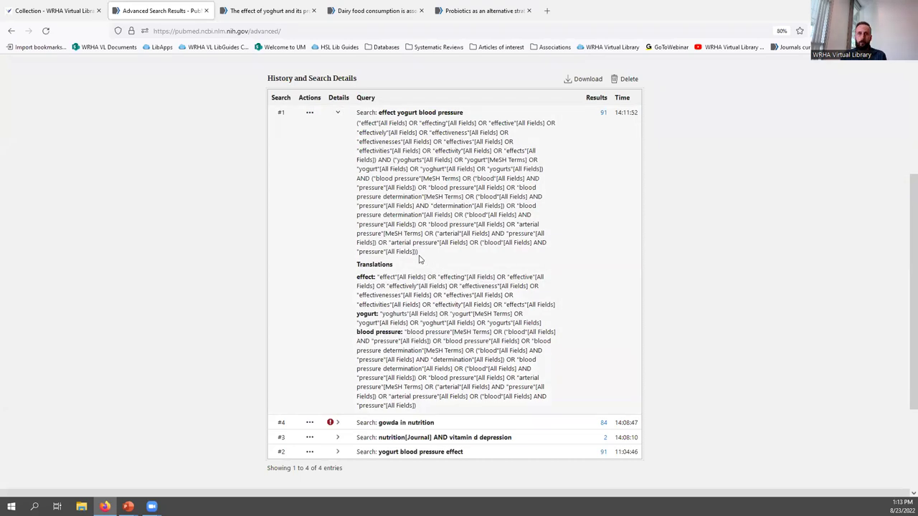
scroll(428, 322, "down", 2)
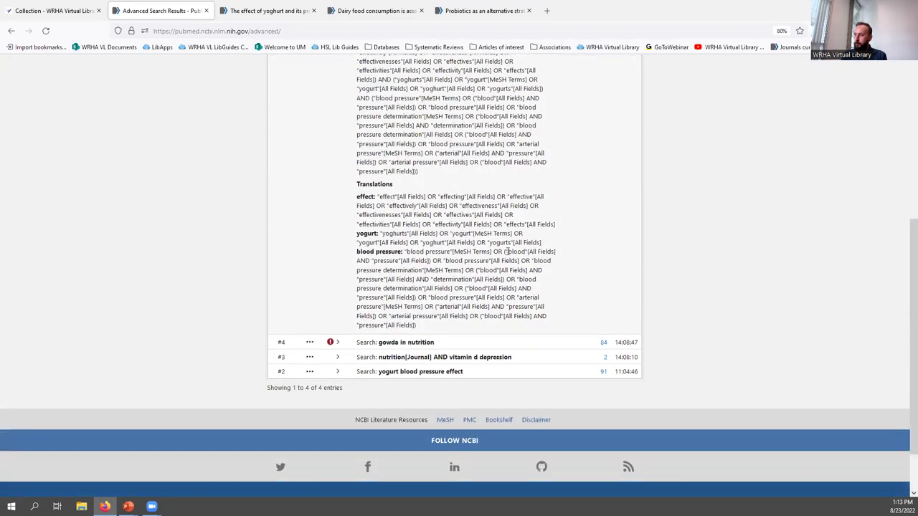
left_click_drag(410, 252, 512, 261)
left_click(502, 251)
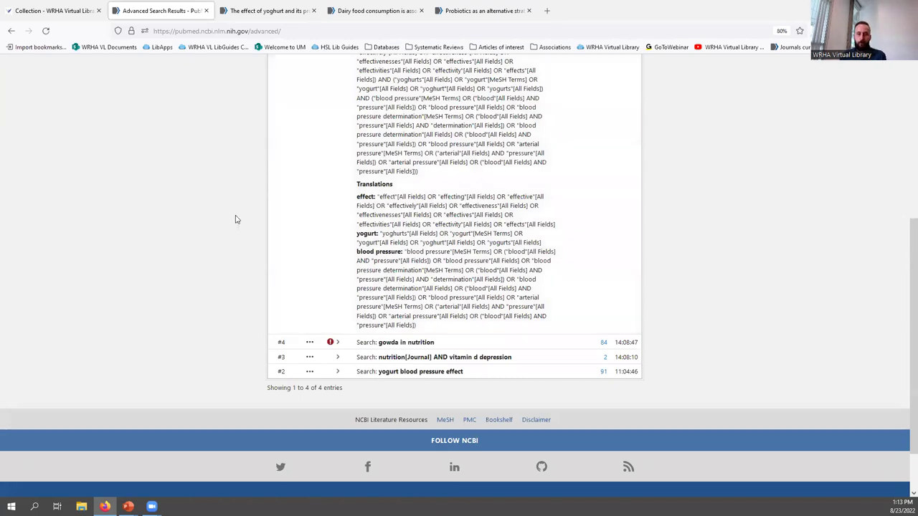
scroll(217, 228, "up", 5)
Search 'does yogurt have an effect on blood pressure' and note its 91 results.
left_click(325, 232)
type("does yogurt have an effect on blood pressure")
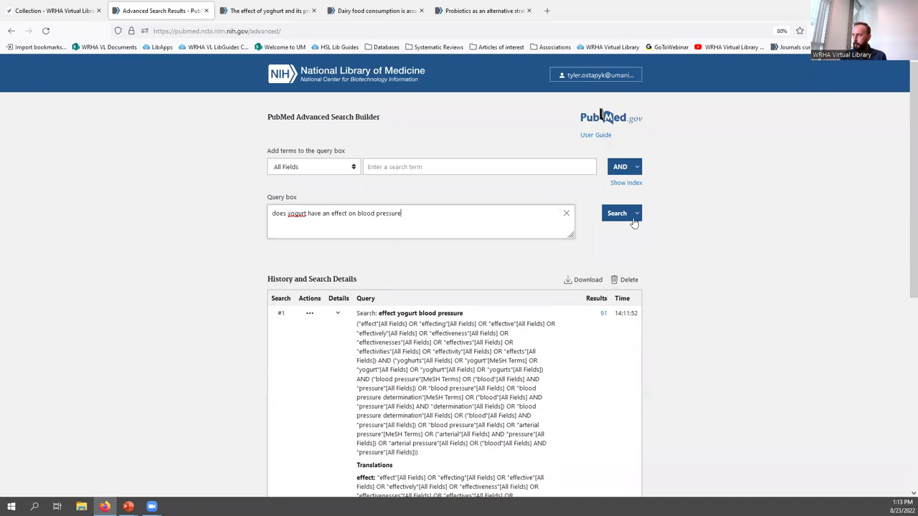
left_click(629, 218)
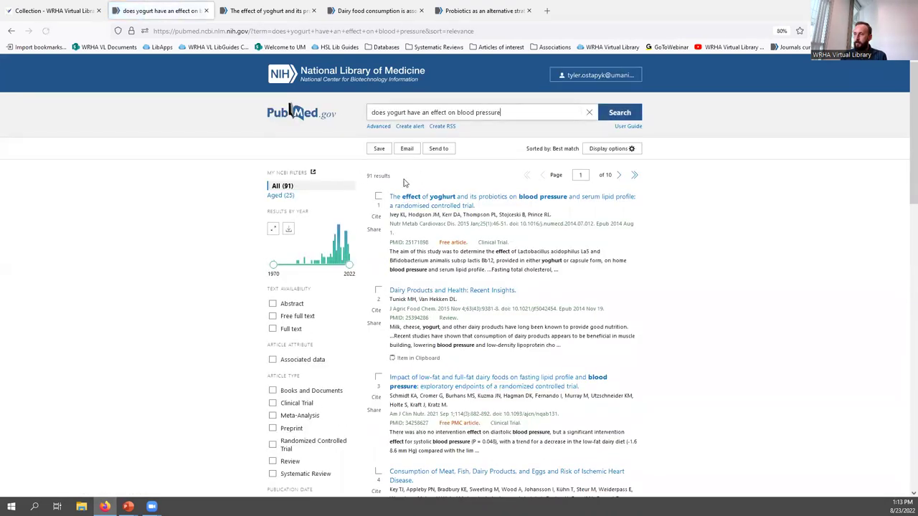
left_click_drag(391, 175, 367, 176)
left_click(388, 176)
left_click(218, 232)
In the Advanced builder, expand search #5's details and highlight stop words does, have, an, on.
left_click(376, 128)
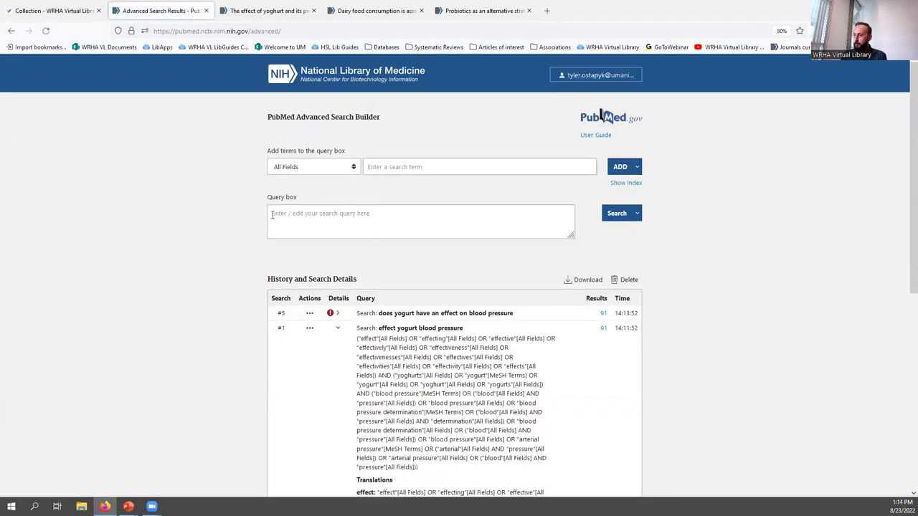
scroll(373, 251, "down", 1)
left_click(338, 272)
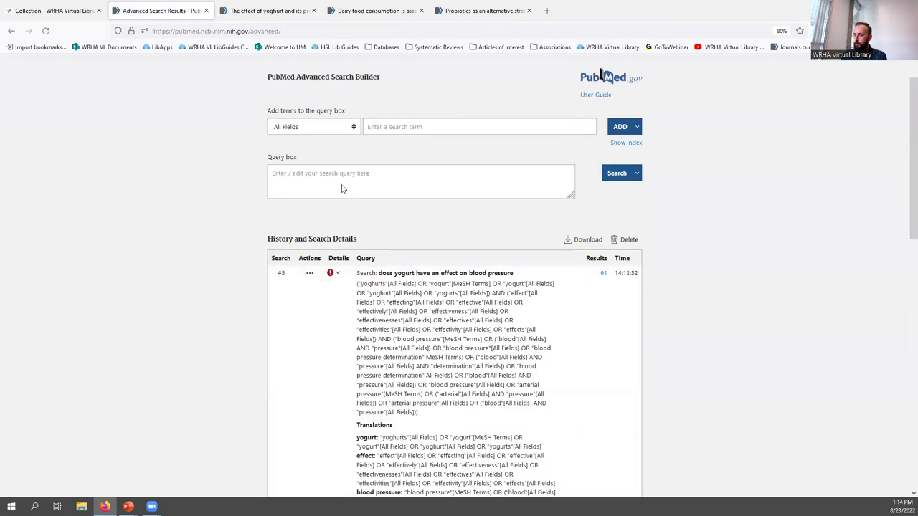
scroll(330, 173, "down", 3)
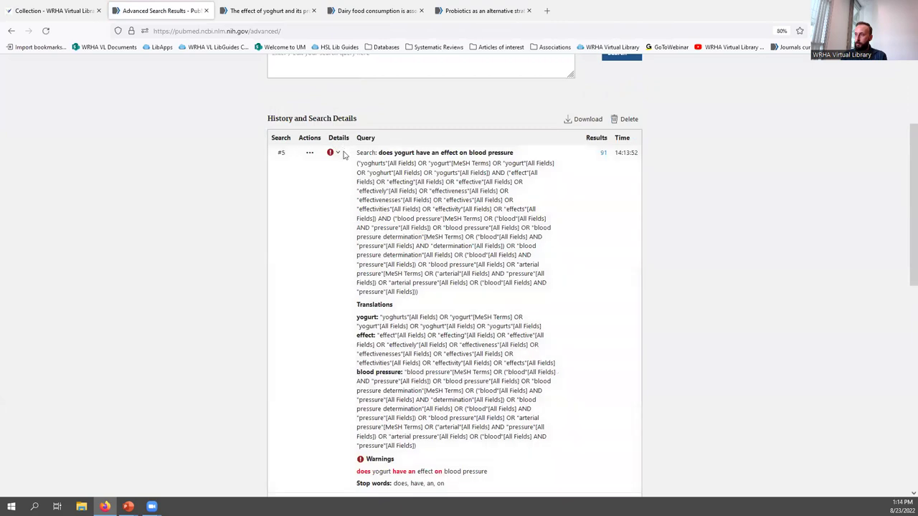
scroll(266, 208, "down", 3)
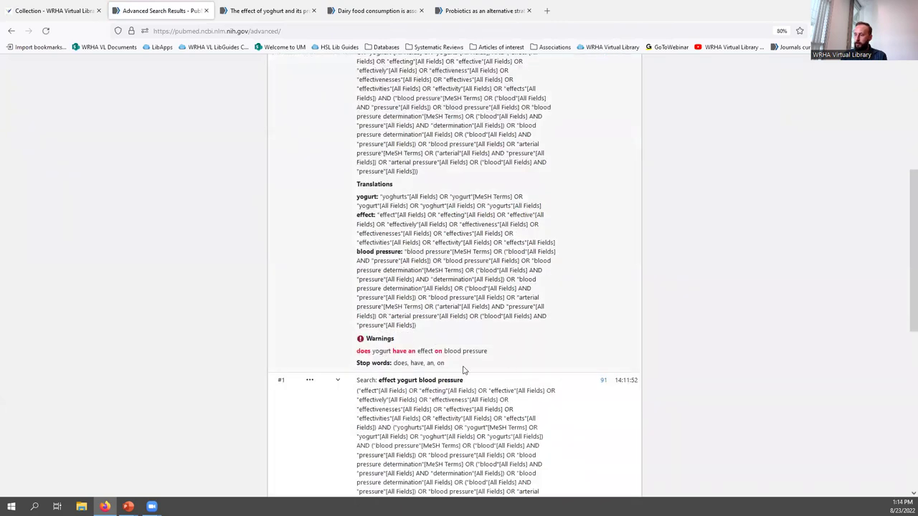
left_click_drag(450, 366, 395, 366)
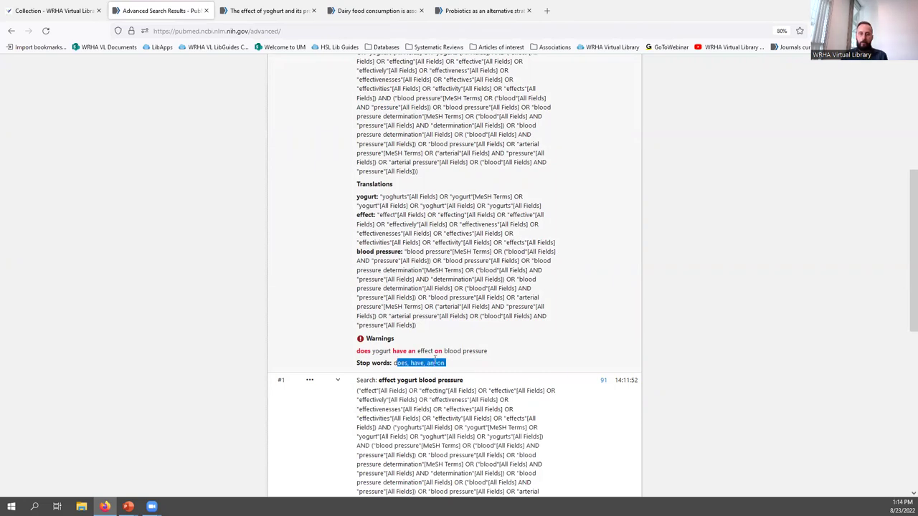
left_click(397, 364)
left_click_drag(398, 363, 454, 366)
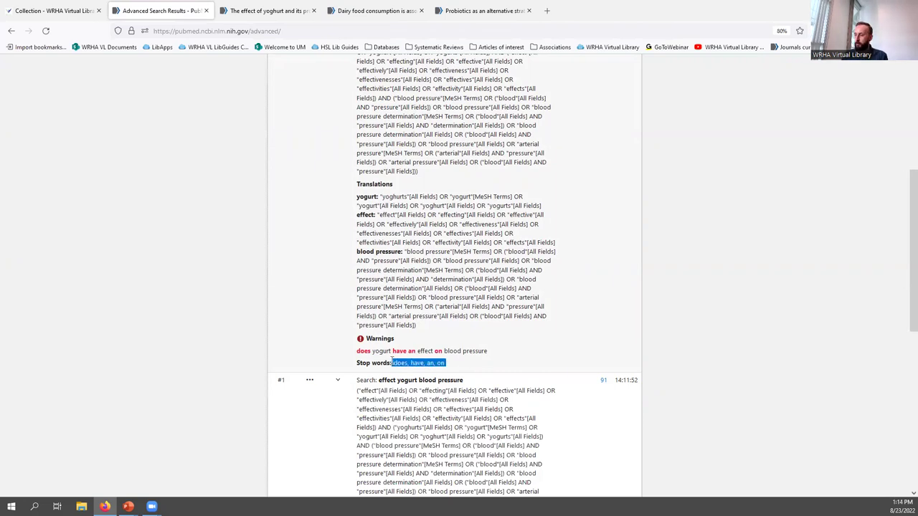
left_click(455, 367)
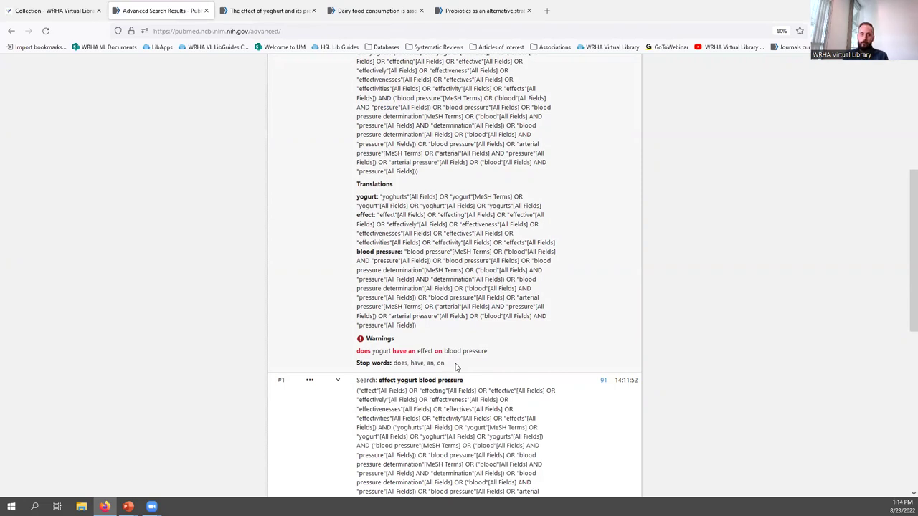
scroll(258, 201, "up", 3)
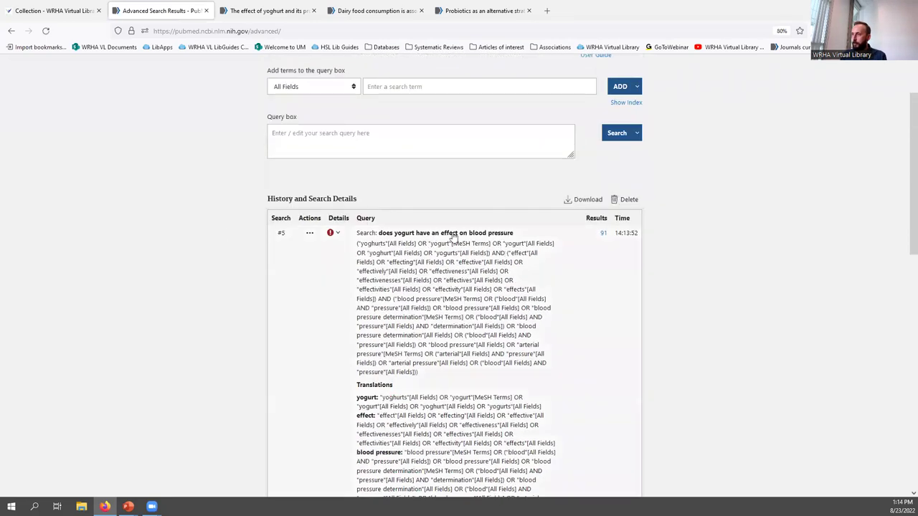
left_click(299, 136)
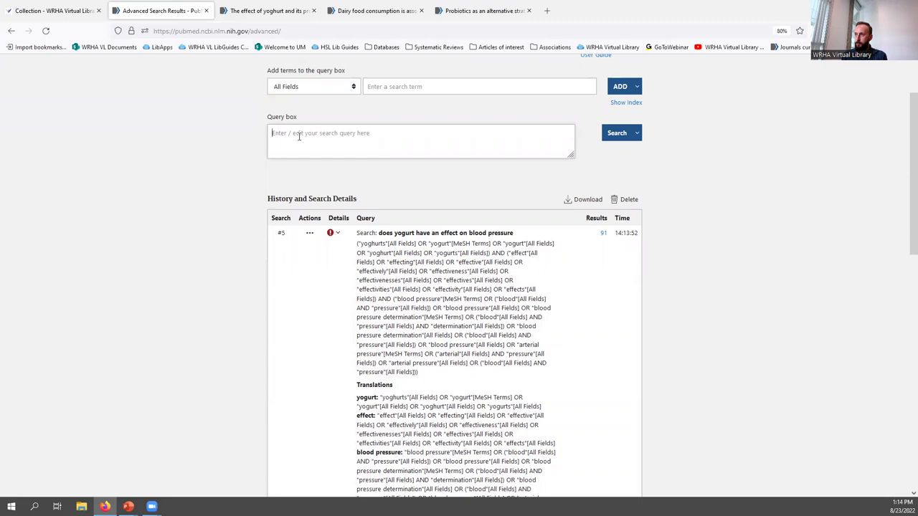
Search 'does the consumption of yogurt effect blood pressure', note 51 results, then select the query.
type("does the consumption")
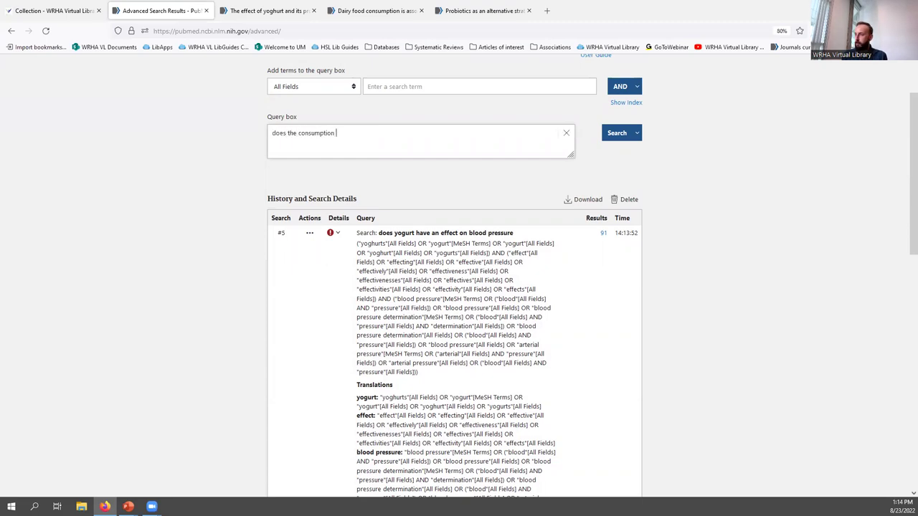
type(" of yogurt effect blood pressure")
left_click(620, 134)
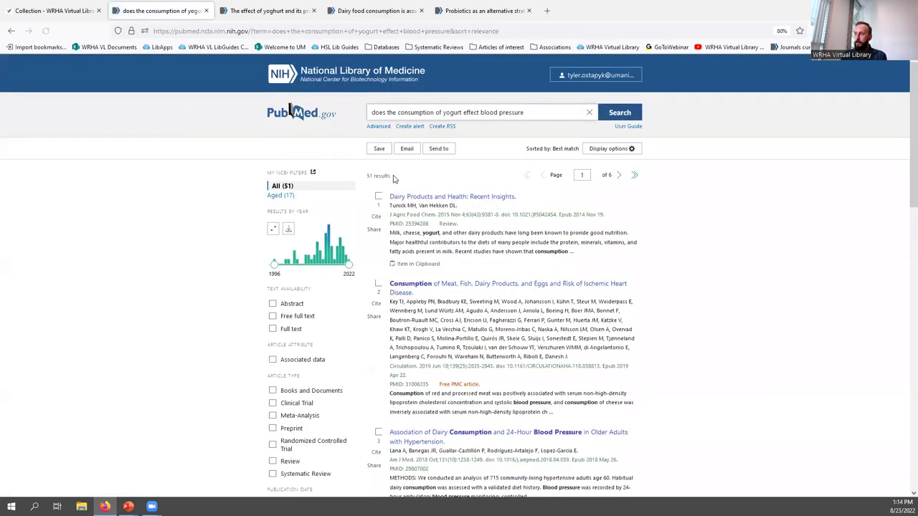
left_click_drag(393, 176, 367, 176)
left_click(403, 179)
left_click_drag(434, 113, 399, 113)
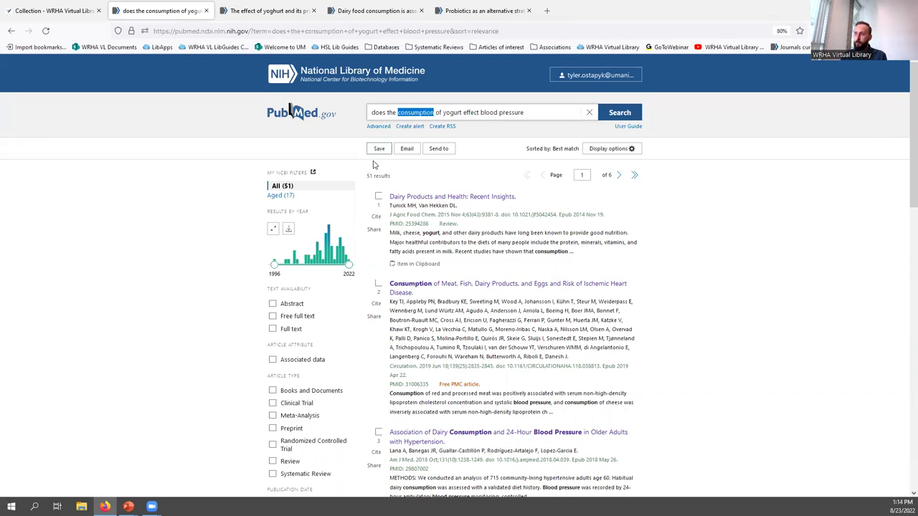
left_click(397, 181)
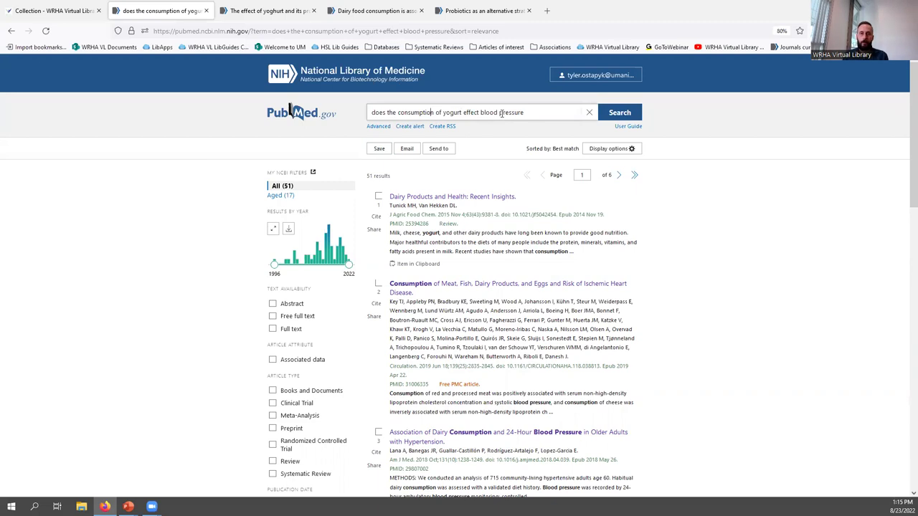
left_click_drag(526, 113, 369, 115)
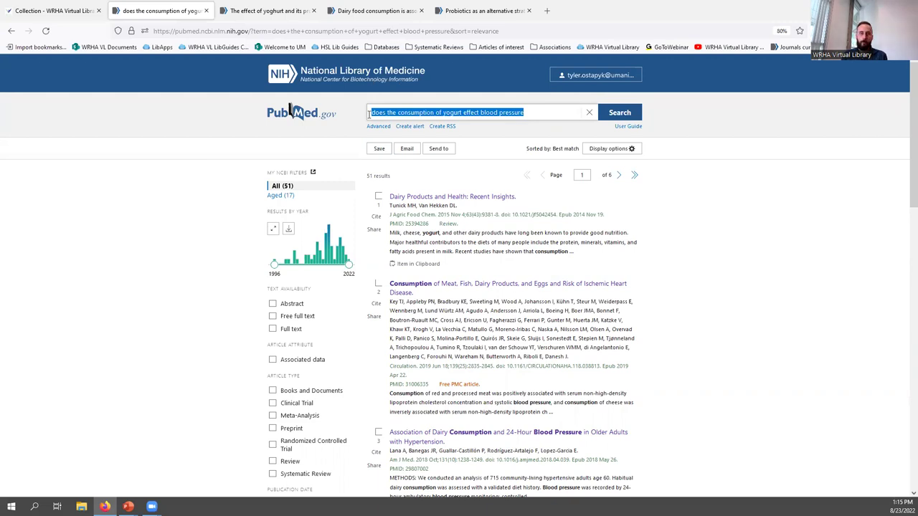
Replace the query with 'yogurt blood pressure' and run it, getting 139 results.
type("yogurt")
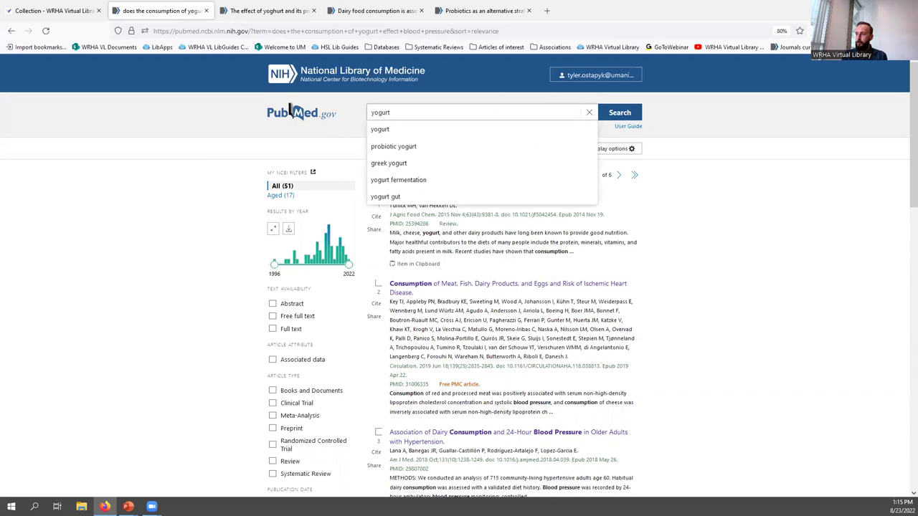
type("blood pressure")
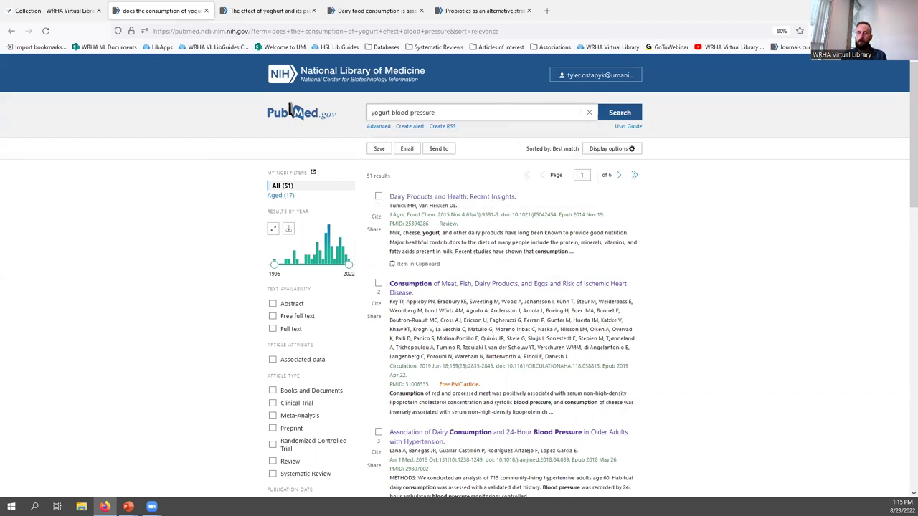
key("Return")
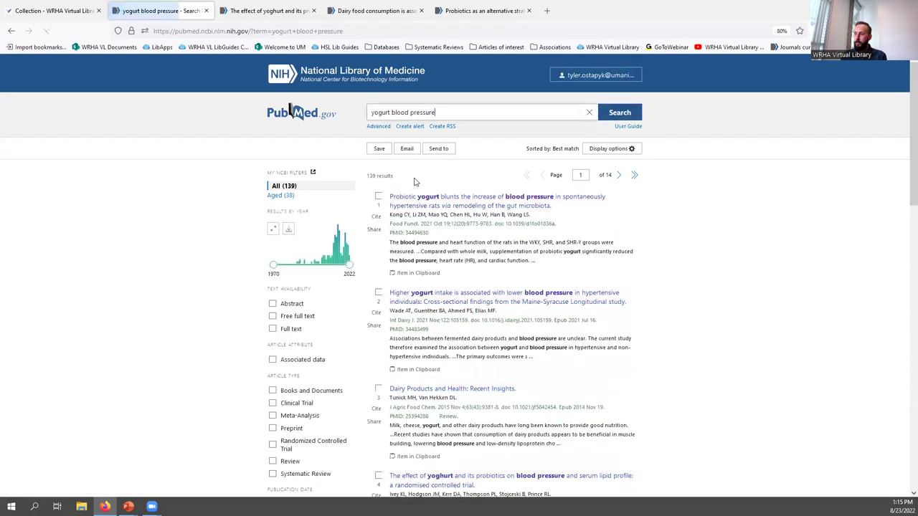
scroll(666, 186, "down", 5)
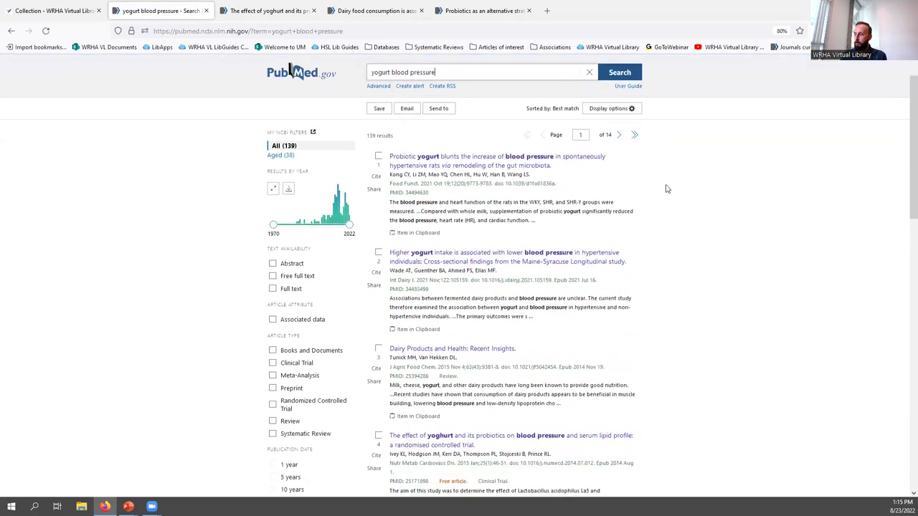
scroll(645, 187, "up", 5)
triple_click(480, 112)
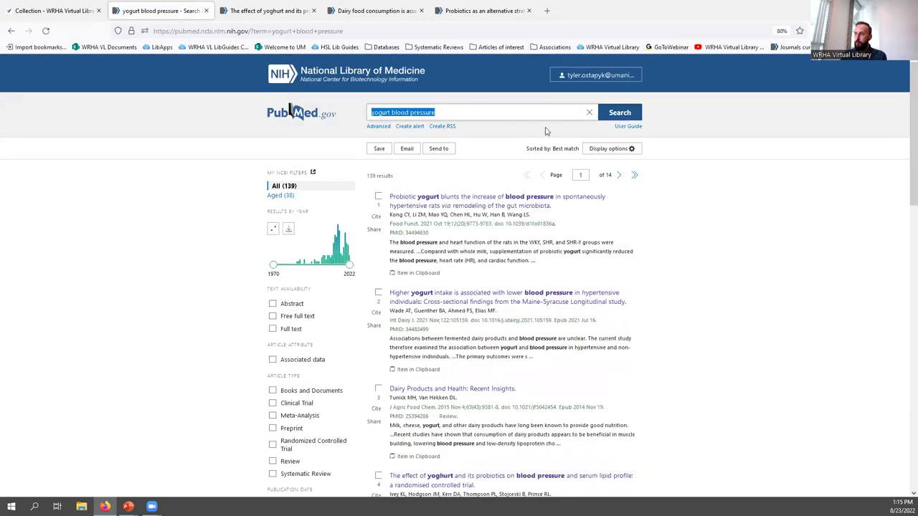
left_click(495, 113)
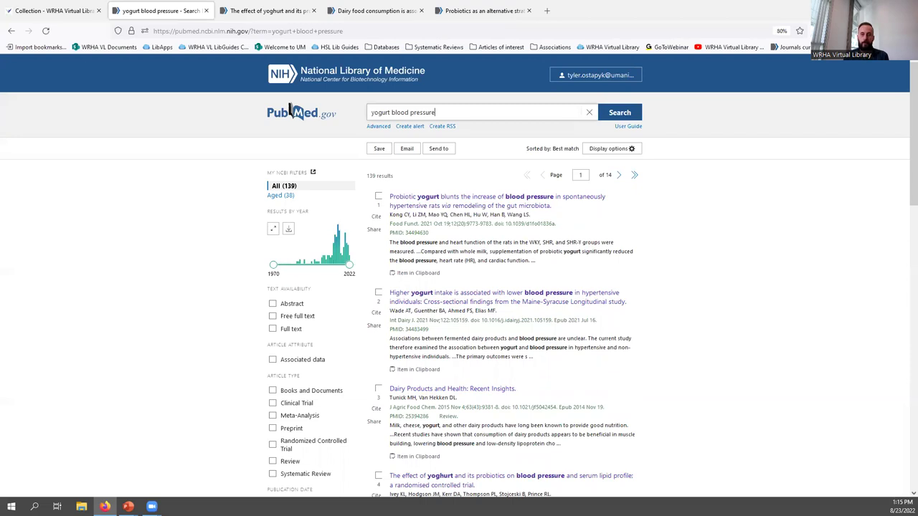
key("alt+Tab")
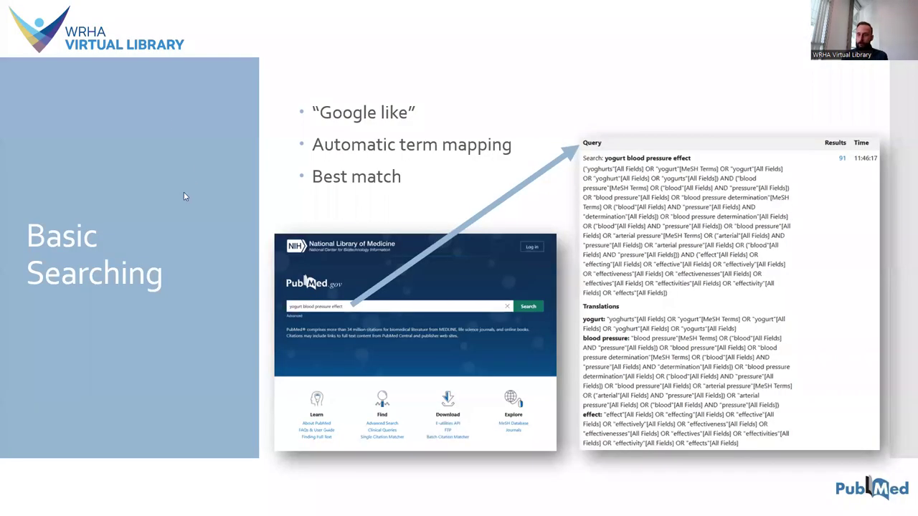
left_click(90, 220)
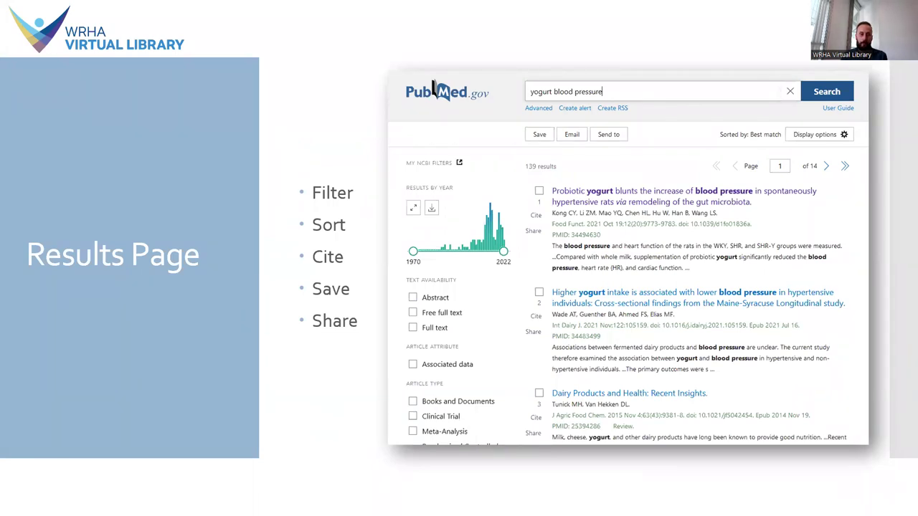
key("alt+Tab")
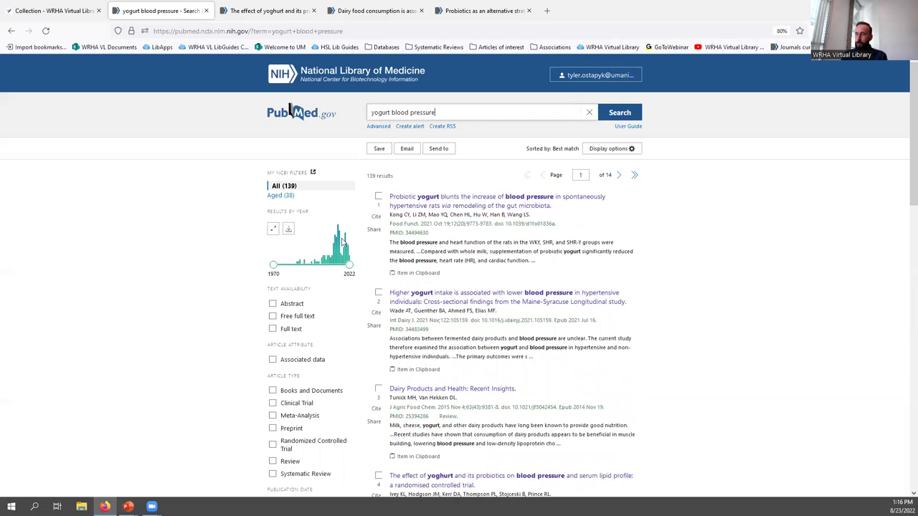
left_click(592, 150)
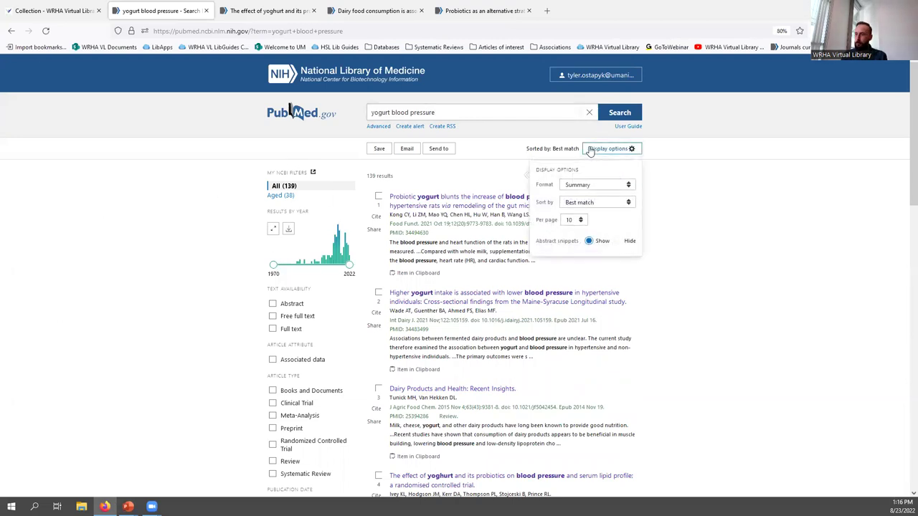
left_click(590, 188)
left_click(590, 187)
left_click(588, 209)
left_click(548, 184)
left_click(595, 187)
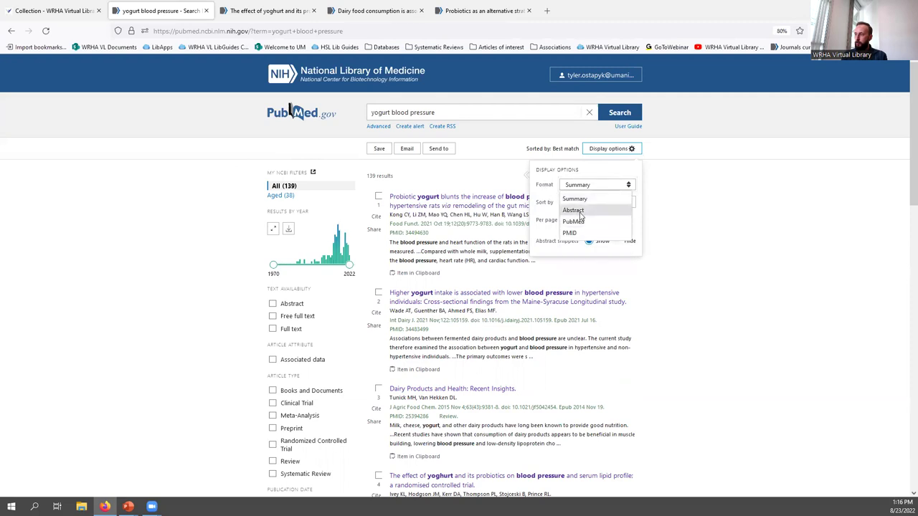
left_click(580, 214)
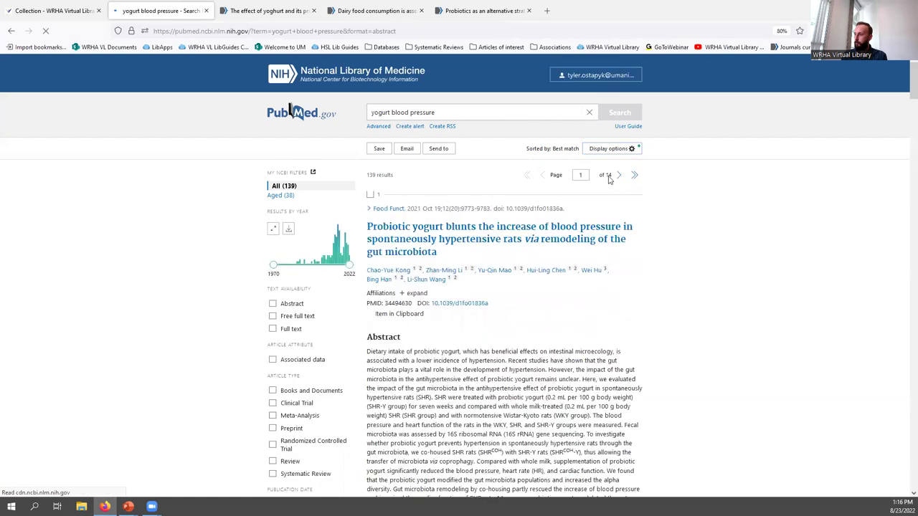
left_click(604, 151)
left_click(619, 185)
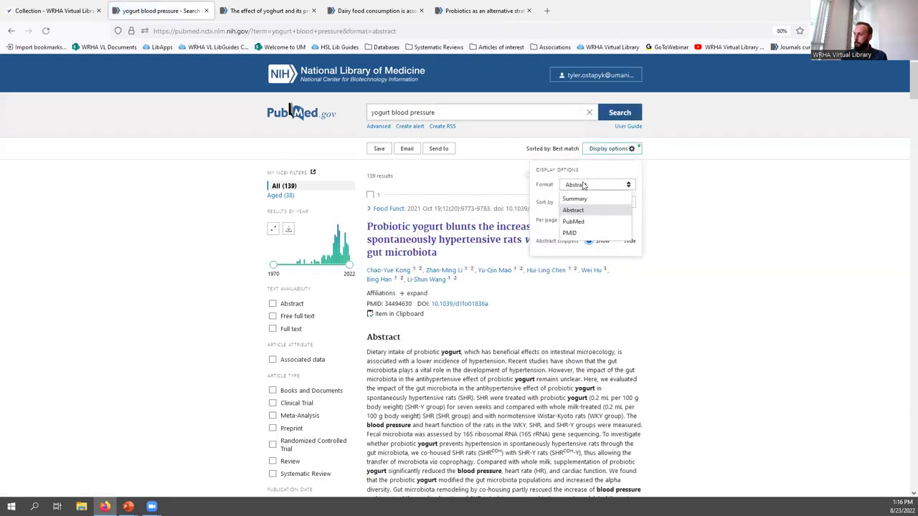
left_click(595, 195)
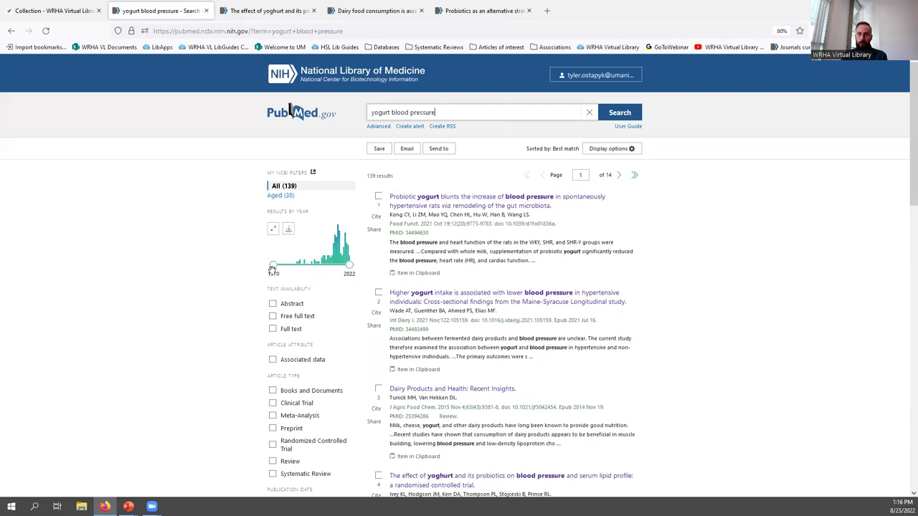
left_click_drag(273, 265, 336, 267)
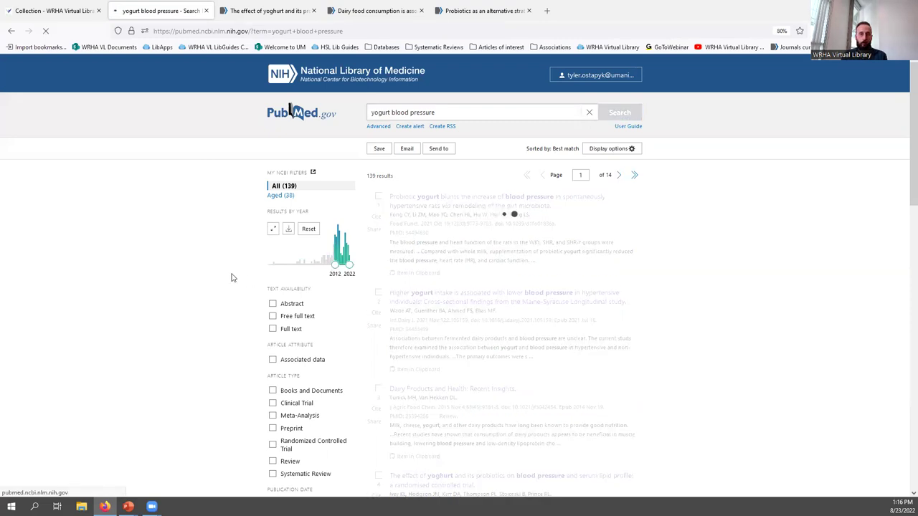
Add the Systematic Review article-type filter, narrowing the 2012–2022 results to 6 articles.
scroll(220, 270, "down", 1)
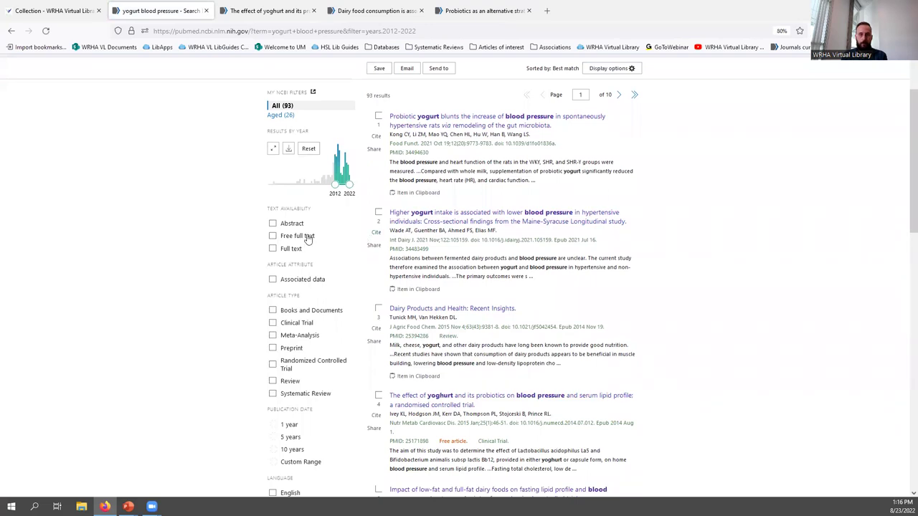
scroll(237, 244, "down", 1)
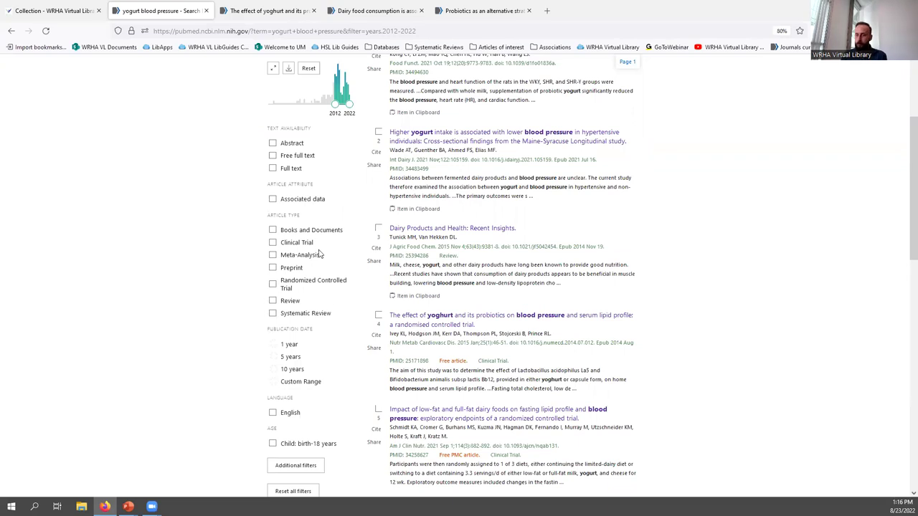
left_click(273, 316)
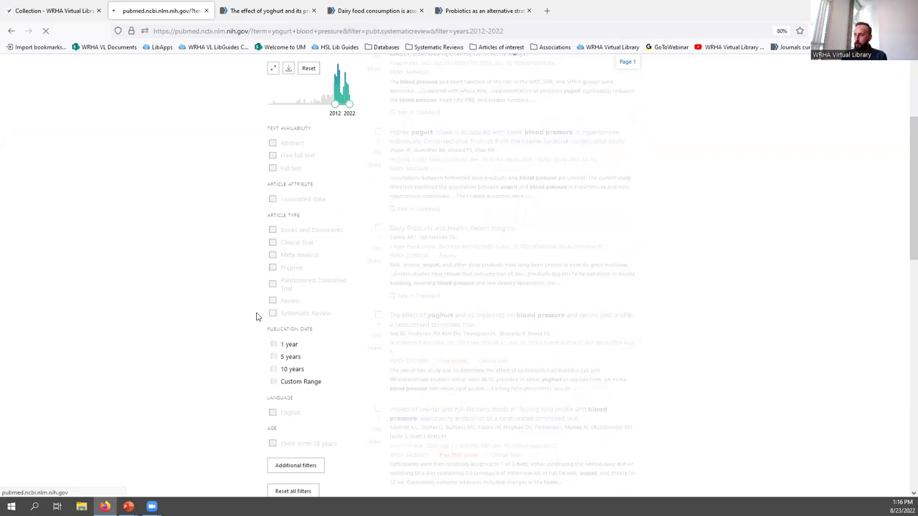
scroll(182, 256, "down", 1)
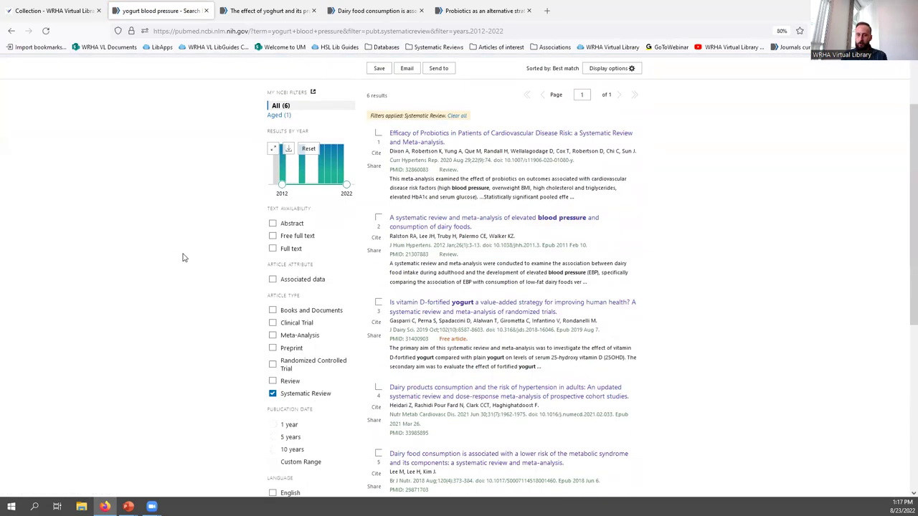
scroll(219, 238, "down", 2)
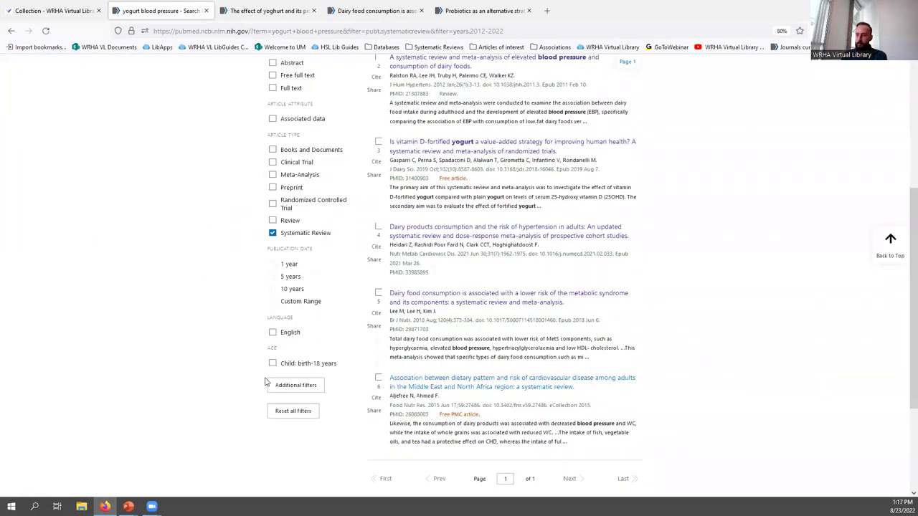
Add and apply the Child: 6-12 years age filter, which leaves no results.
left_click(300, 386)
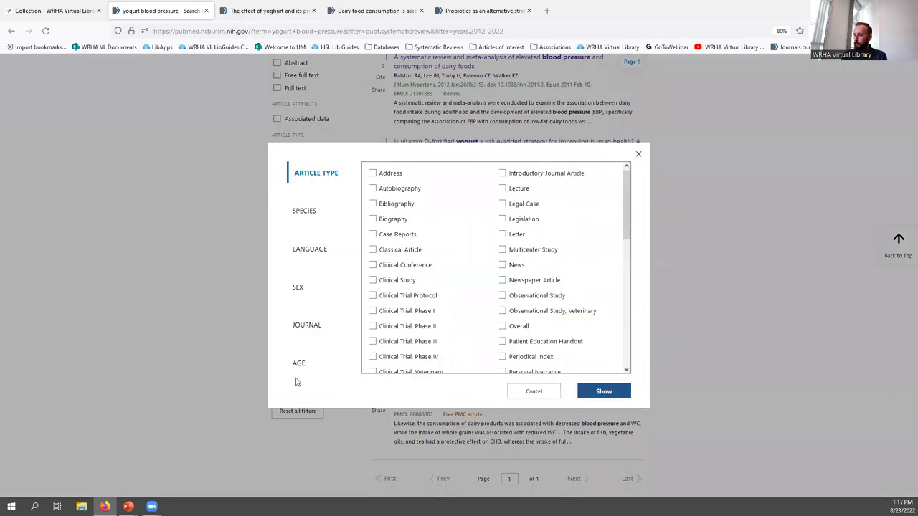
left_click(299, 364)
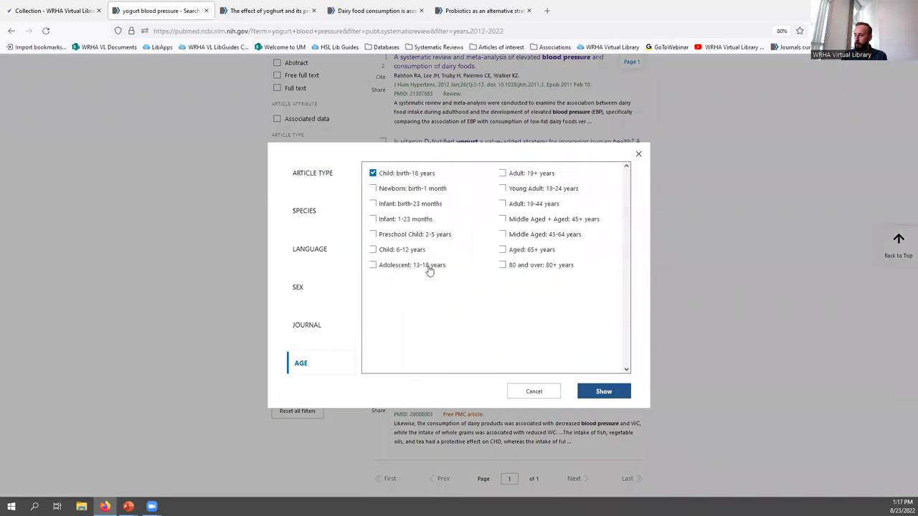
left_click(373, 250)
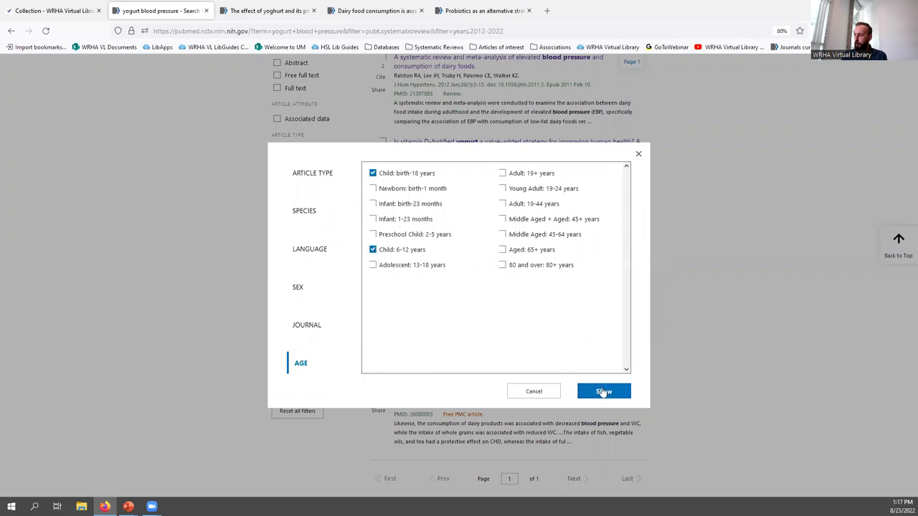
left_click(604, 391)
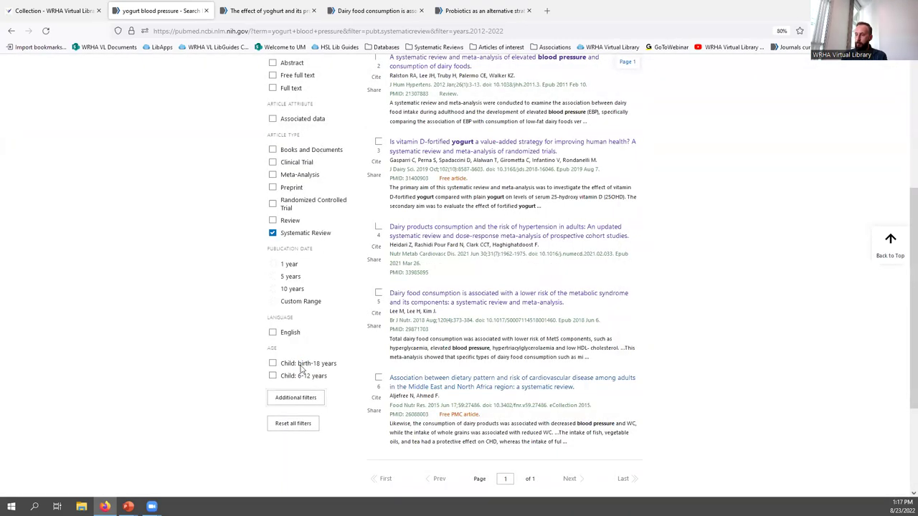
left_click(273, 377)
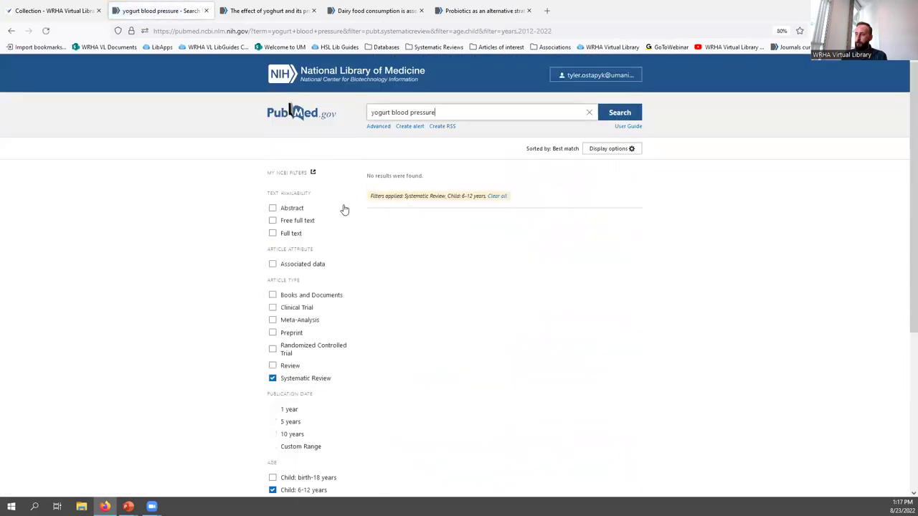
Untick Child: 6-12 years and clear all filters, restoring the 139 results.
scroll(280, 481, "down", 1)
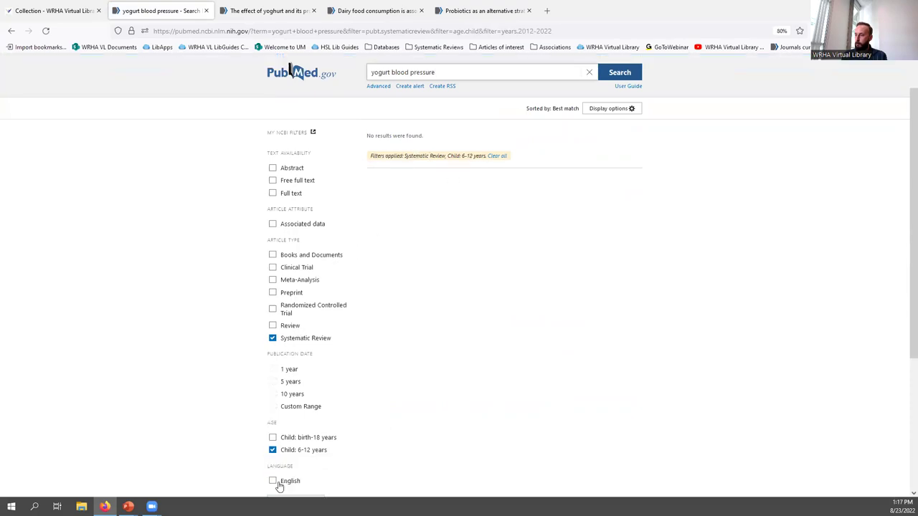
left_click(272, 451)
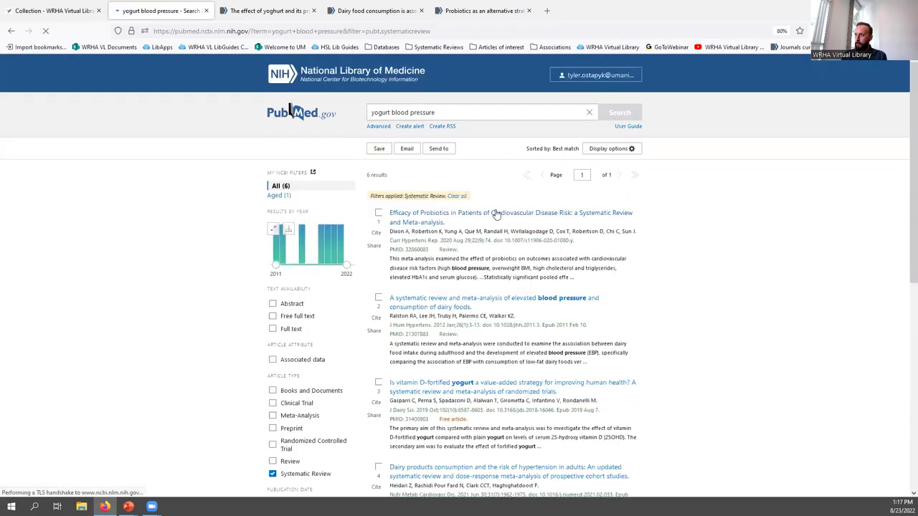
left_click_drag(401, 198, 444, 196)
left_click(458, 195)
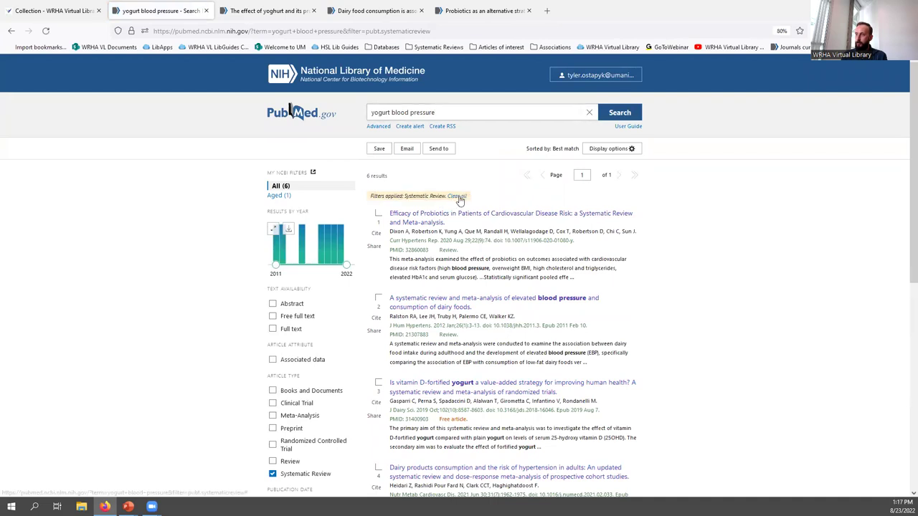
left_click(458, 197)
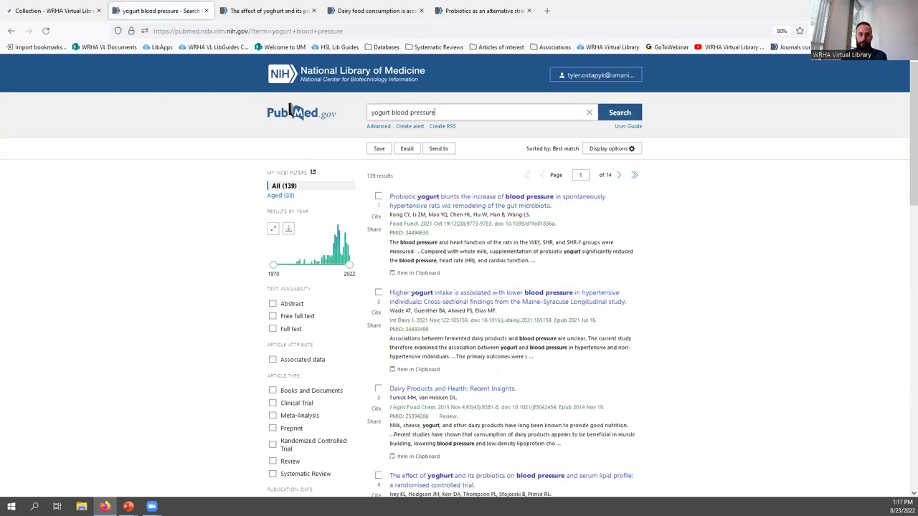
View and select the first result's citation text, then close the Cite popup.
scroll(189, 270, "down", 1)
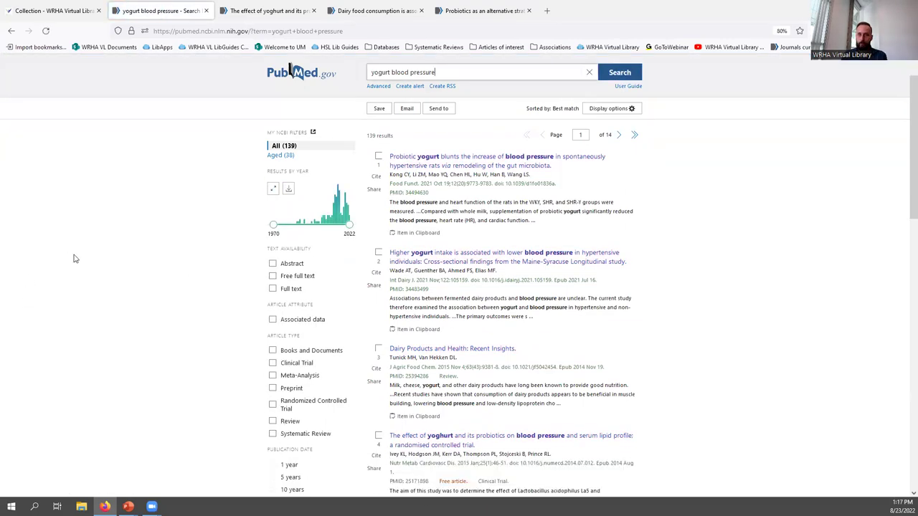
left_click(376, 177)
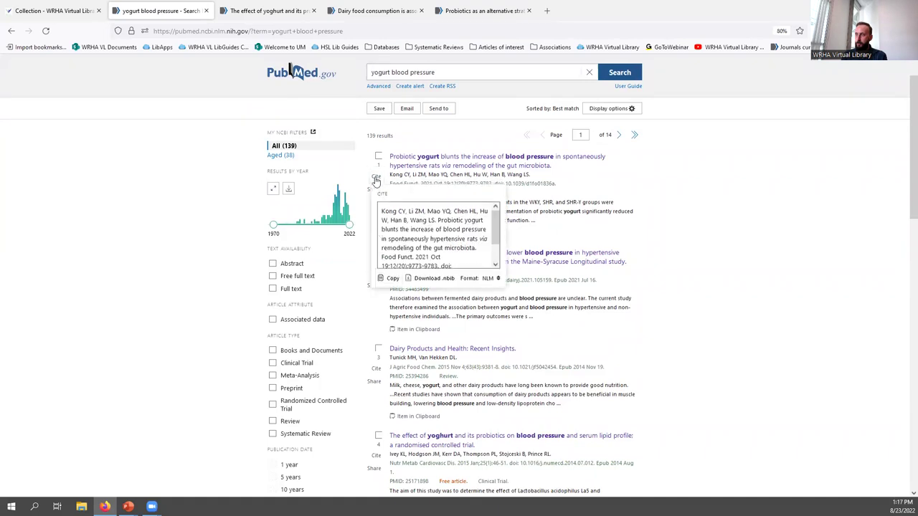
scroll(412, 222, "down", 1)
left_click_drag(414, 244, 441, 266)
key("ctrl+a")
left_click(413, 246)
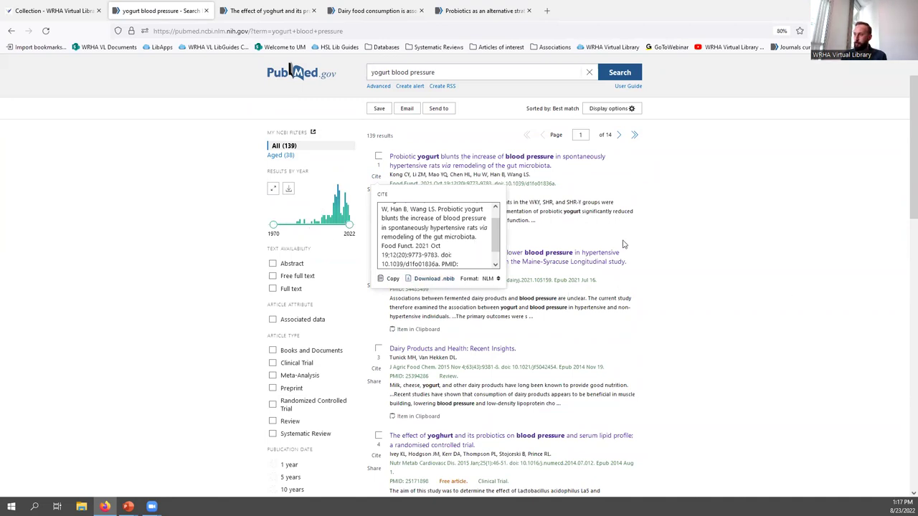
left_click(375, 198)
Select the first result's permalink in its Share popup, then close the popup.
left_click(373, 191)
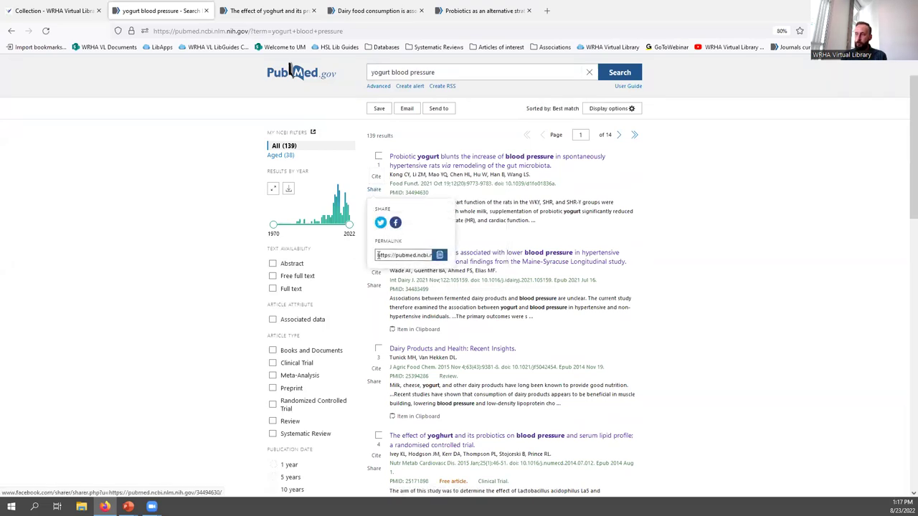
left_click(408, 255)
left_click_drag(409, 256, 501, 263)
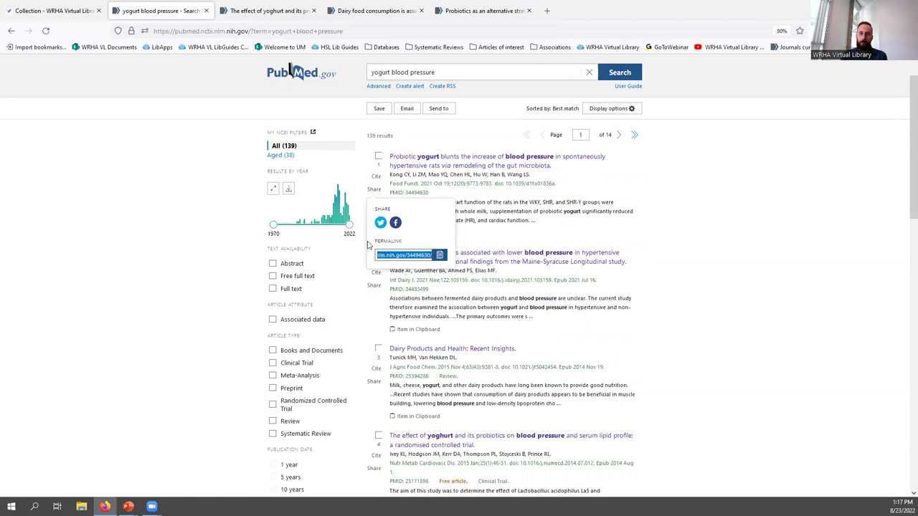
left_click(682, 209)
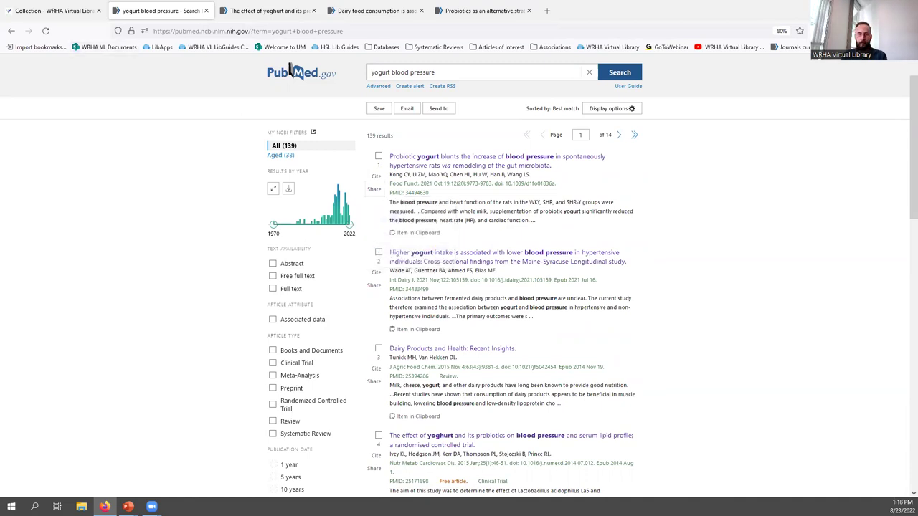
Send results 1–3 to the Clipboard, view Clipboard (3), then go back to the results.
left_click(379, 157)
left_click(379, 253)
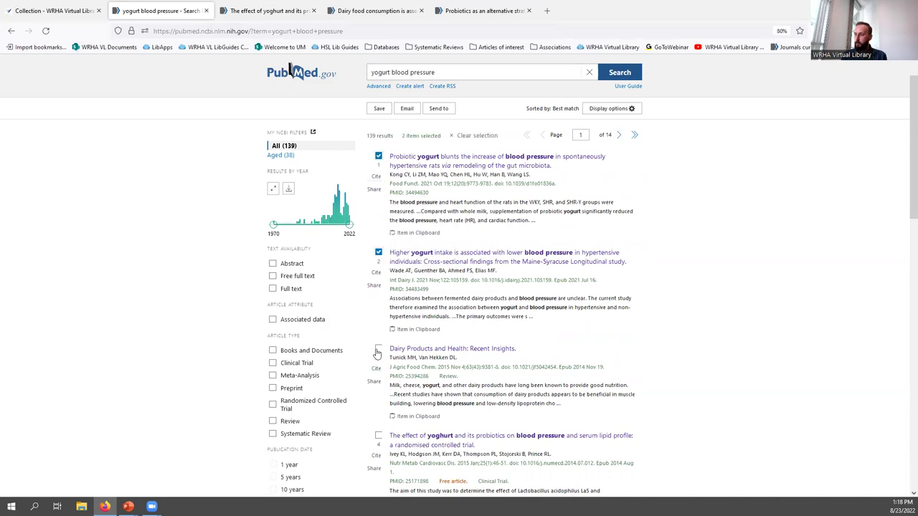
left_click(379, 349)
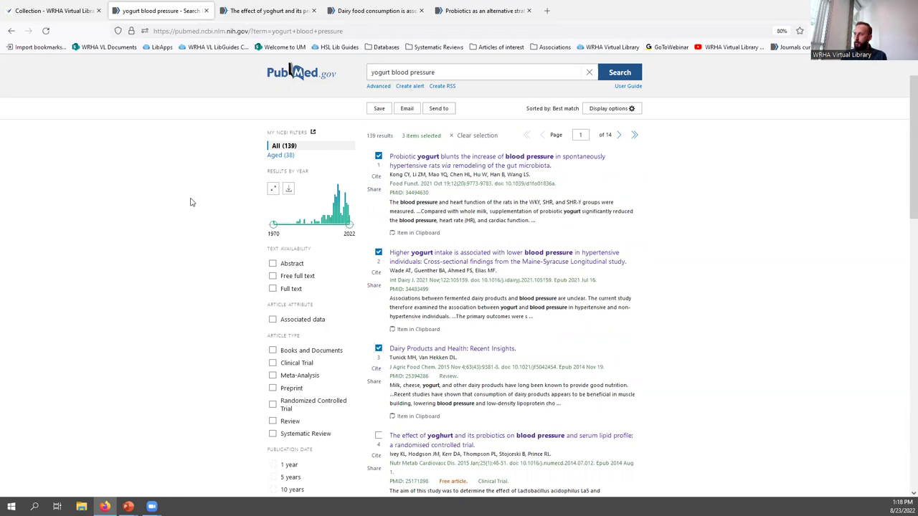
left_click(441, 111)
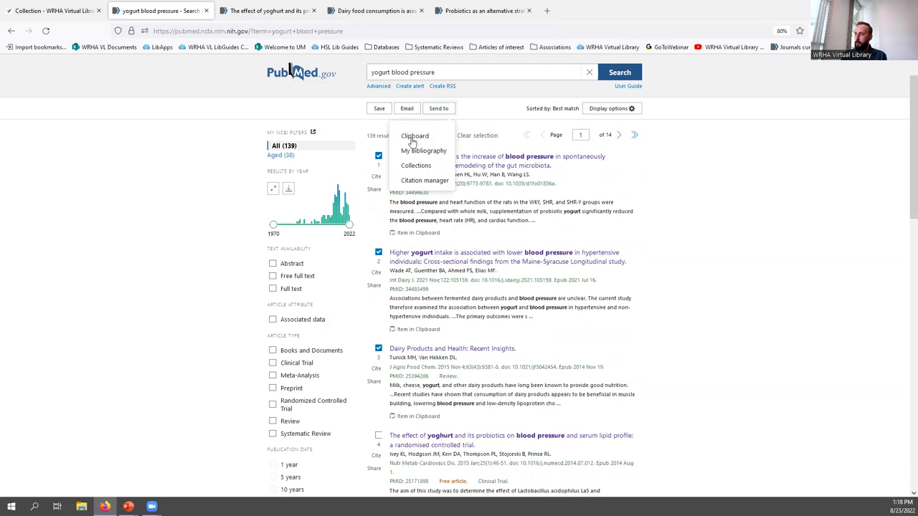
left_click(414, 140)
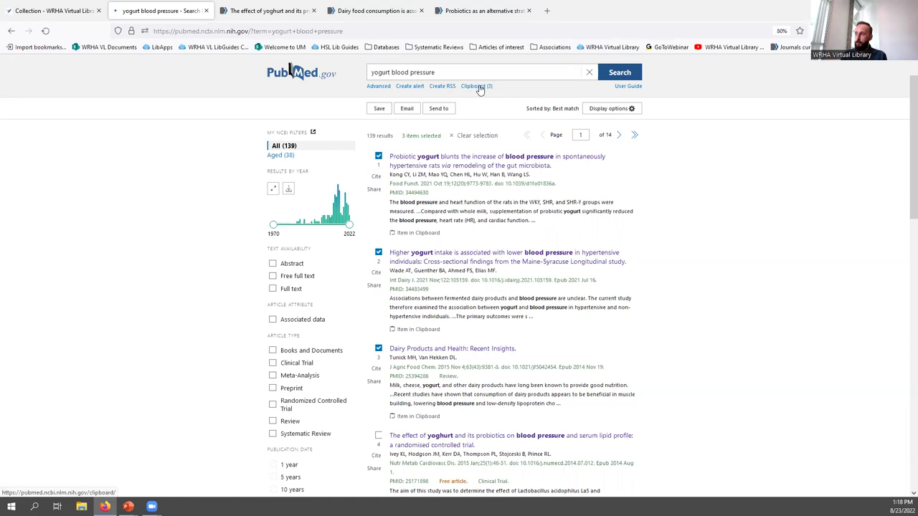
left_click(477, 87)
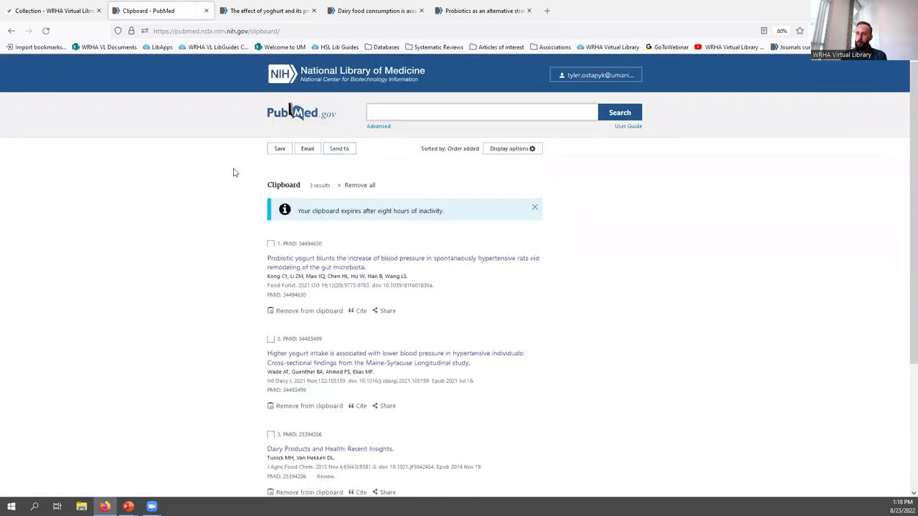
left_click(12, 31)
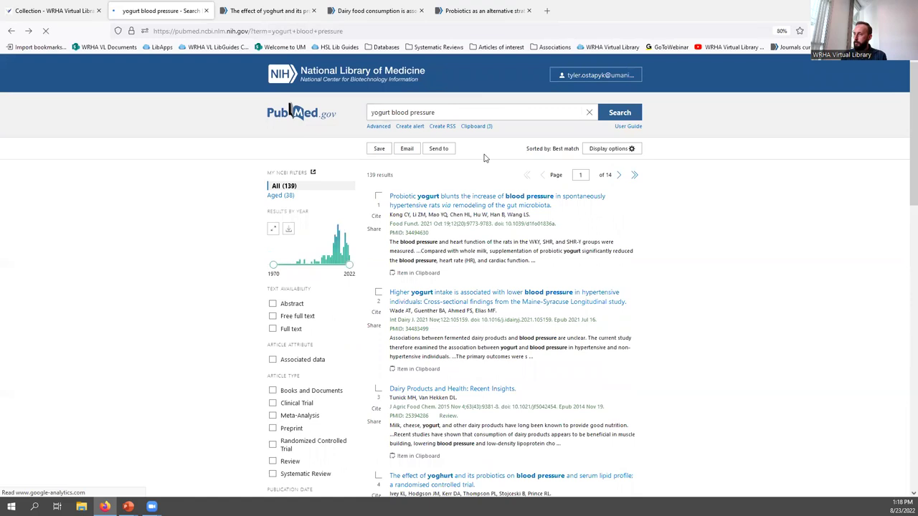
Try the Send to > Collections option, then cancel without adding anything.
left_click(442, 110)
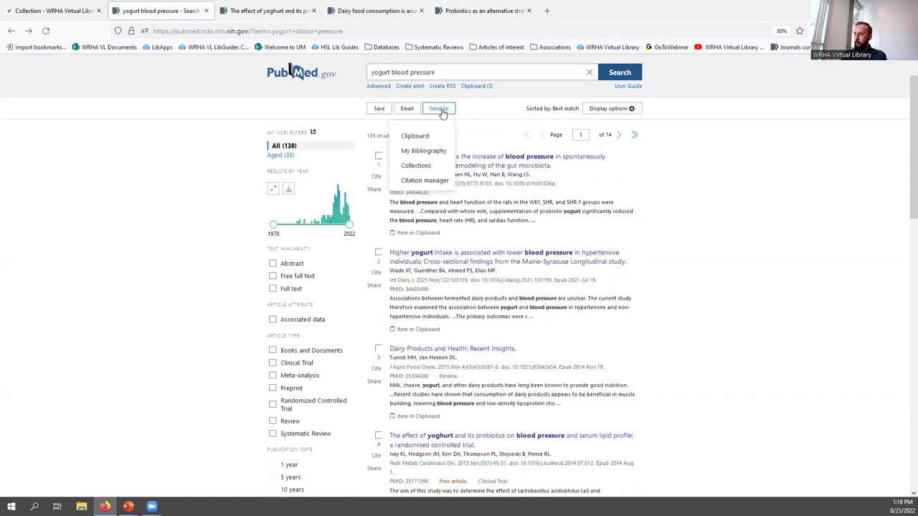
left_click(415, 165)
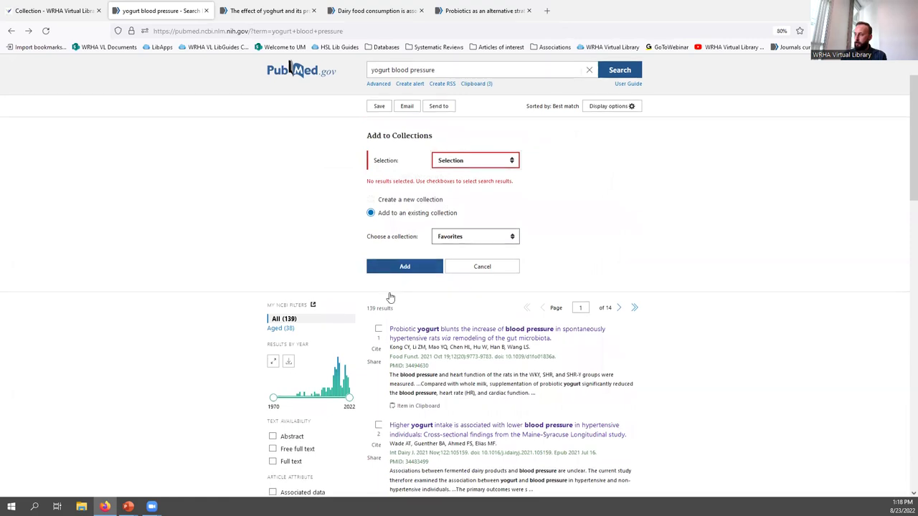
scroll(389, 297, "down", 3)
scroll(484, 228, "up", 2)
left_click(484, 229)
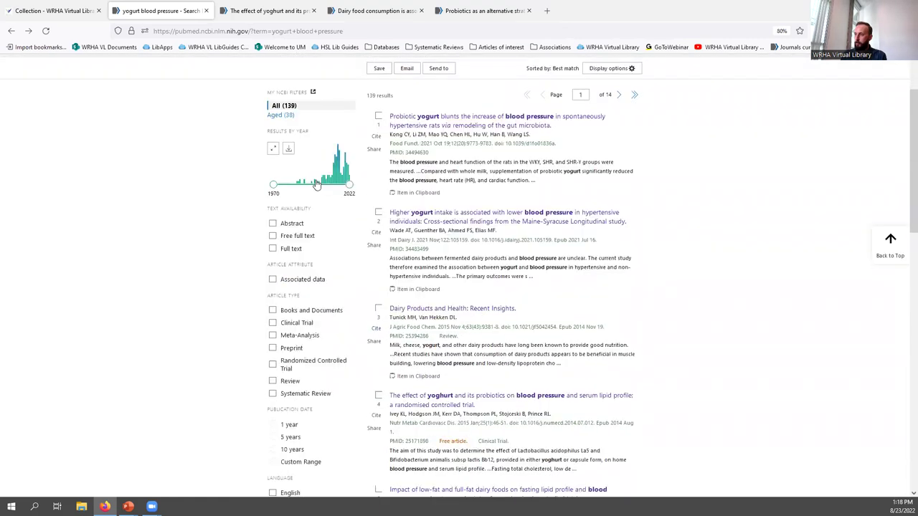
Select results 1–3 and start adding them to a new collection.
left_click(378, 115)
left_click(379, 213)
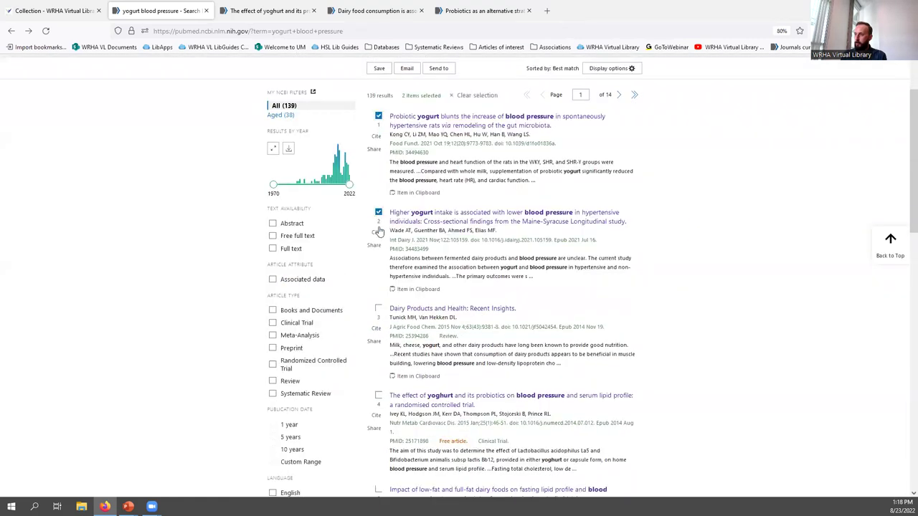
left_click(379, 309)
left_click(438, 70)
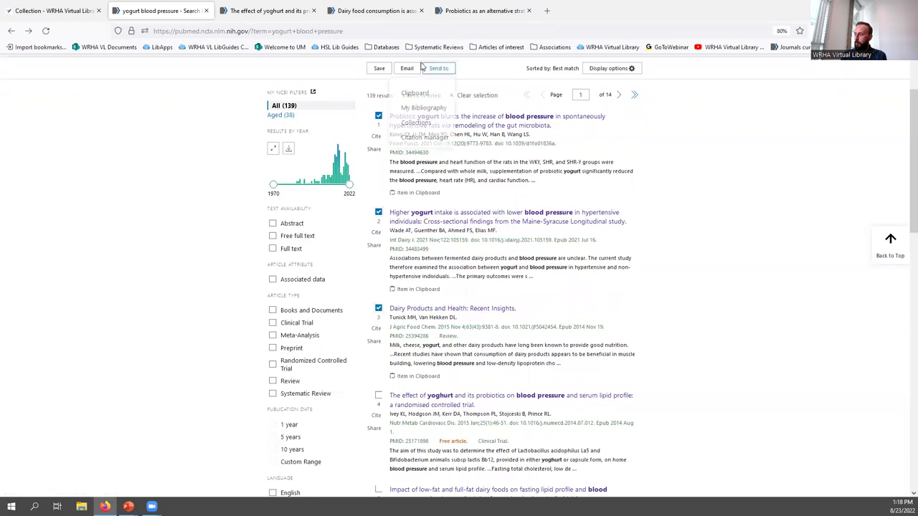
left_click(416, 125)
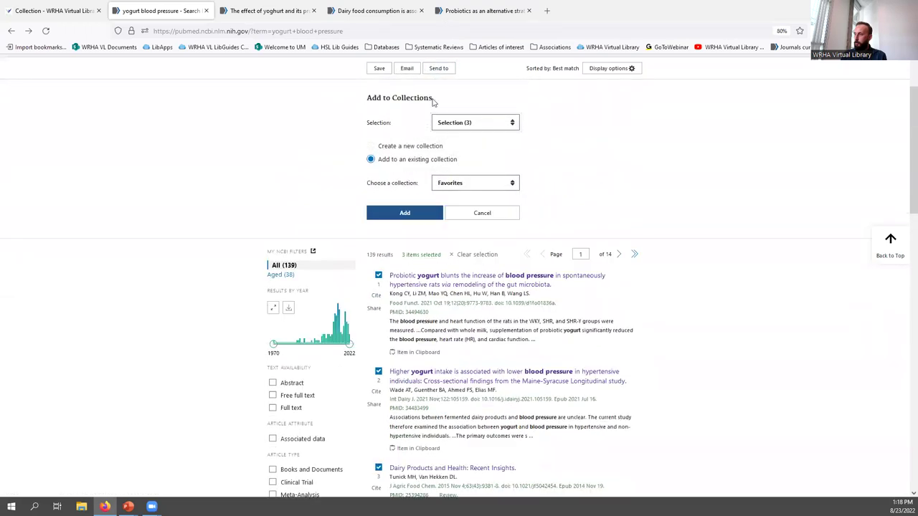
left_click(371, 147)
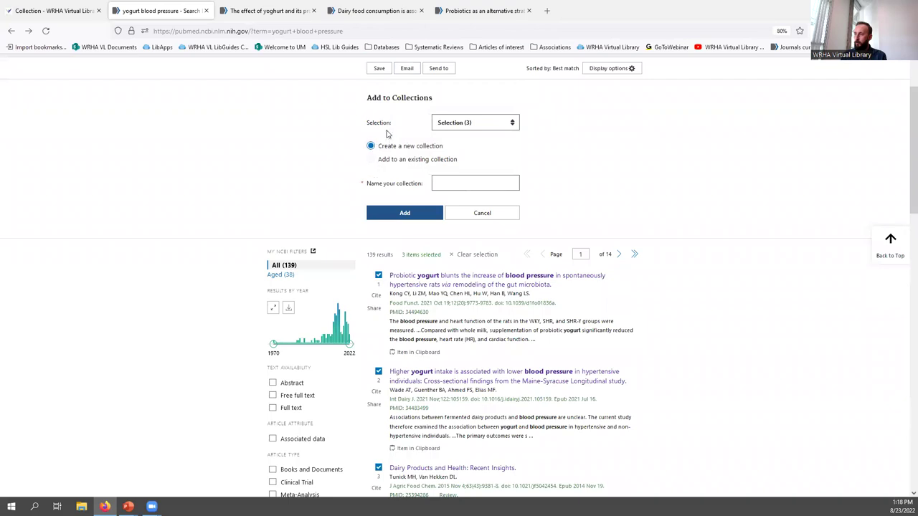
Name the new collection 'blood pressure and yogurt' and add the three results.
left_click(384, 159)
left_click(456, 188)
left_click(406, 160)
left_click(380, 148)
type("blood pres")
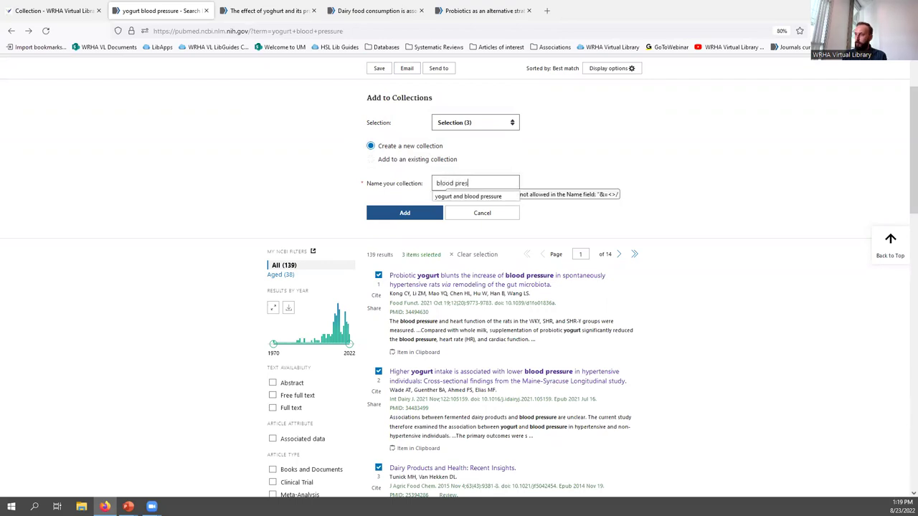
left_click(395, 214)
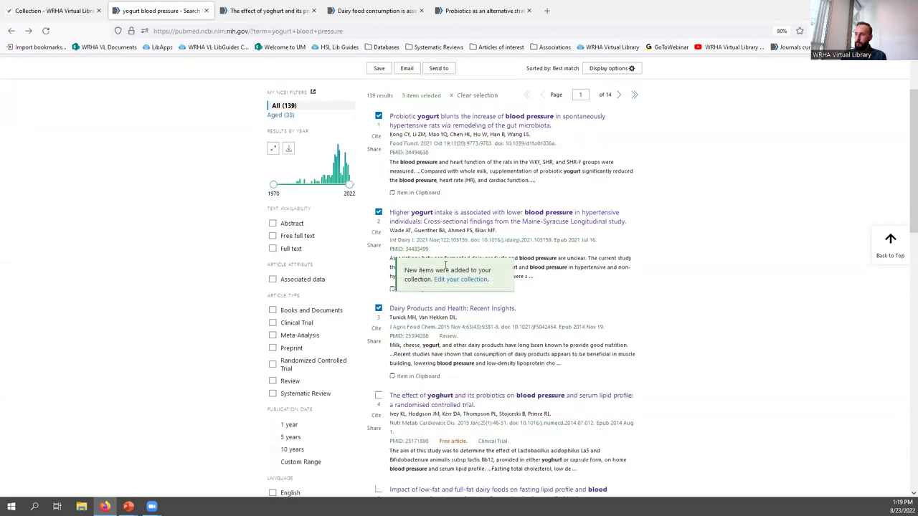
scroll(445, 267, "up", 2)
Try sending the selected results to a citation manager, then cancel.
left_click(435, 149)
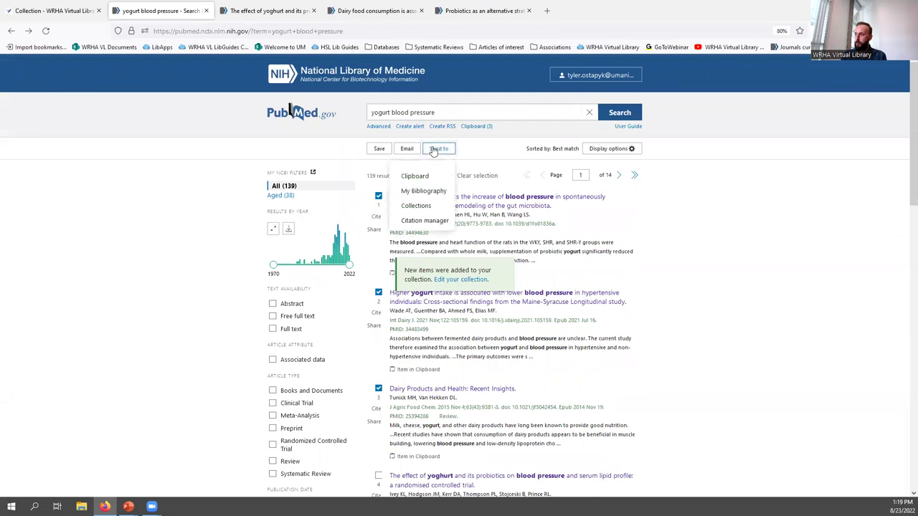
left_click(411, 223)
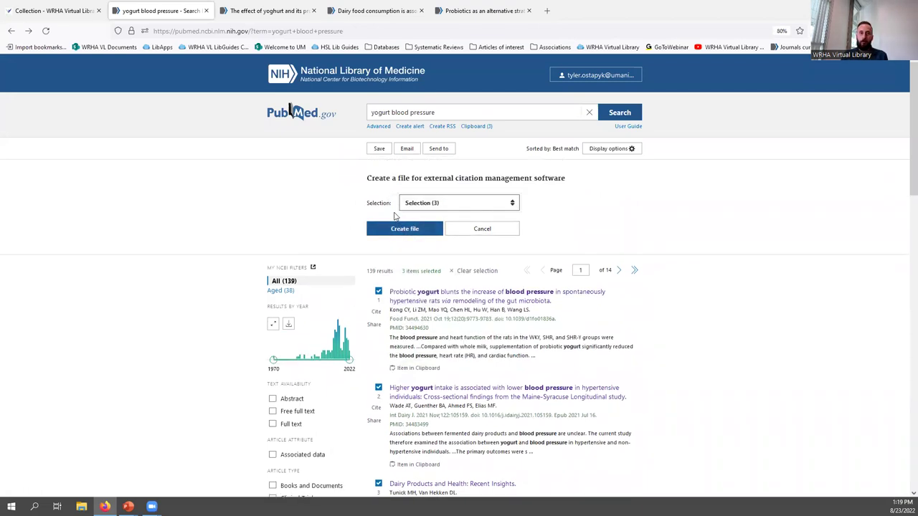
left_click(482, 230)
Review the Save file formats, keeping Summary (text), then open the Email citations form.
left_click(375, 149)
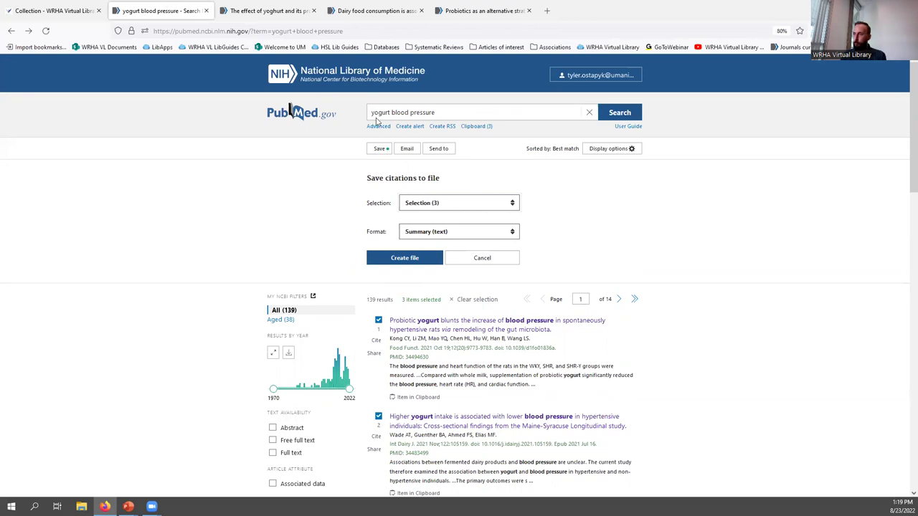
left_click(379, 149)
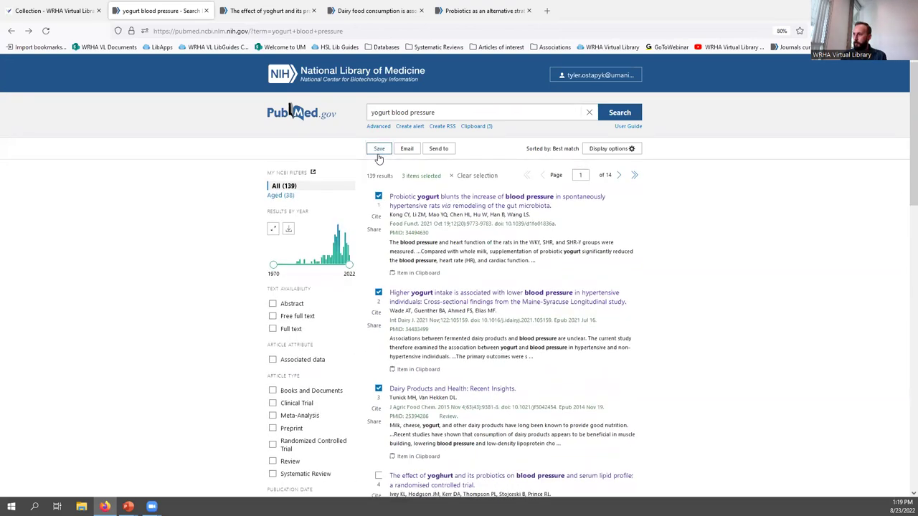
left_click(378, 149)
left_click(442, 235)
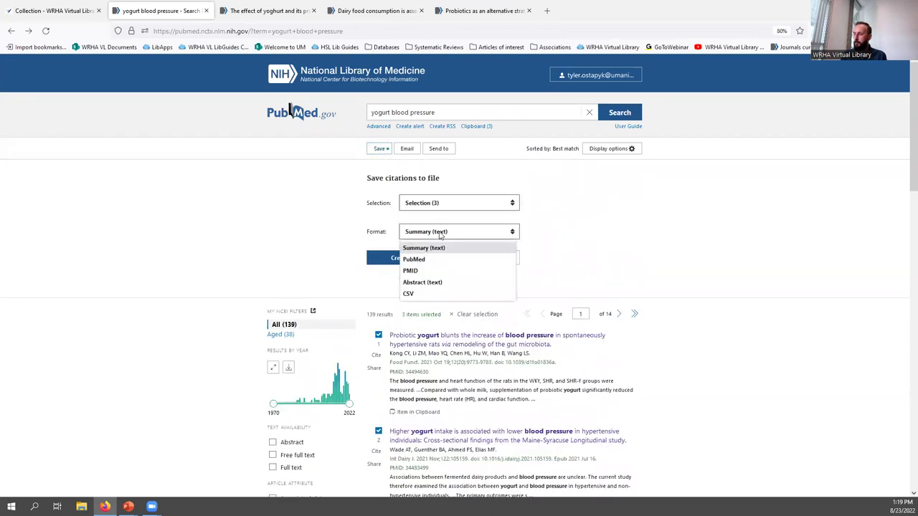
left_click(619, 205)
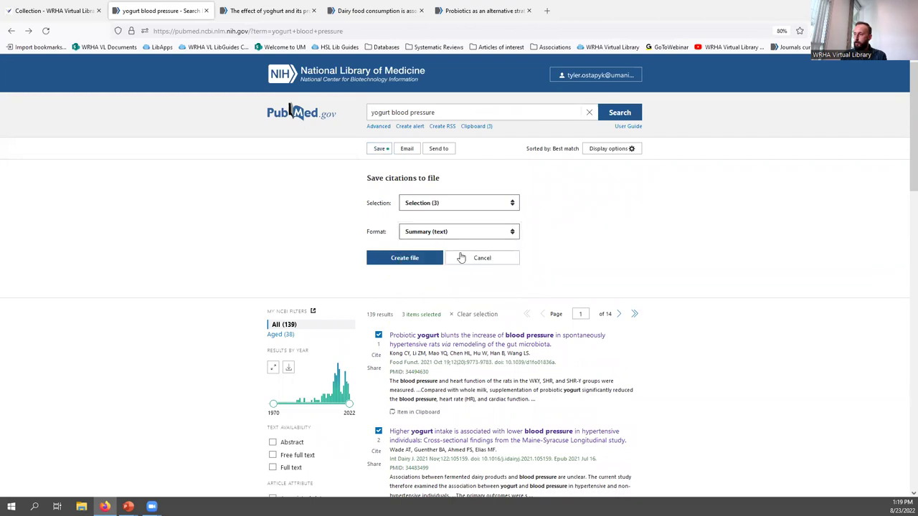
left_click(409, 150)
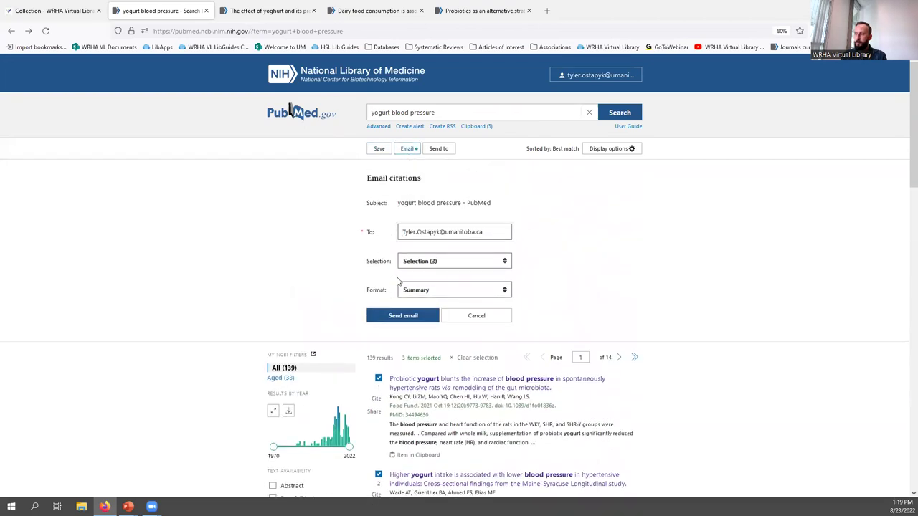
Open the full record for 'The effect of yoghurt and its probiotics…' trial.
scroll(350, 208, "down", 1)
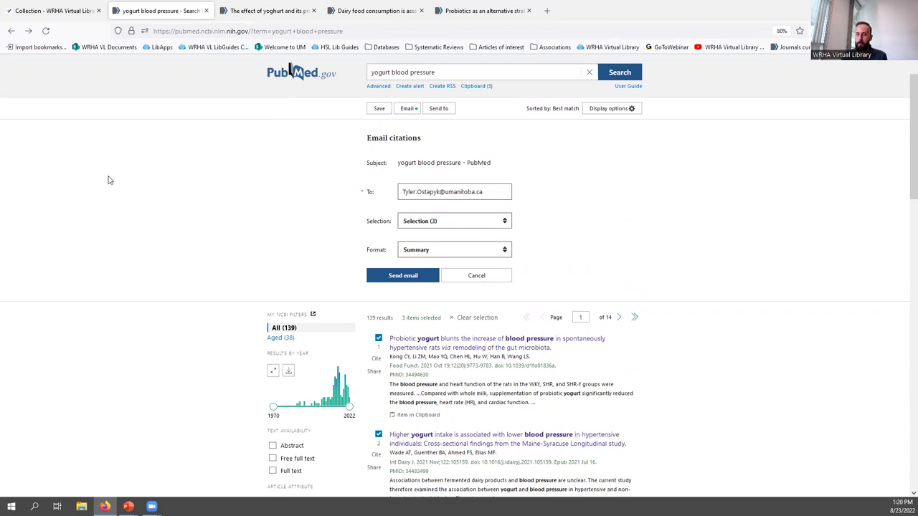
scroll(183, 160, "down", 8)
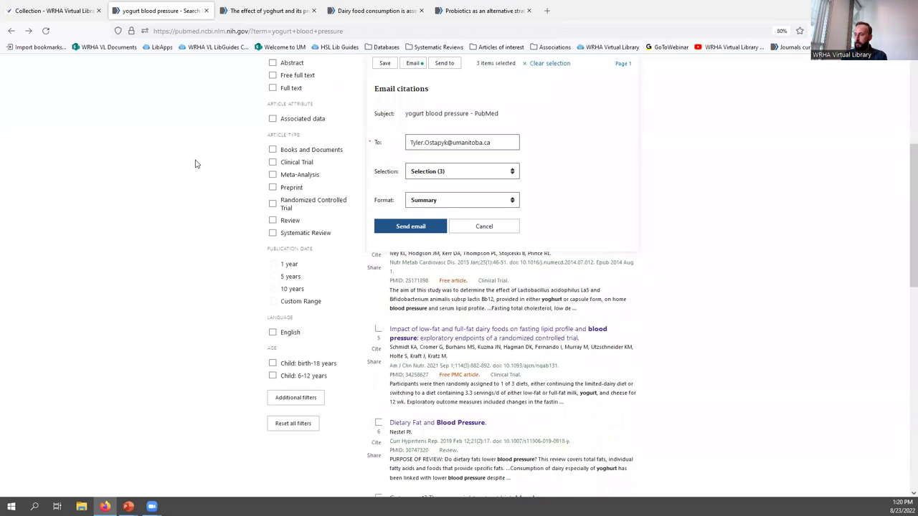
scroll(432, 285, "up", 2)
left_click(441, 318)
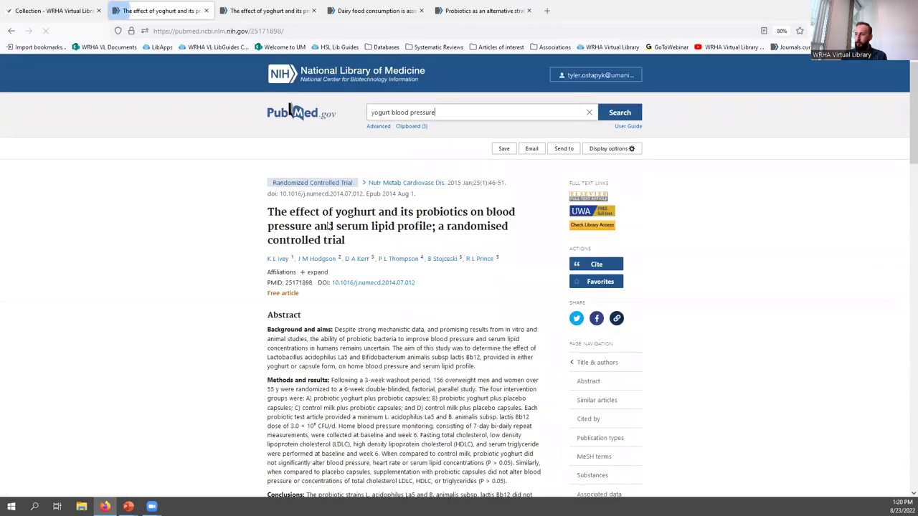
Advance the presentation to the Record Page slide and return to PubMed.
key("alt+Tab")
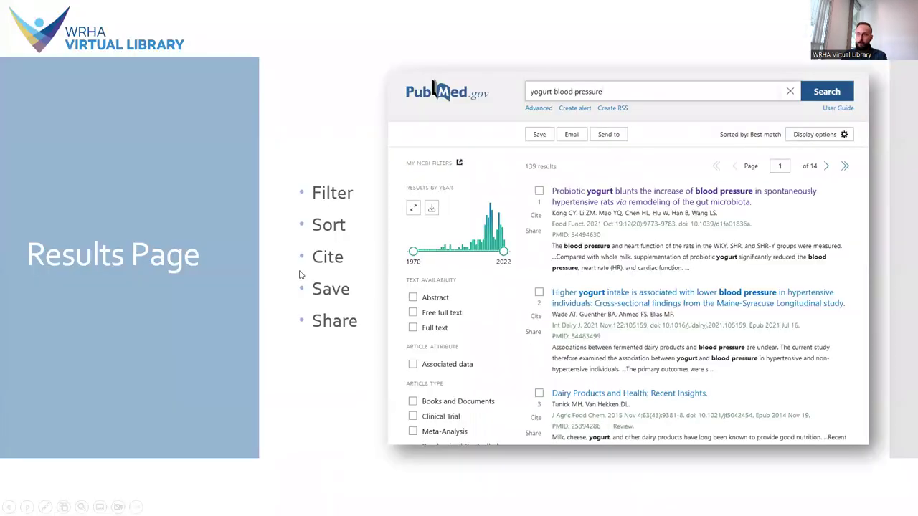
key("Right")
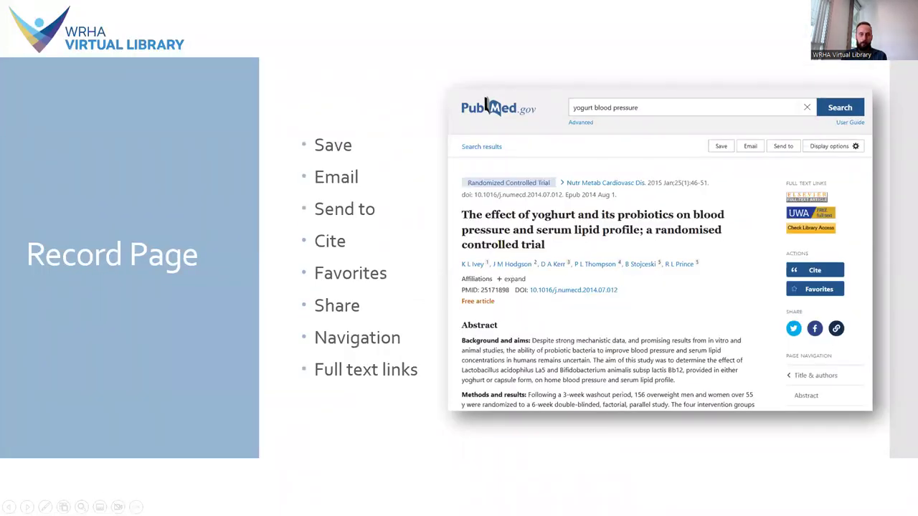
key("alt+Tab")
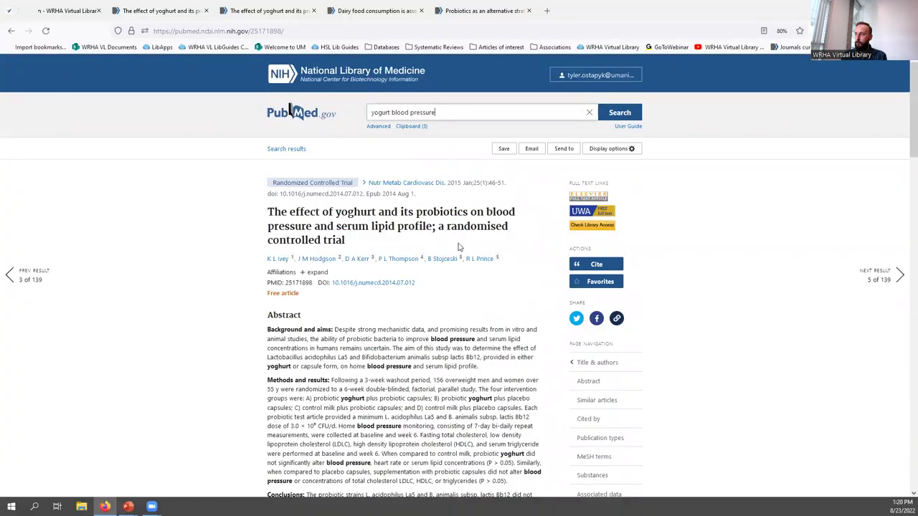
Inspect the record's Prev/Next links, journal citation, DOI and title by highlighting them.
mouse_move(31, 285)
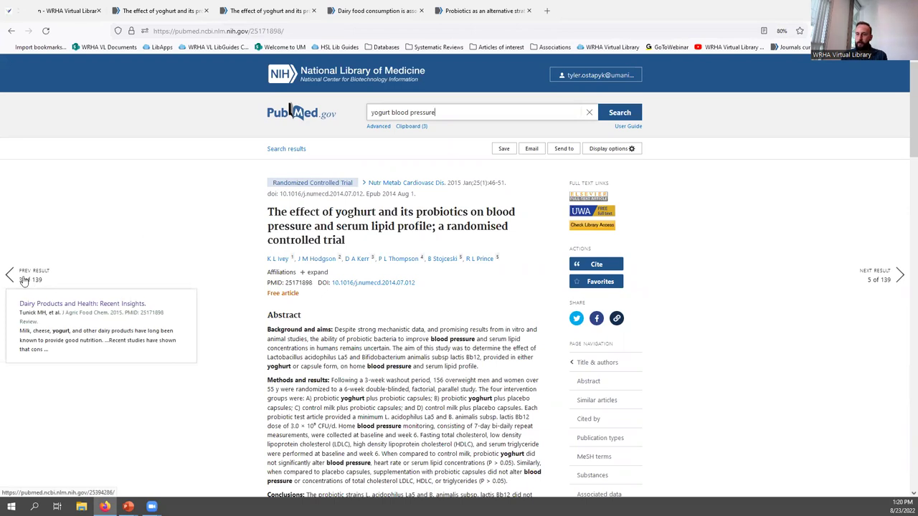
mouse_move(884, 284)
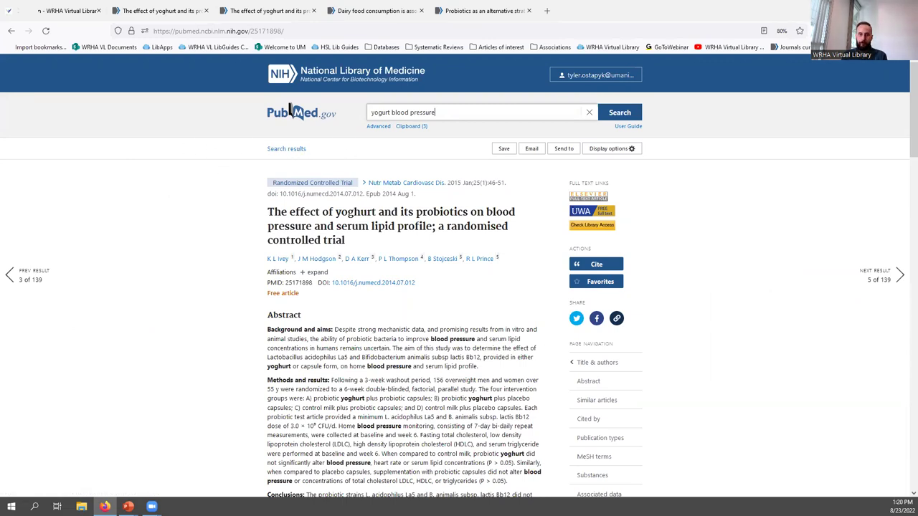
scroll(174, 195, "down", 1)
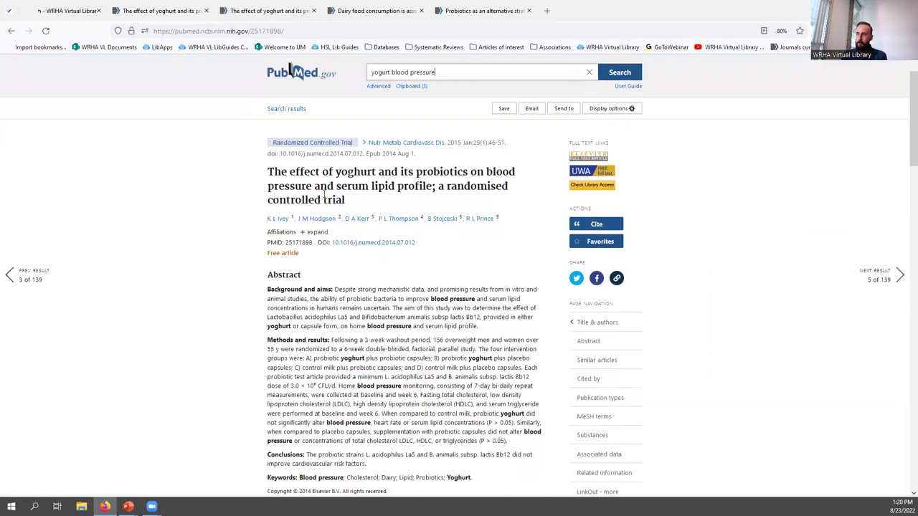
triple_click(421, 155)
left_click(433, 156)
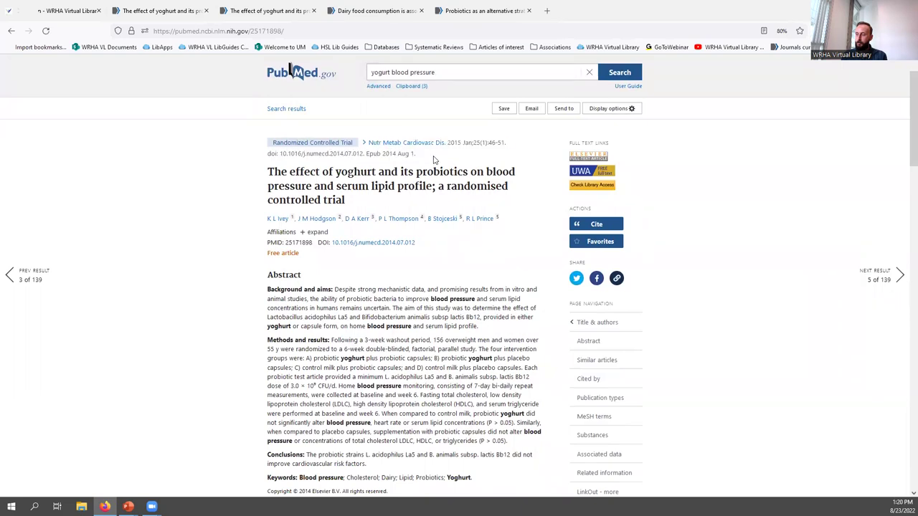
left_click_drag(456, 154, 353, 142)
left_click_drag(252, 175, 359, 203)
left_click(105, 161)
Open author P L Thompson's search results in a new tab, then return and highlight the PMID.
scroll(288, 182, "down", 1)
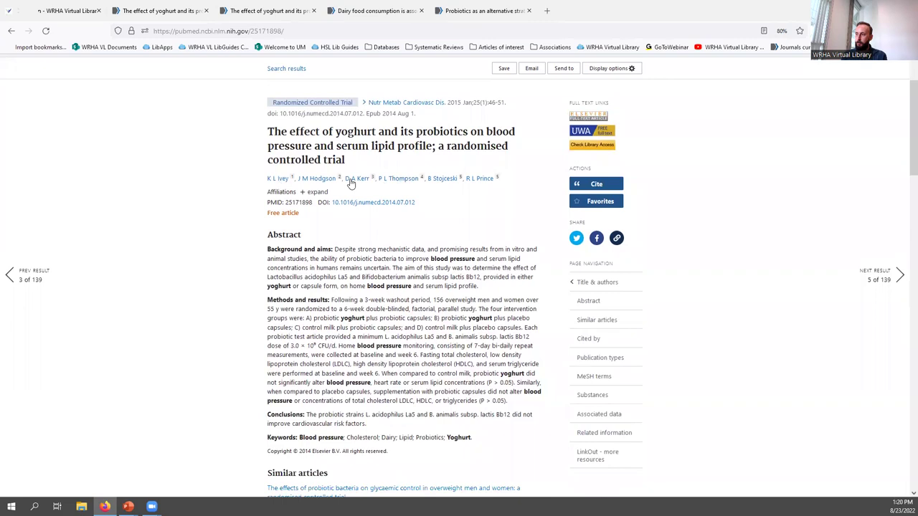
right_click(399, 182)
left_click(413, 187)
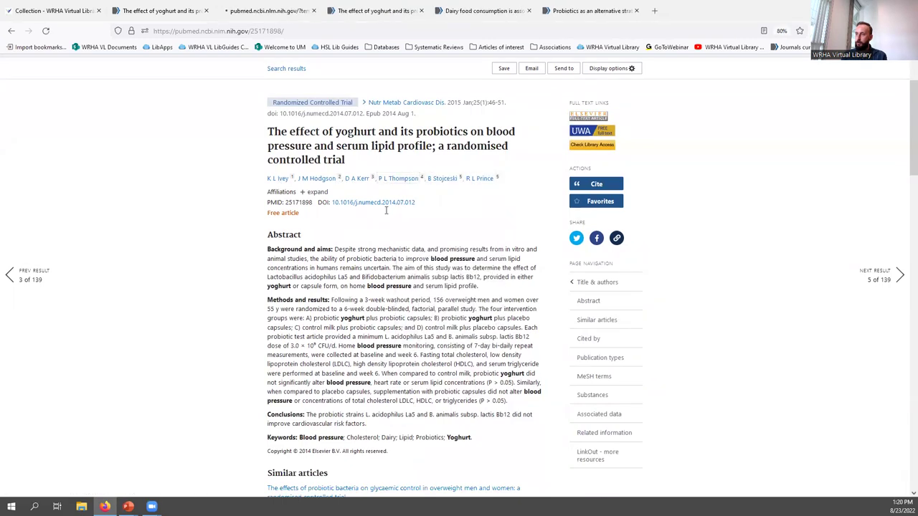
key("ctrl+Tab")
left_click(150, 11)
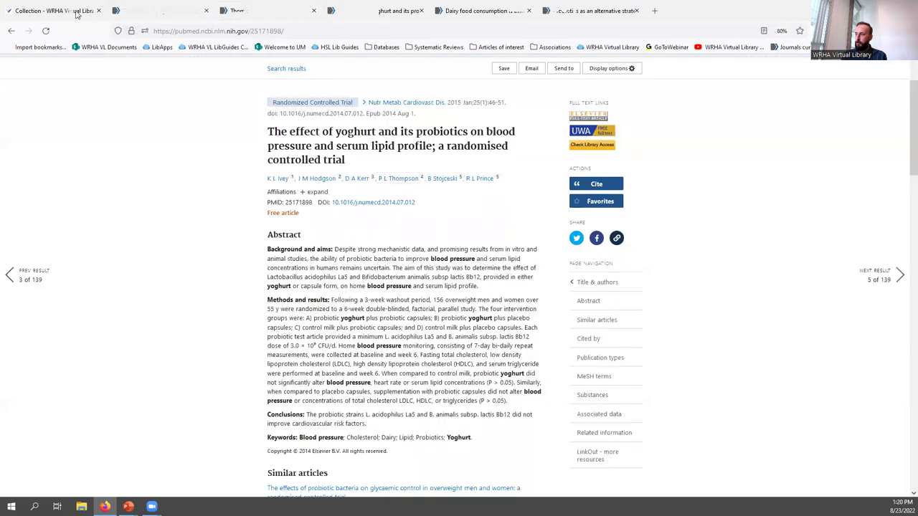
left_click_drag(267, 202, 308, 205)
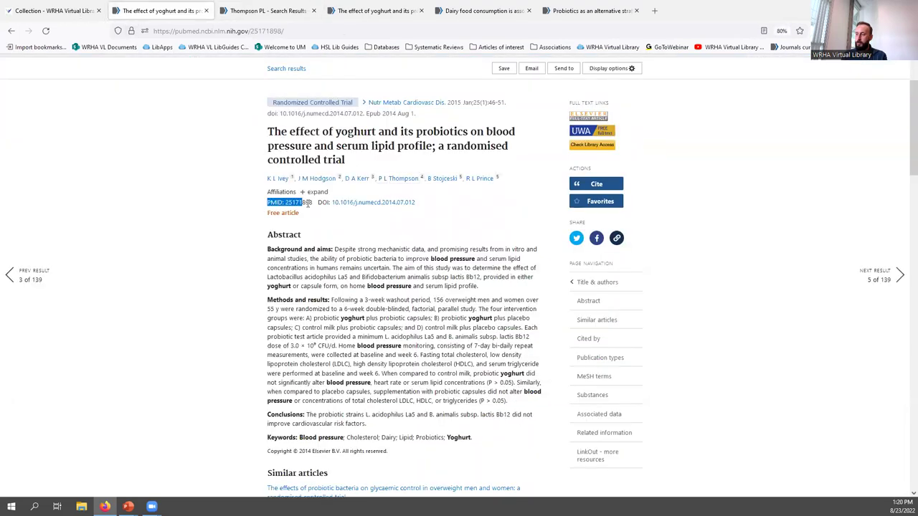
left_click(268, 193)
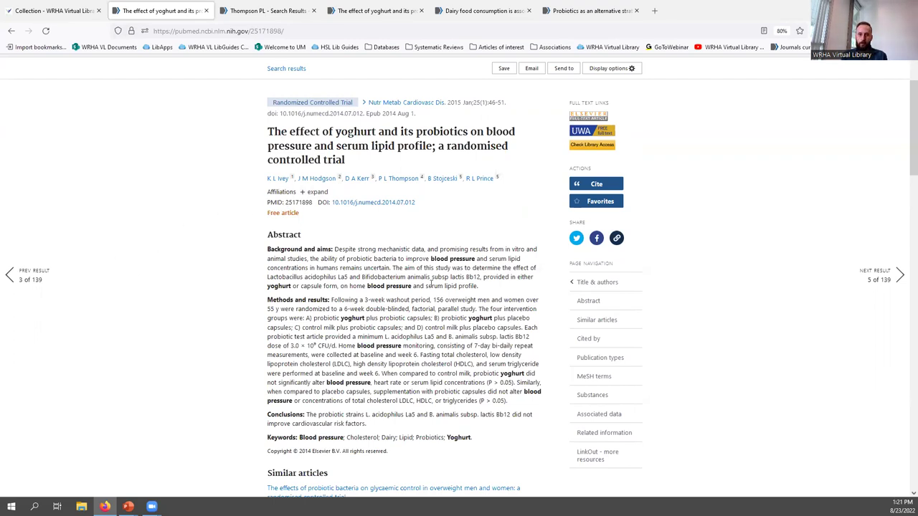
scroll(834, 211, "down", 1)
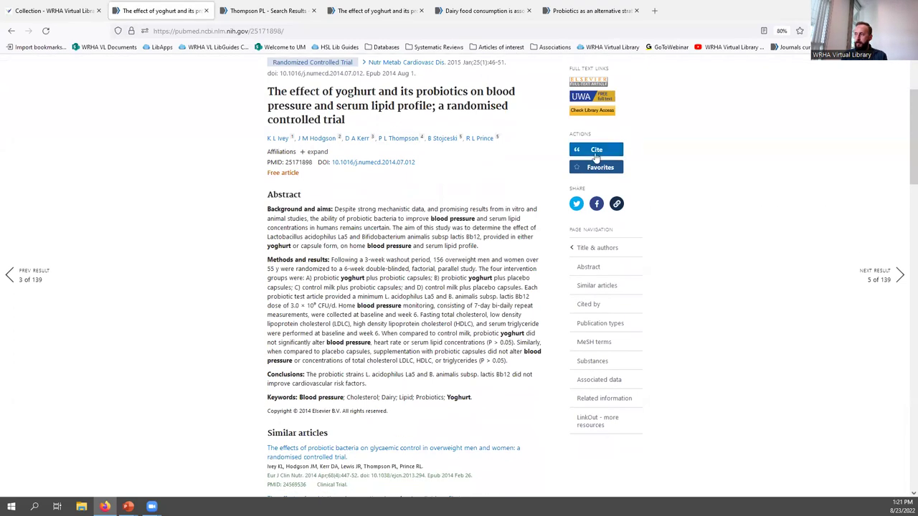
left_click(595, 151)
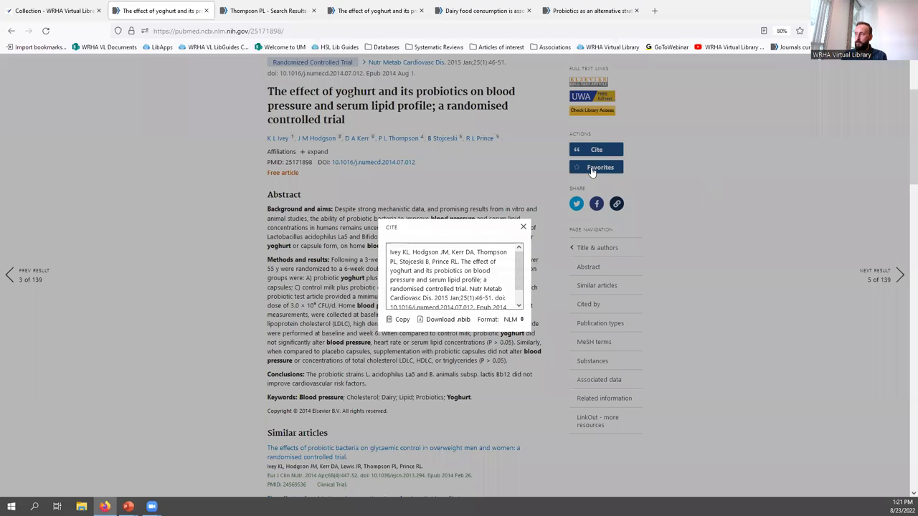
left_click(591, 172)
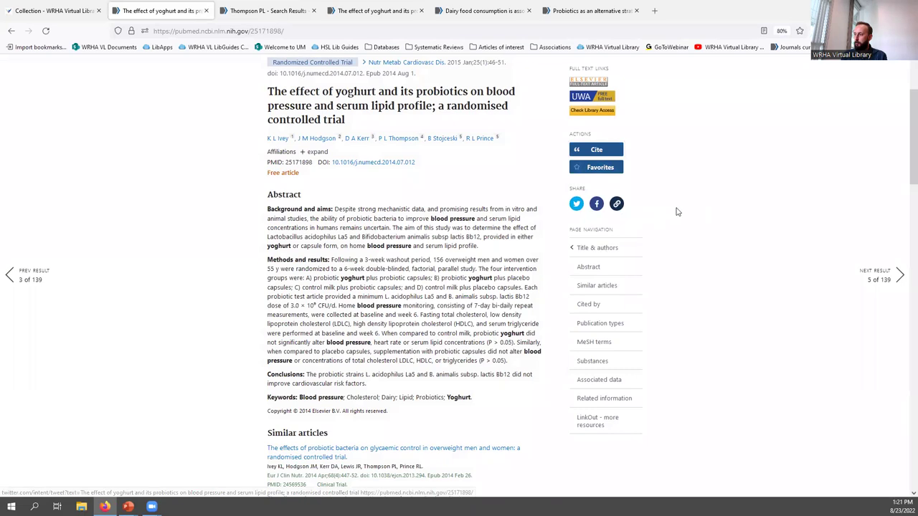
scroll(607, 250, "down", 2)
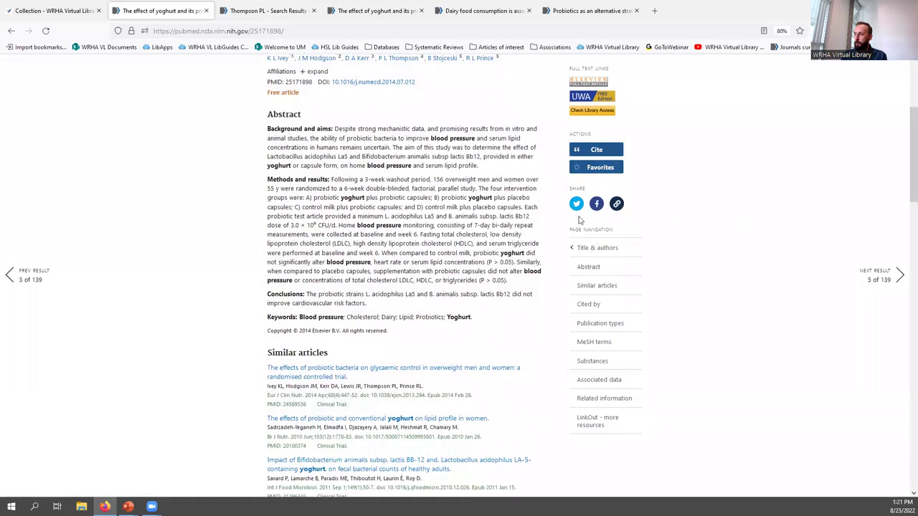
left_click(593, 273)
scroll(676, 236, "up", 5)
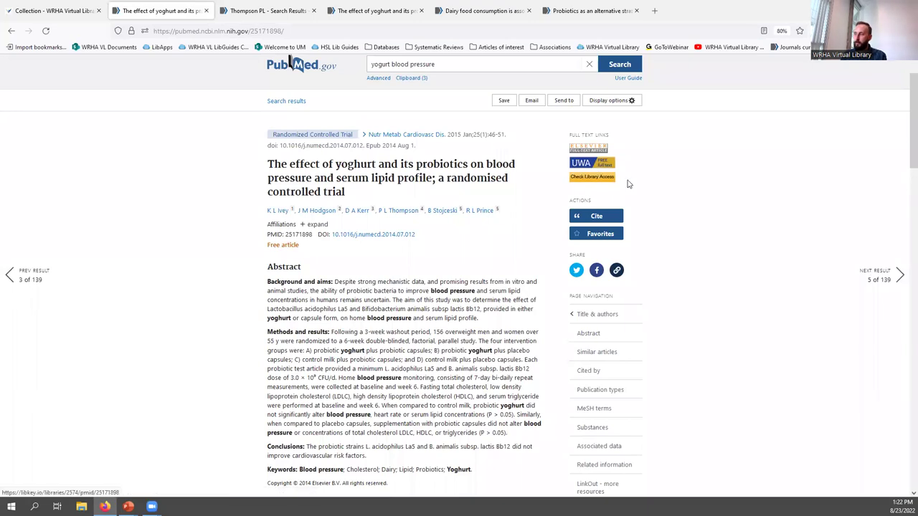
Check library access for the yoghurt article and show the Accessing Full Text slide.
left_click(585, 180)
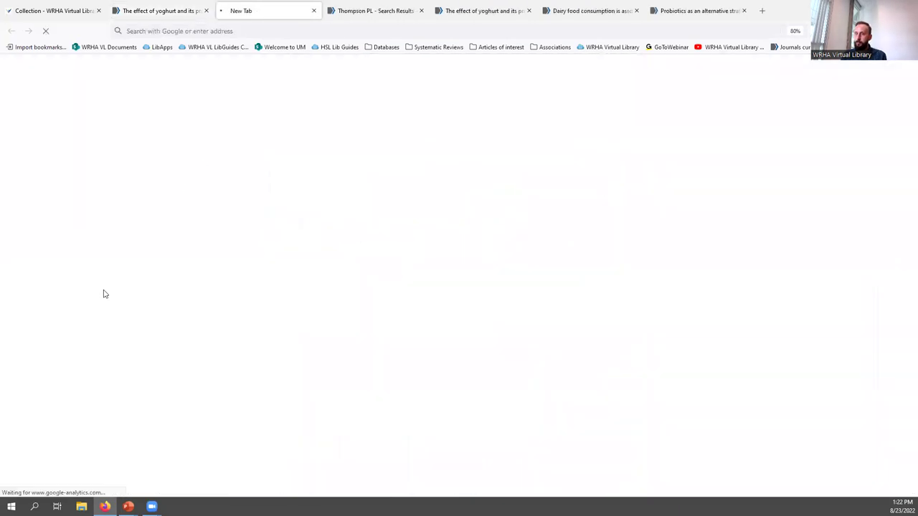
key("alt+Tab")
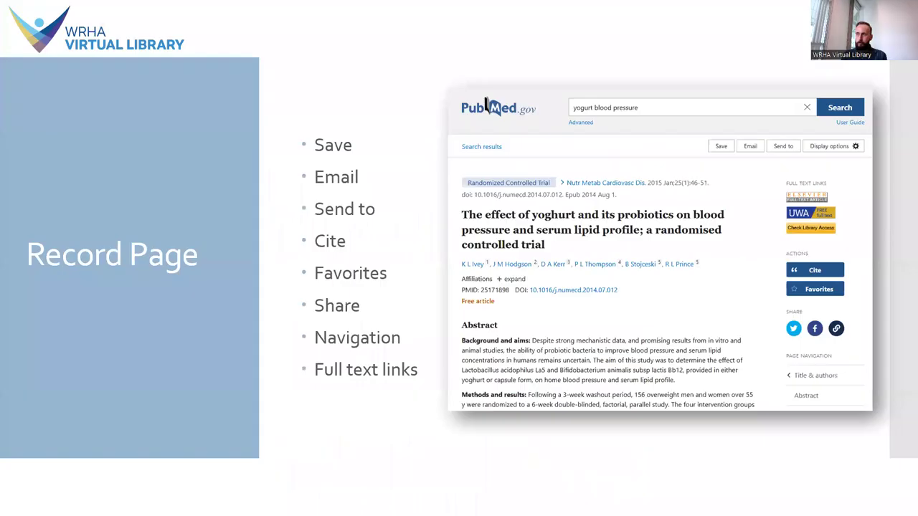
left_click(149, 283)
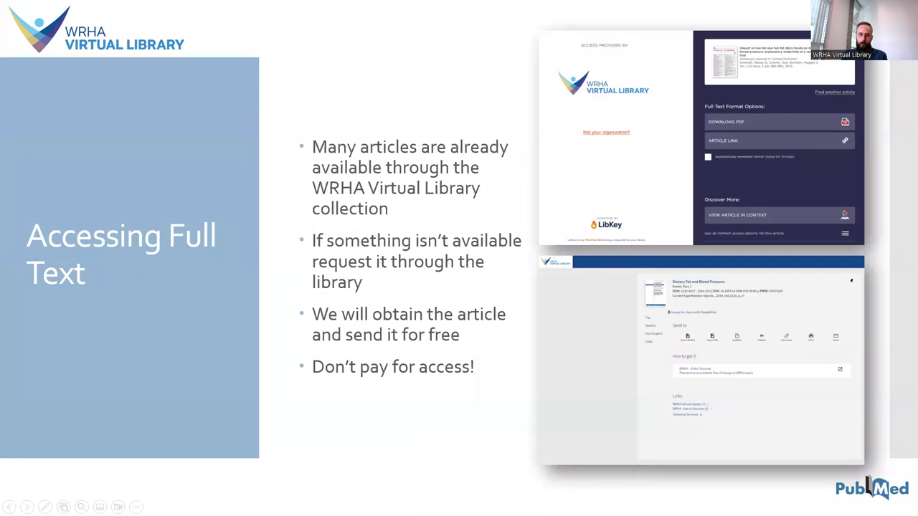
key("alt+Tab")
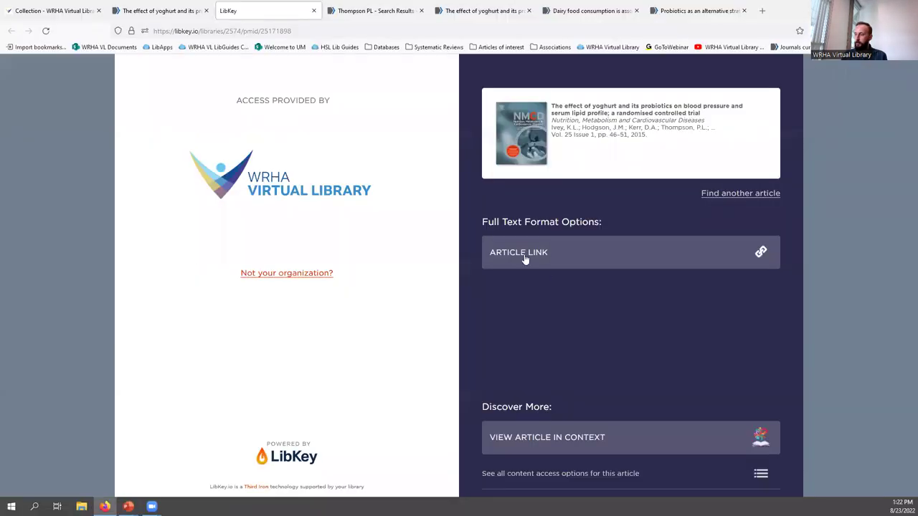
Open the yoghurt trial's full text in ClinicalKey via LibKey, choosing Winnipeg Regional Health Authority.
left_click(124, 10)
left_click(587, 183)
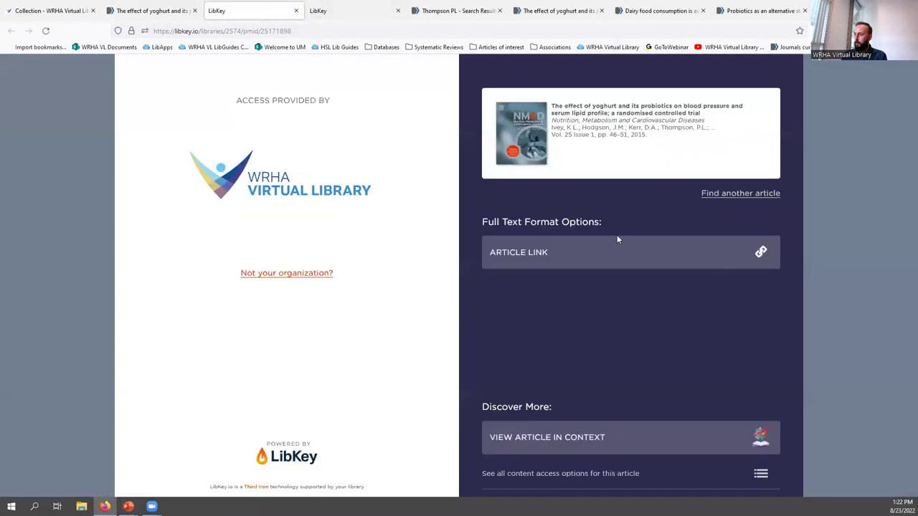
left_click(534, 256)
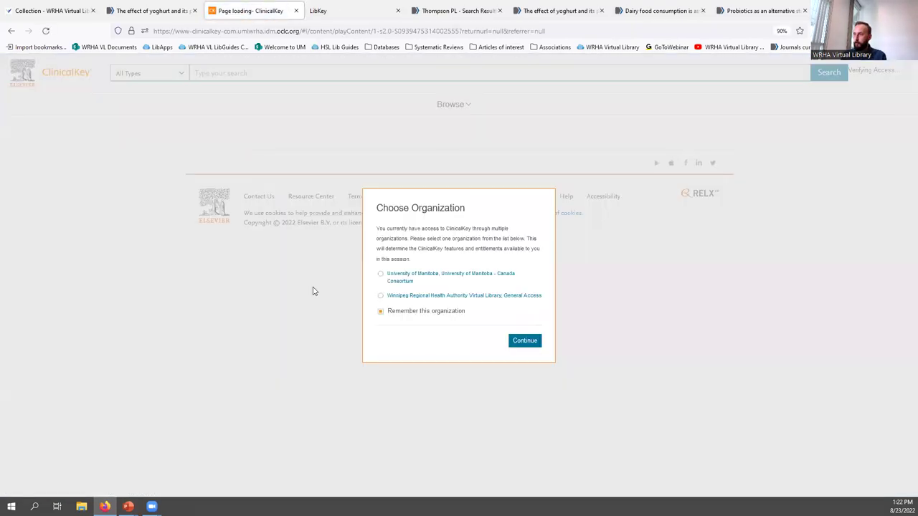
left_click(392, 296)
left_click(527, 341)
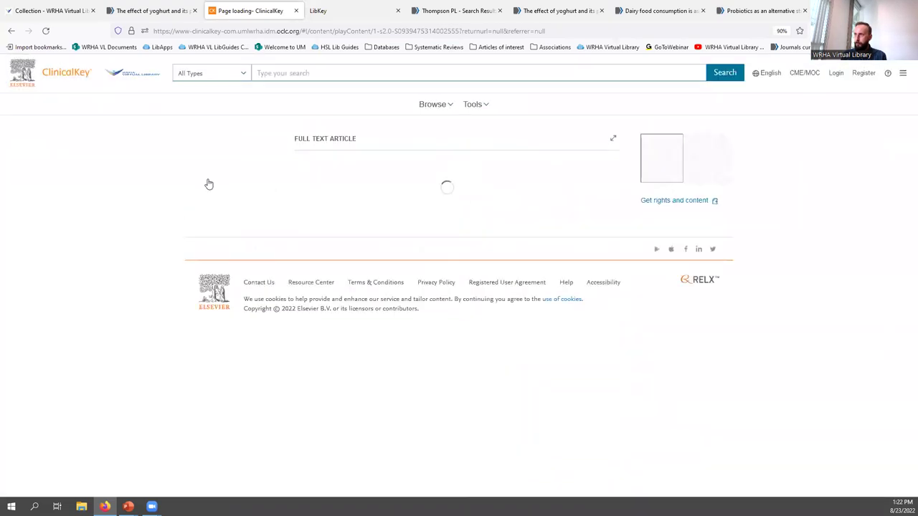
Skim the ClinicalKey article, then go to the Dairy food consumption record.
scroll(396, 324, "down", 5)
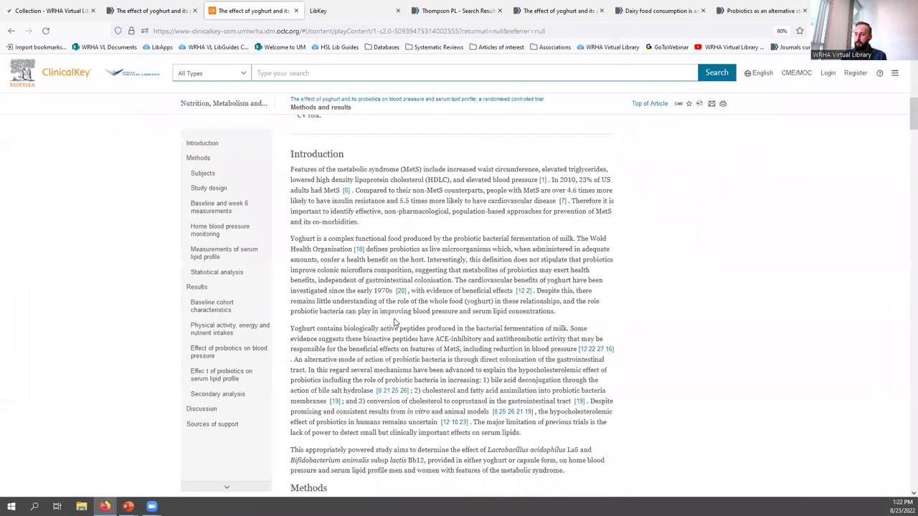
scroll(396, 301, "up", 5)
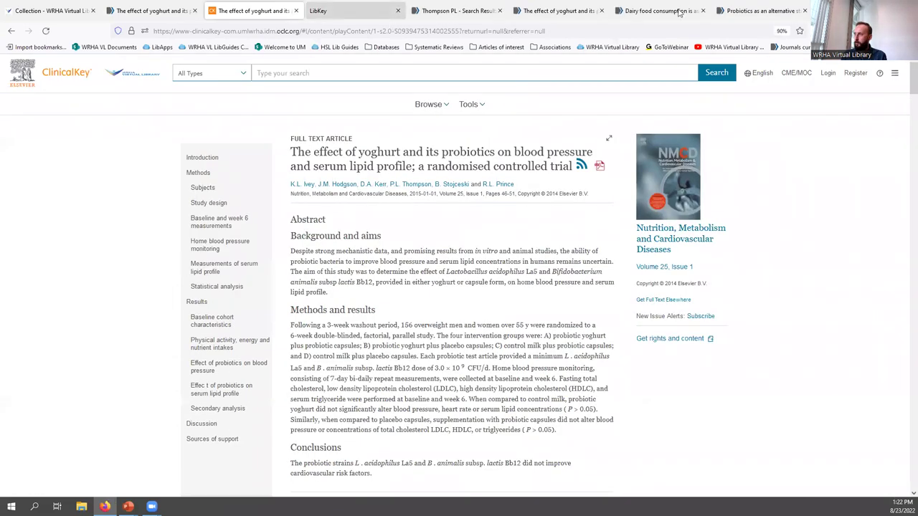
left_click(680, 12)
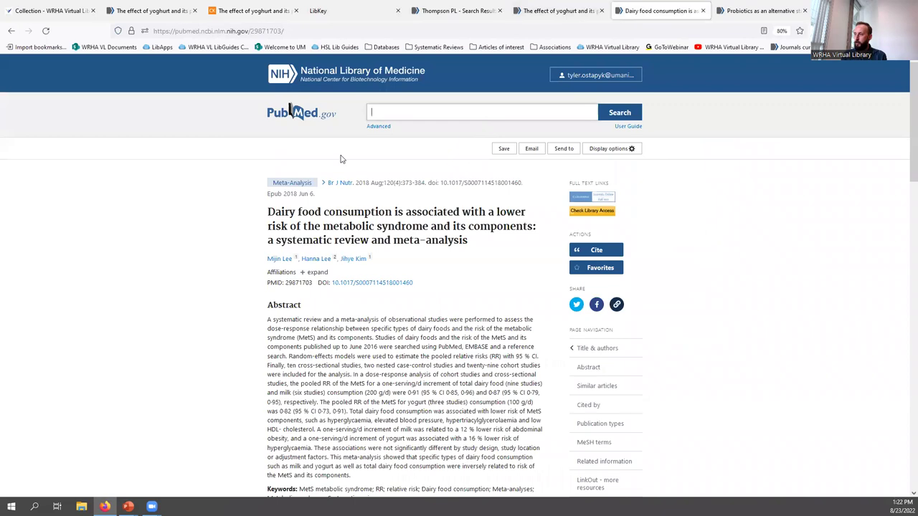
Check library access for the dairy meta-analysis and review Primo's four full-text sources.
left_click(589, 215)
left_click(588, 13)
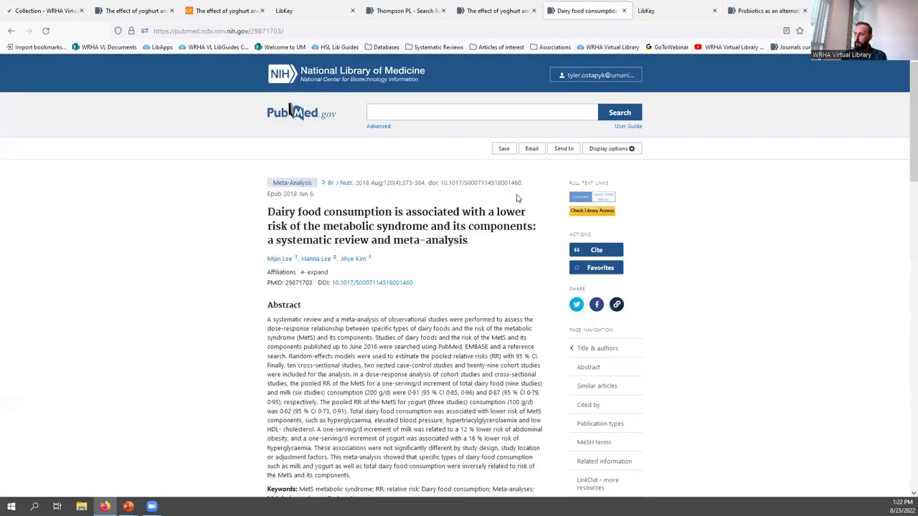
left_click(666, 7)
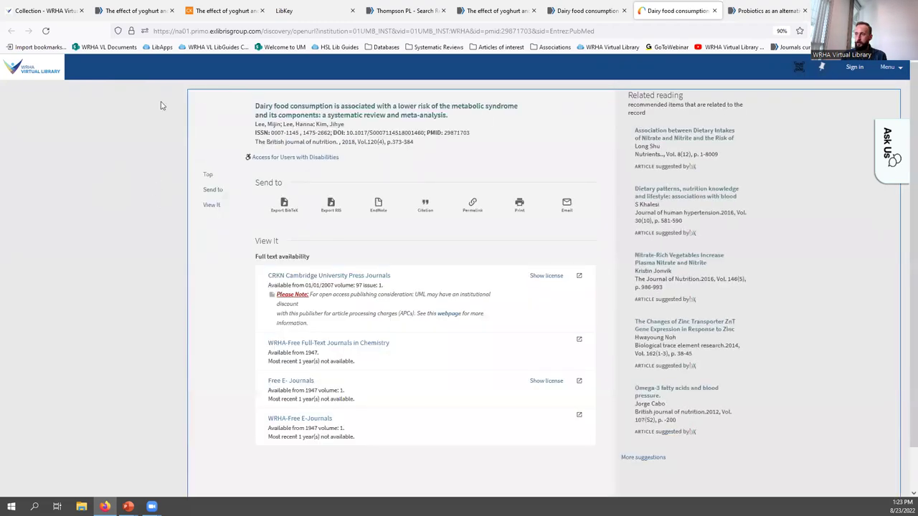
scroll(323, 198, "down", 2)
scroll(297, 203, "up", 1)
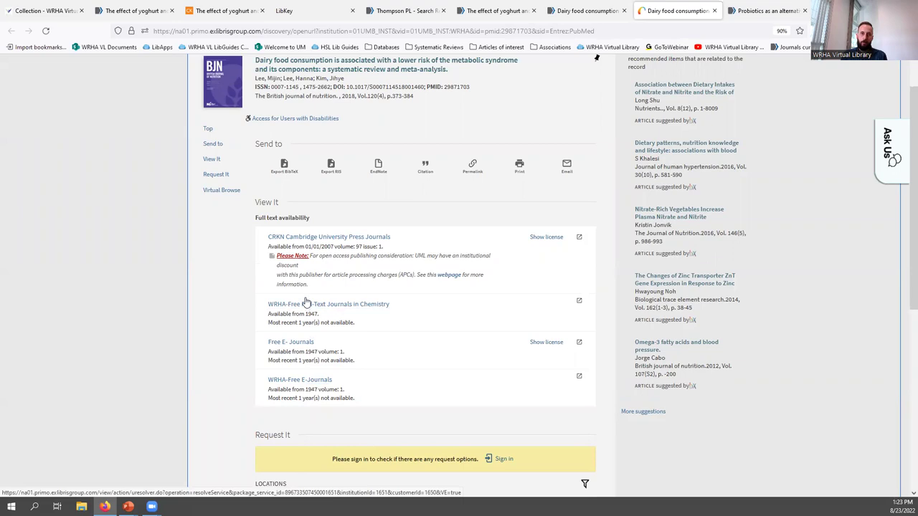
left_click(759, 8)
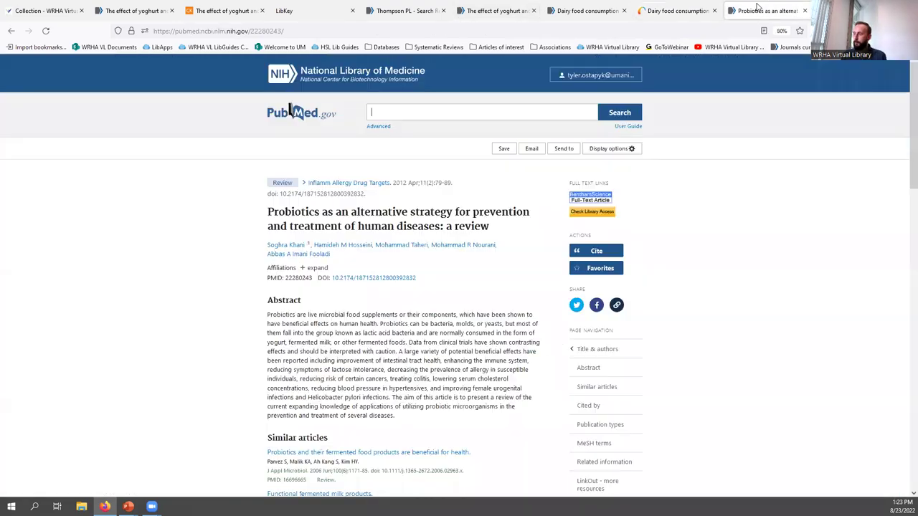
Open the probiotics review's Bentham Science page, note its $65 price, and return to PubMed.
left_click(661, 10)
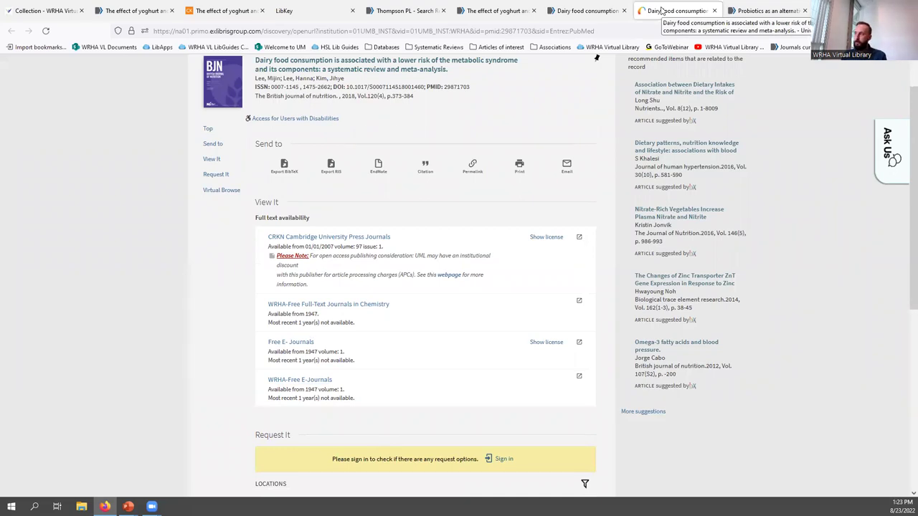
left_click(759, 10)
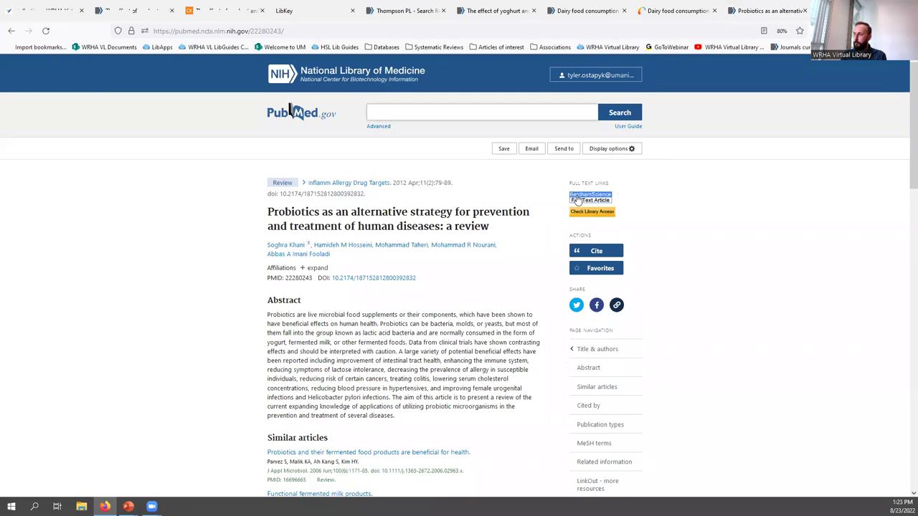
left_click(604, 201)
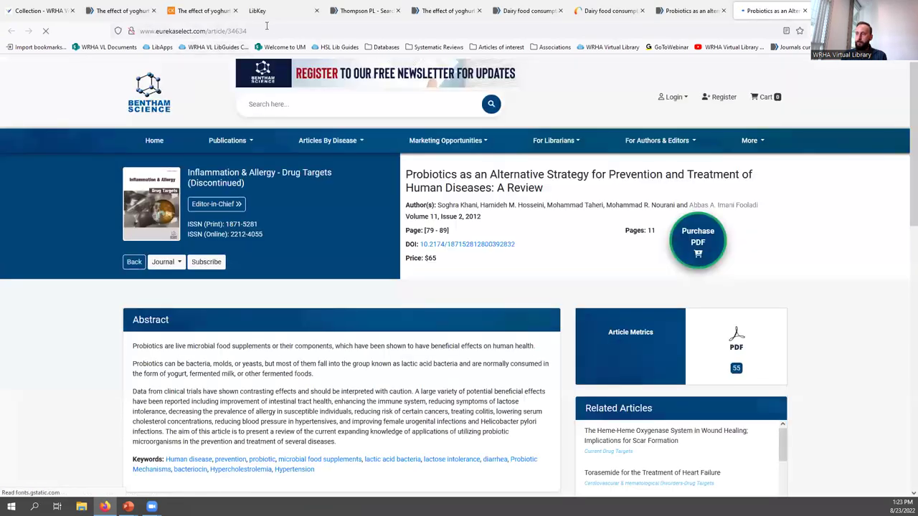
left_click_drag(409, 258, 436, 258)
left_click(441, 261)
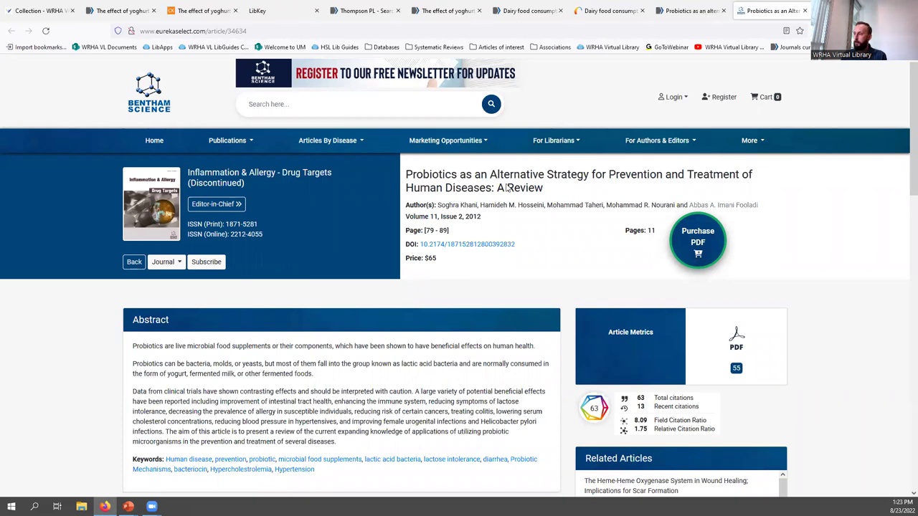
key("ctrl+shift+Tab")
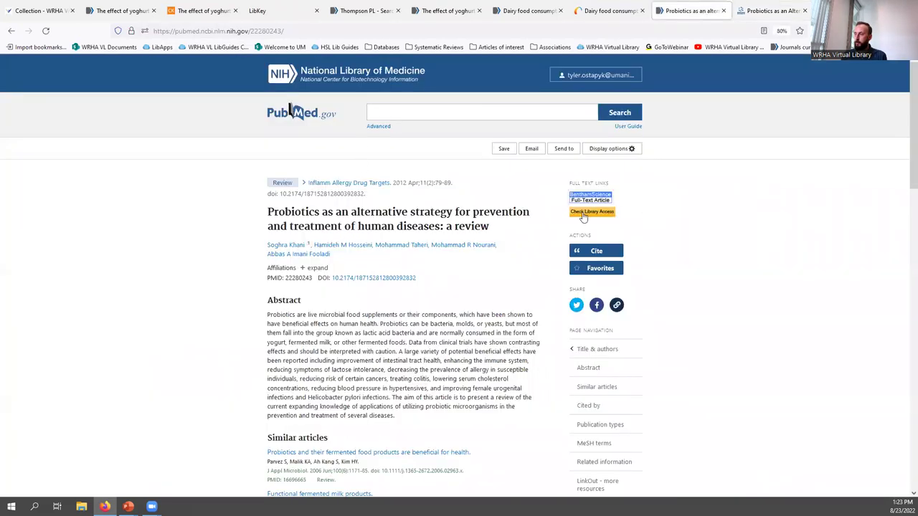
Sign in to WRHA Virtual Library and order the probiotics review via WRHA - Order Sources.
left_click(591, 220)
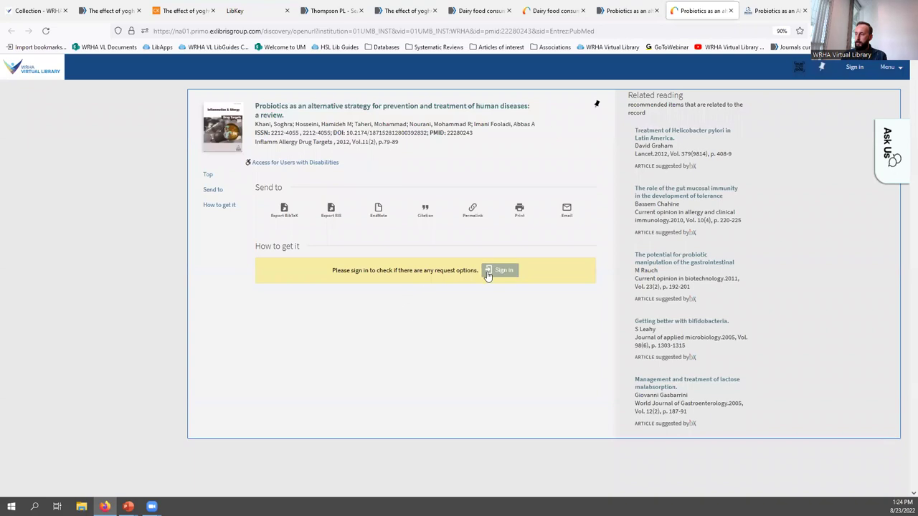
left_click(500, 270)
left_click(439, 274)
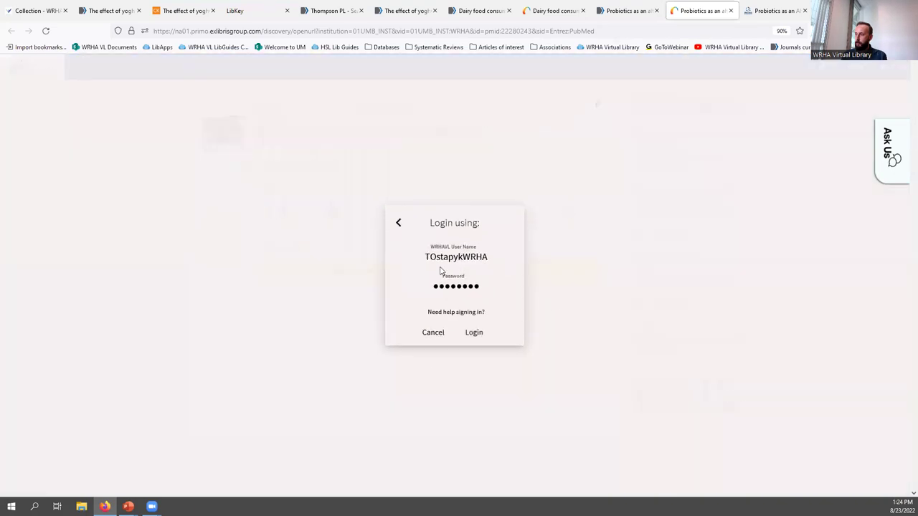
left_click(474, 334)
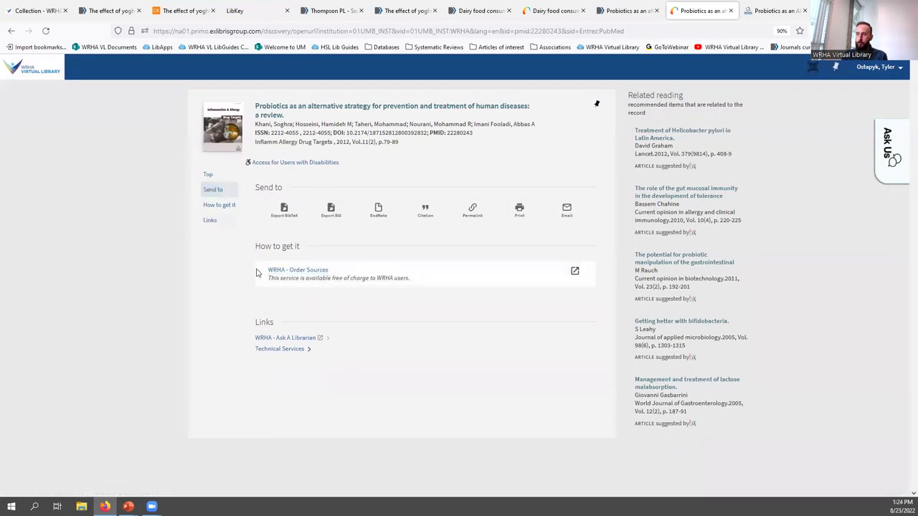
left_click(313, 273)
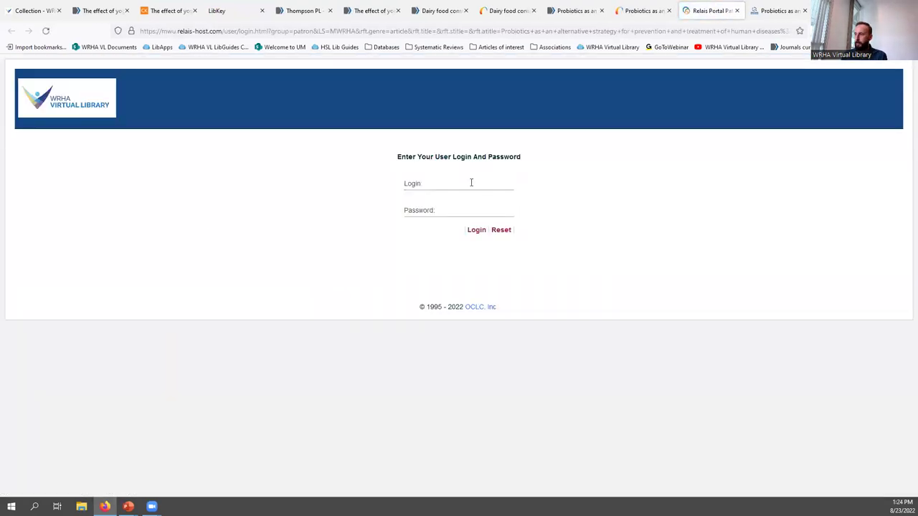
Log in to Relais Portal with the library login name and password and review the prefilled request form.
left_click(471, 182)
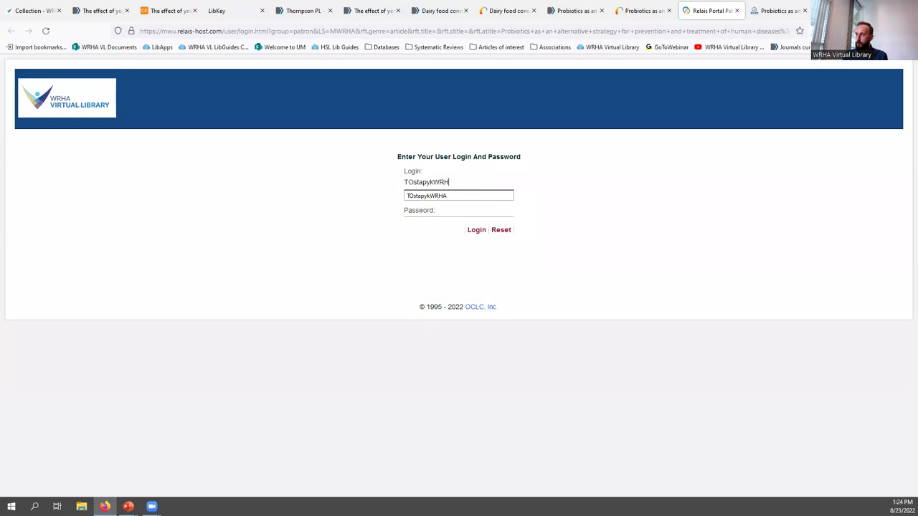
key("Tab")
type("•••••")
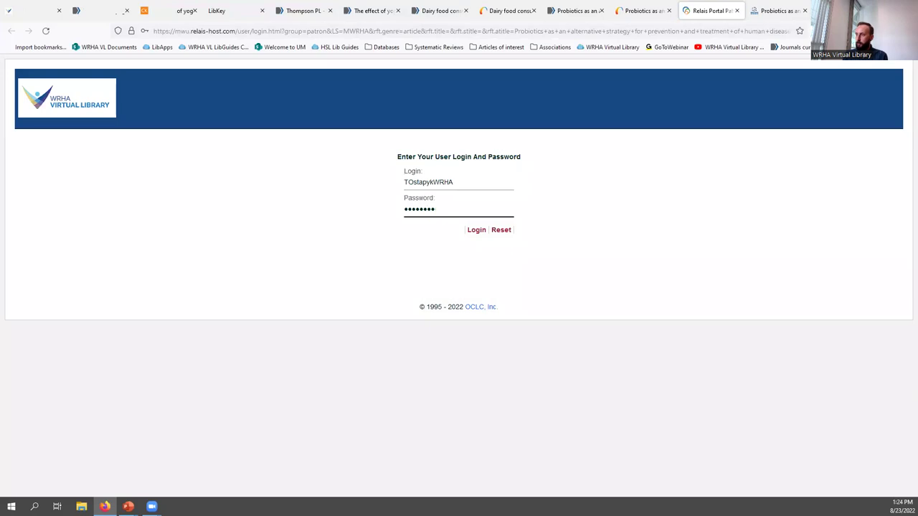
left_click(475, 231)
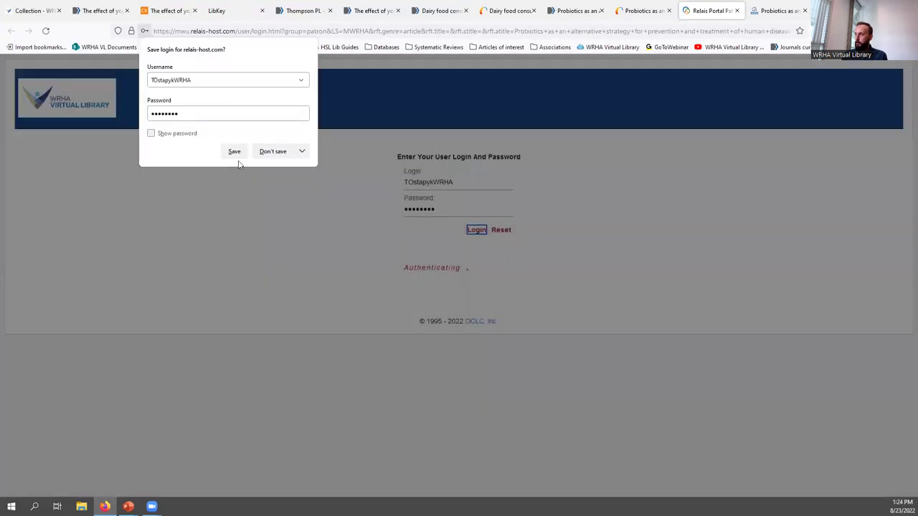
left_click(272, 152)
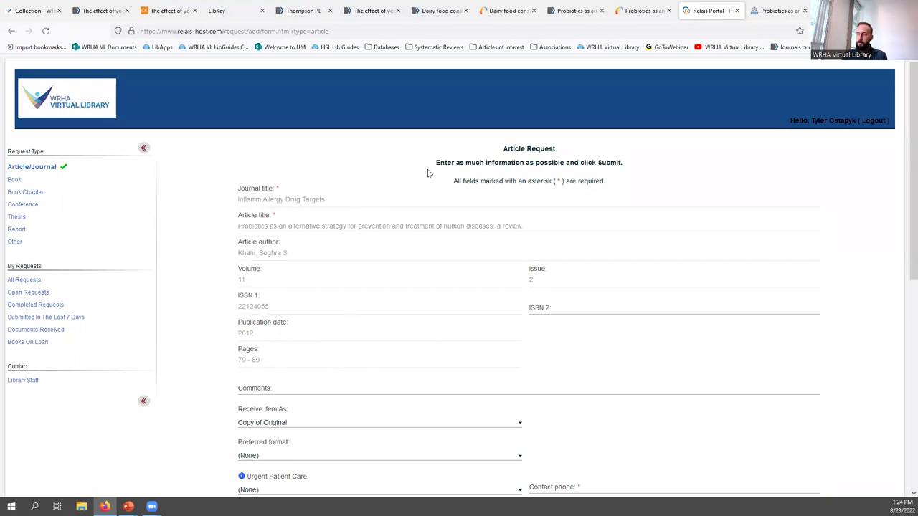
scroll(621, 143, "down", 2)
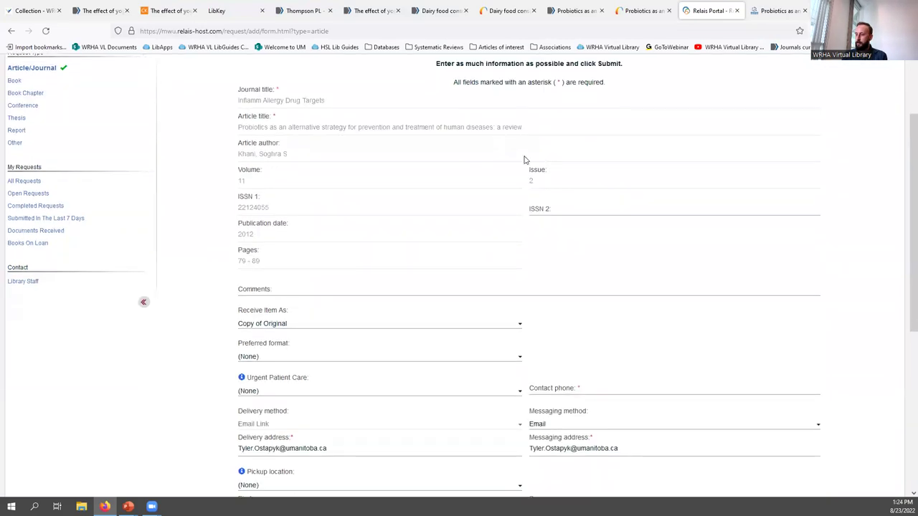
scroll(489, 198, "down", 1)
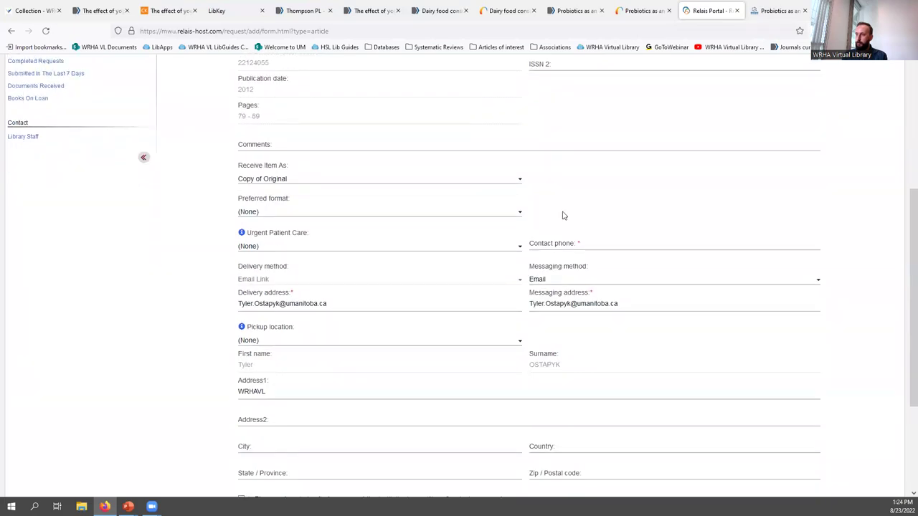
scroll(588, 212, "down", 2)
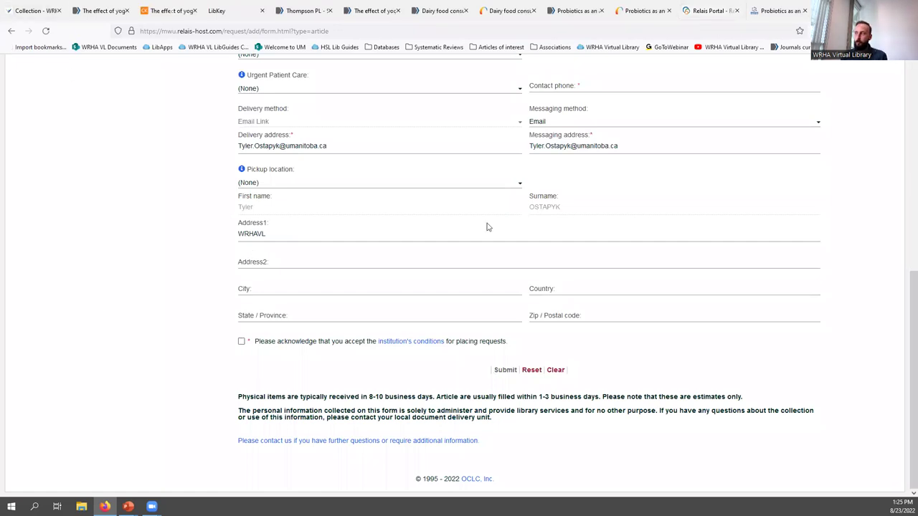
Advance the presentation one slide and return to the yoghurt trial's PubMed record.
left_click(645, 10)
left_click(578, 11)
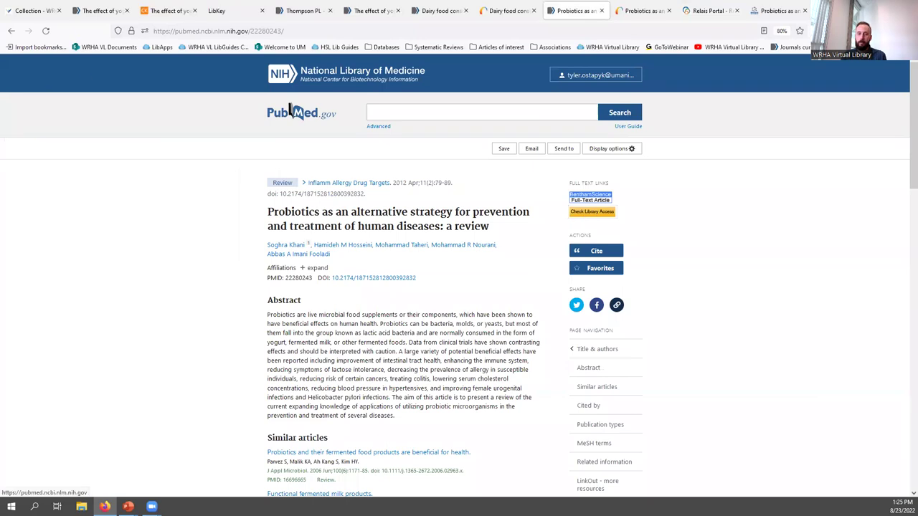
key("alt+Tab")
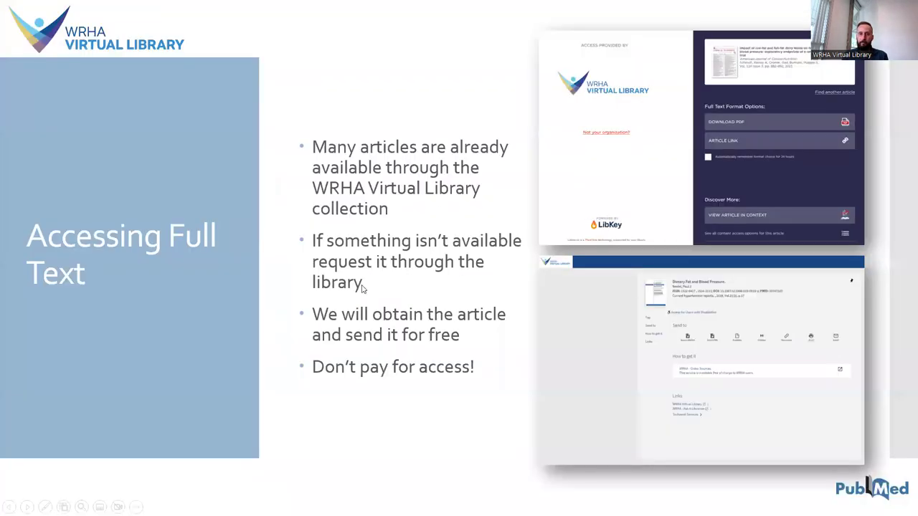
left_click(363, 288)
key("alt+Tab")
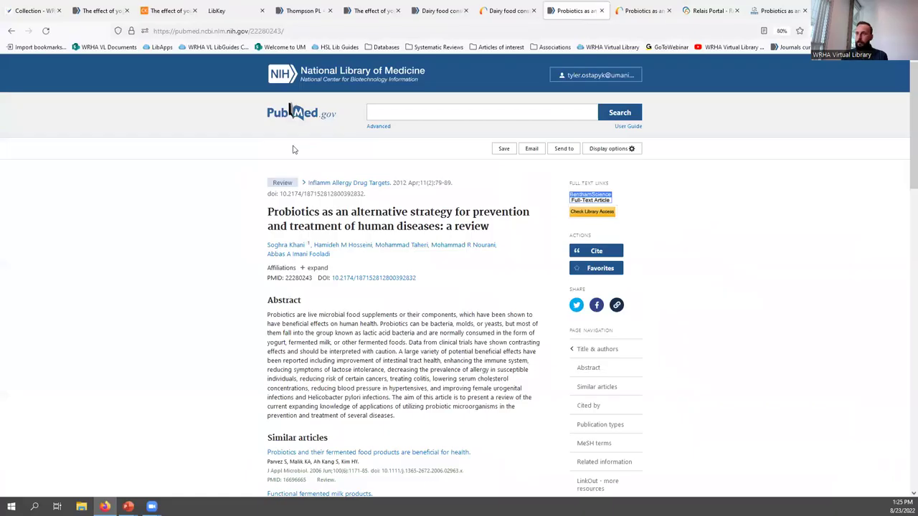
left_click(99, 10)
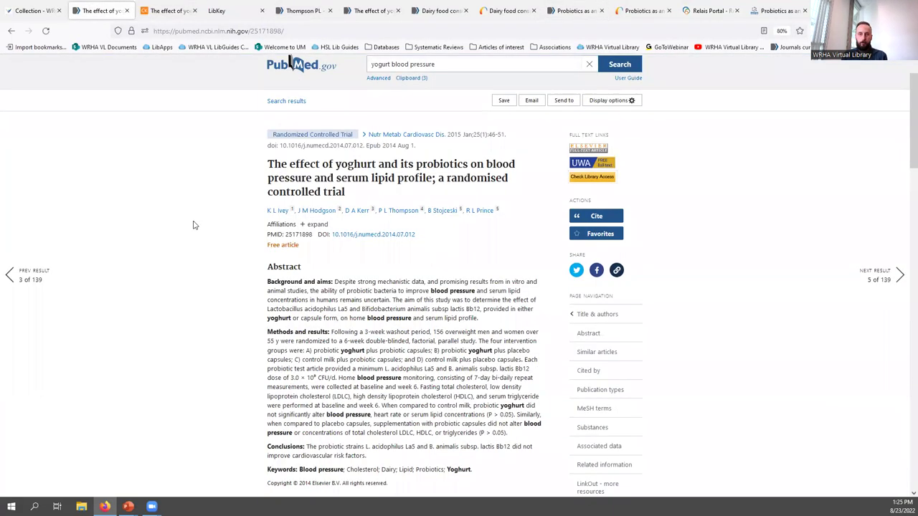
scroll(202, 200, "down", 3)
scroll(189, 207, "down", 5)
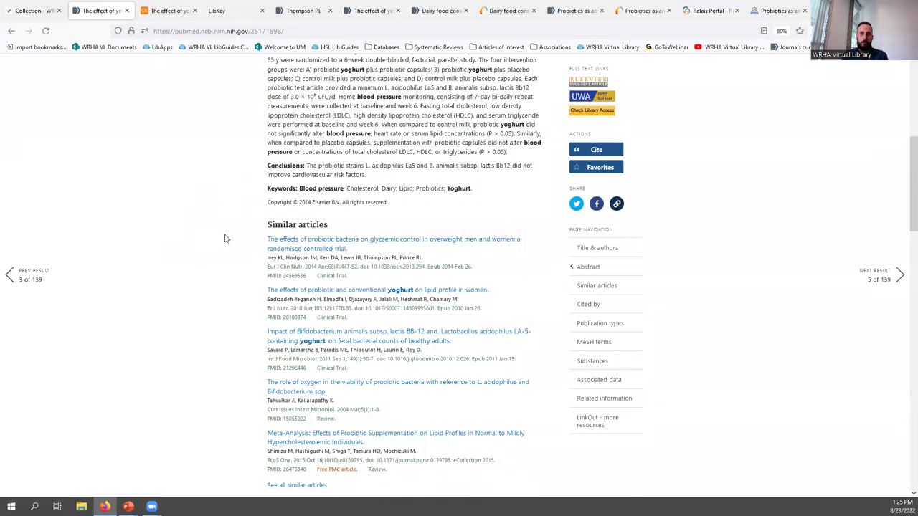
scroll(201, 240, "down", 1)
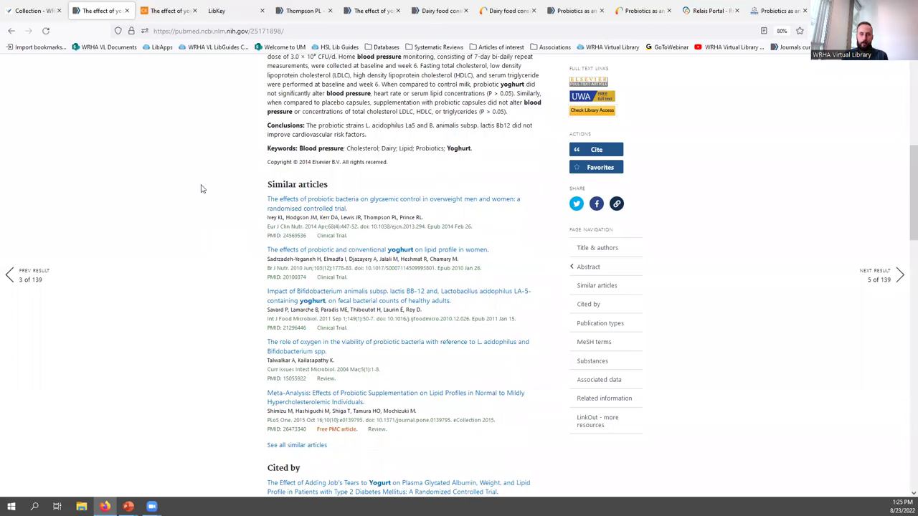
scroll(186, 224, "down", 1)
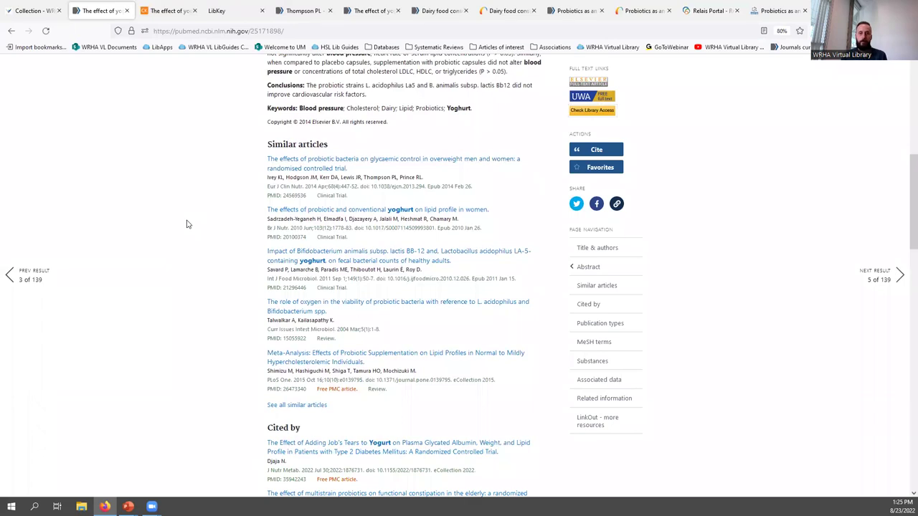
scroll(133, 232, "down", 2)
scroll(133, 231, "down", 6)
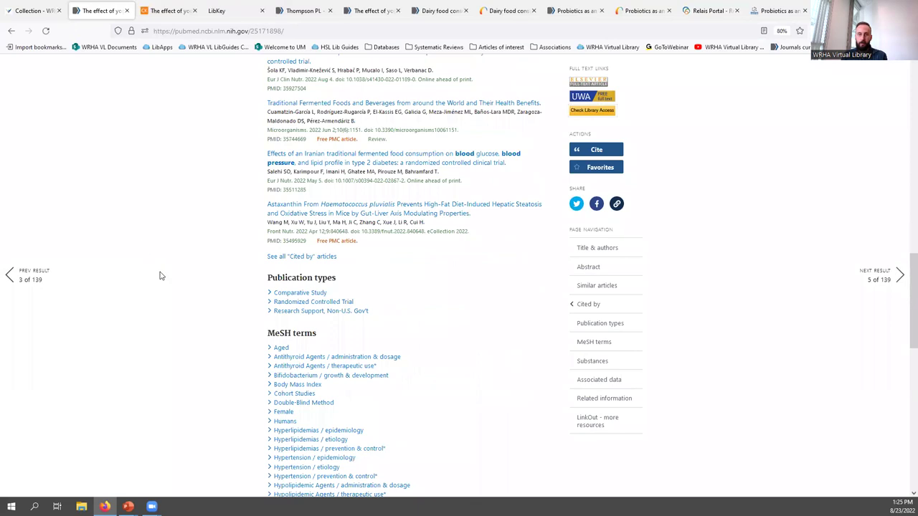
scroll(166, 267, "down", 4)
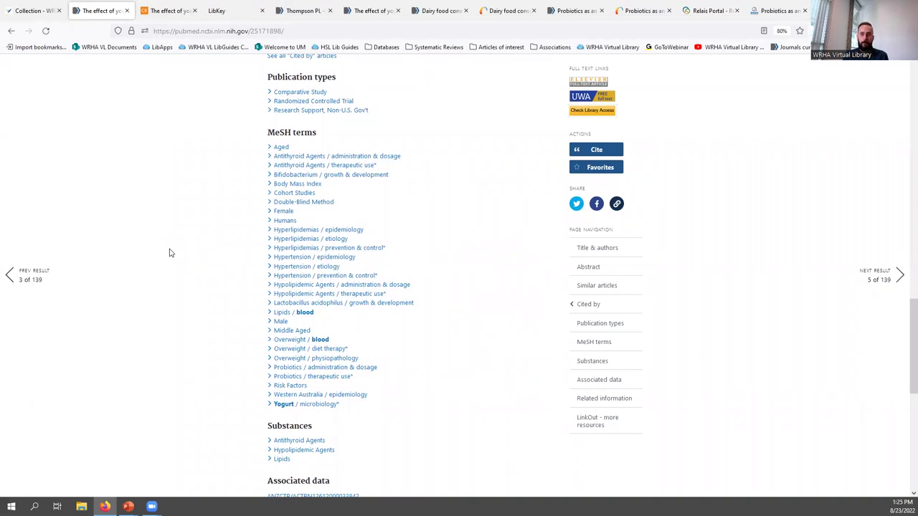
left_click_drag(378, 167, 374, 168)
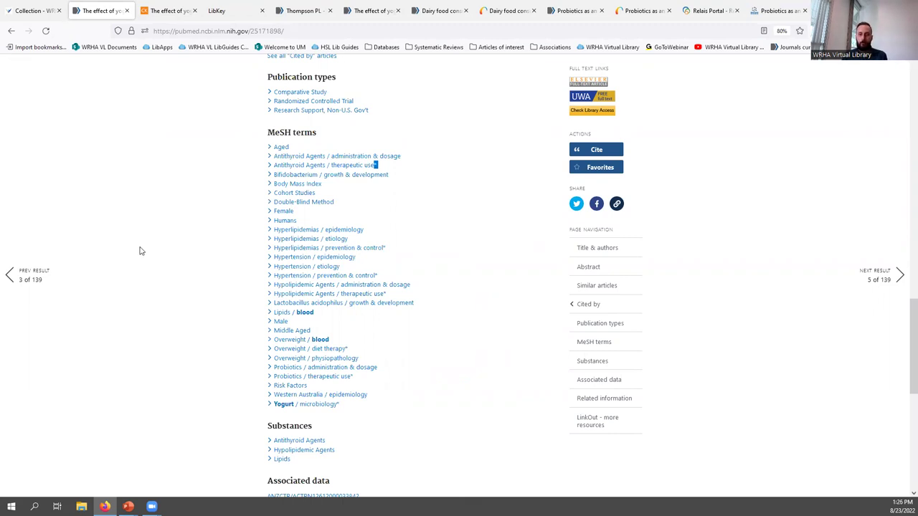
scroll(139, 251, "down", 4)
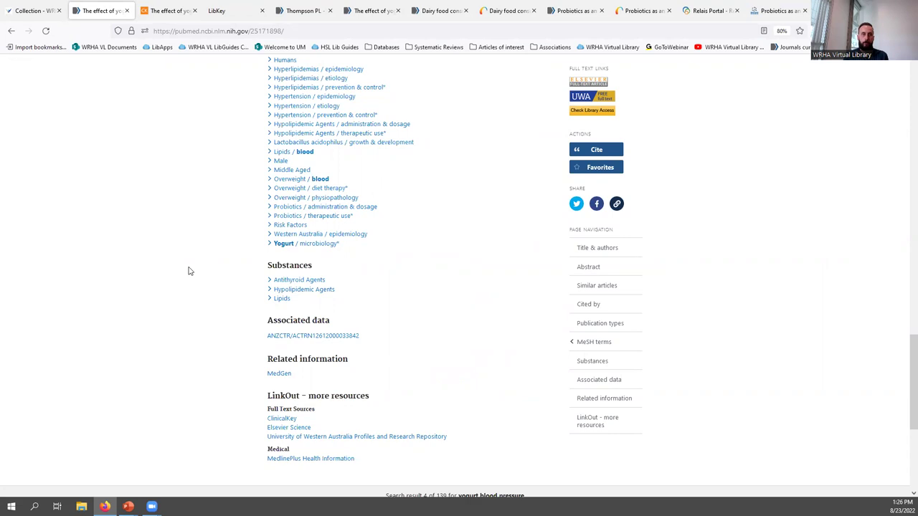
scroll(137, 238, "up", 3)
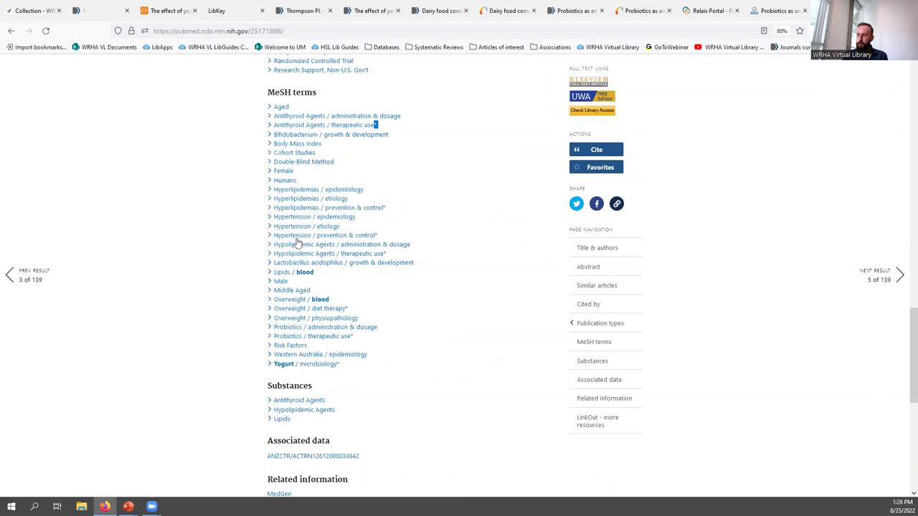
Look up Hypertension / prevention & control in MeSH and open the Hypertension record.
left_click(271, 238)
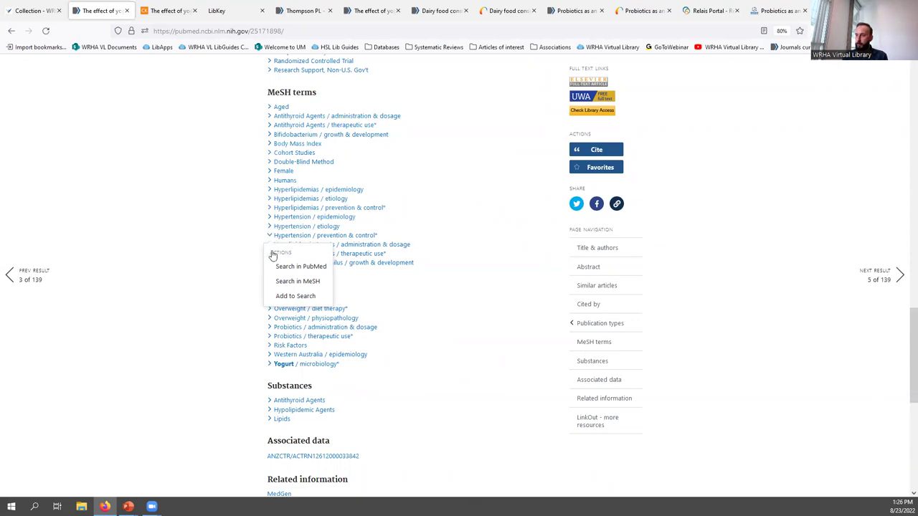
left_click(284, 282)
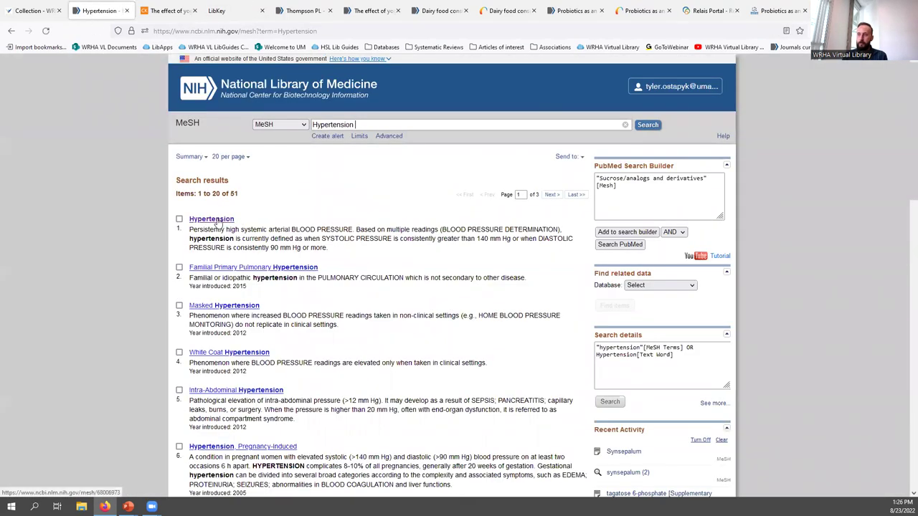
left_click(216, 220)
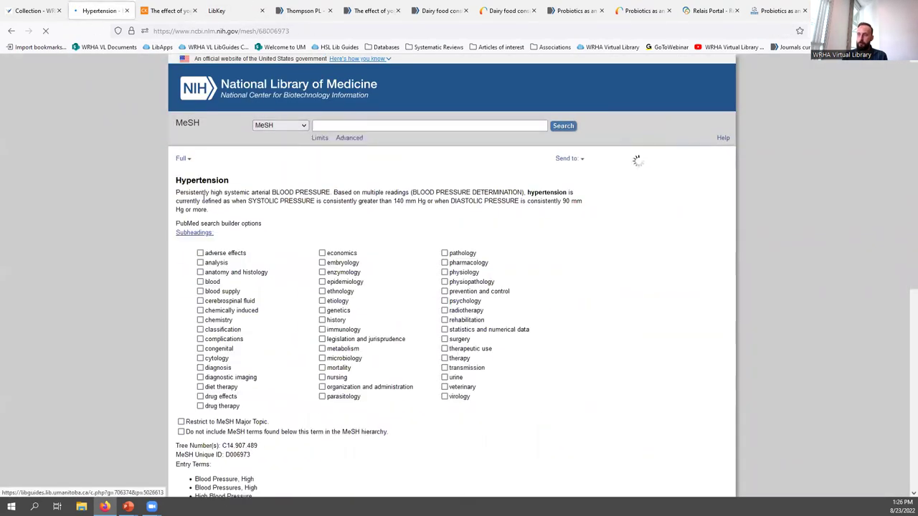
key("alt+Tab")
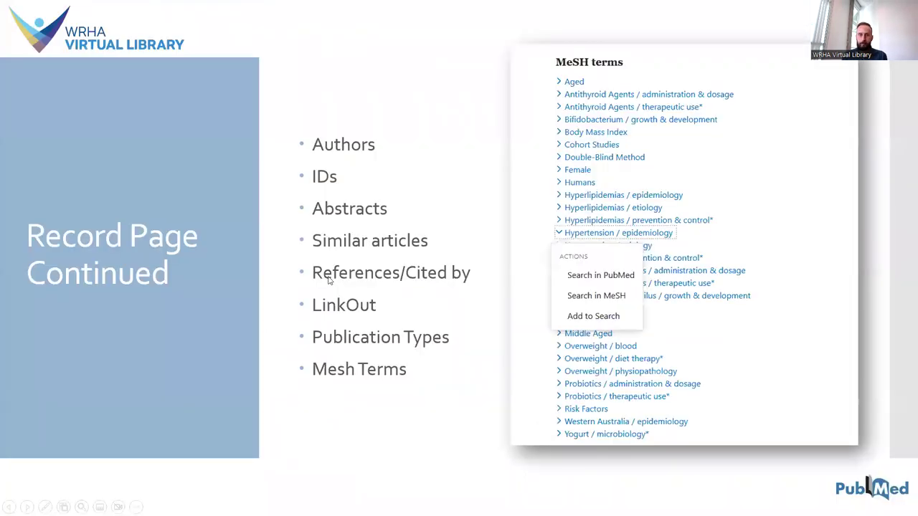
key("Right")
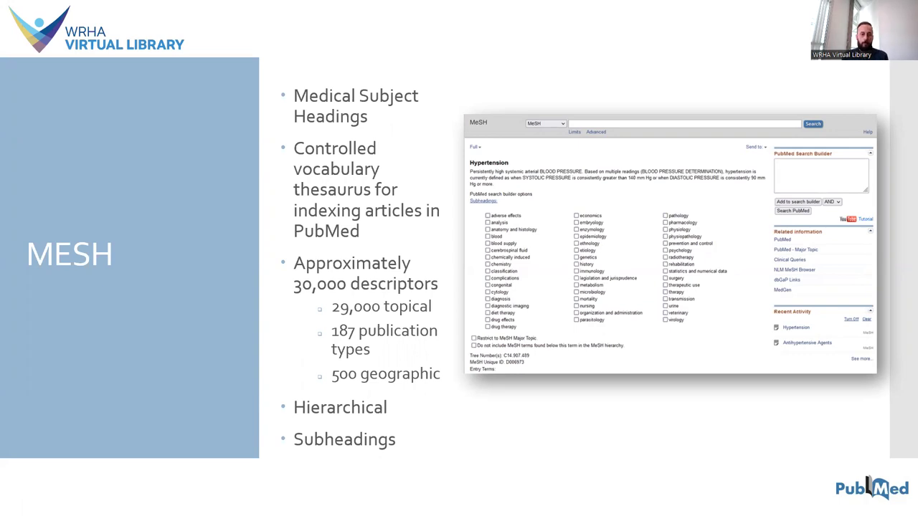
key("alt+Tab")
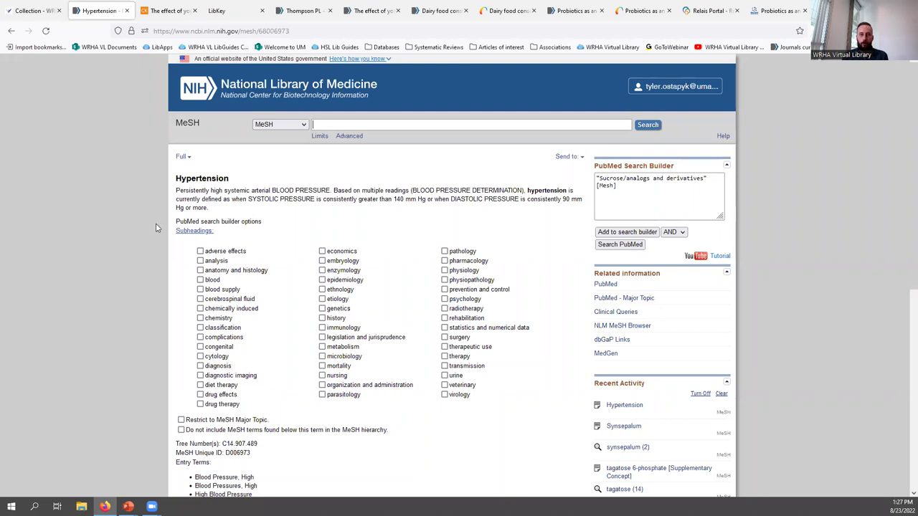
Review Hypertension's entry terms, including Blood Pressures.
scroll(193, 221, "down", 1)
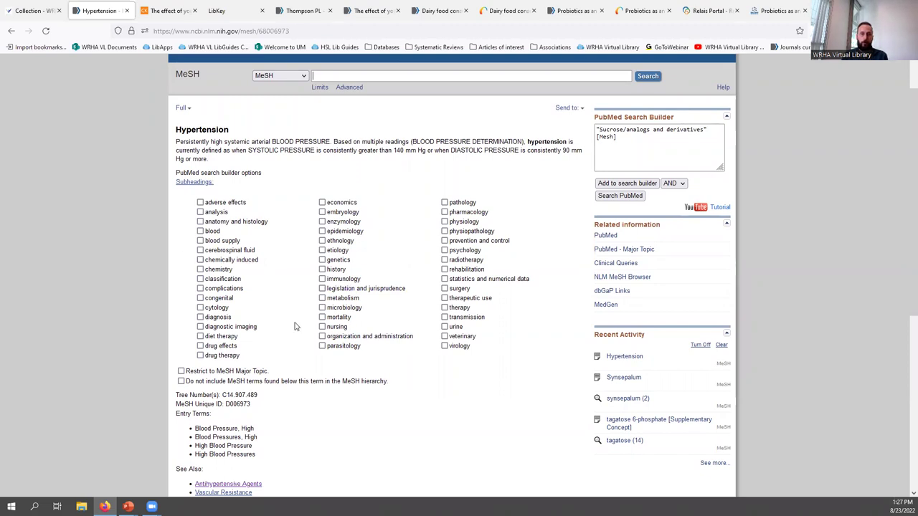
scroll(267, 230, "down", 3)
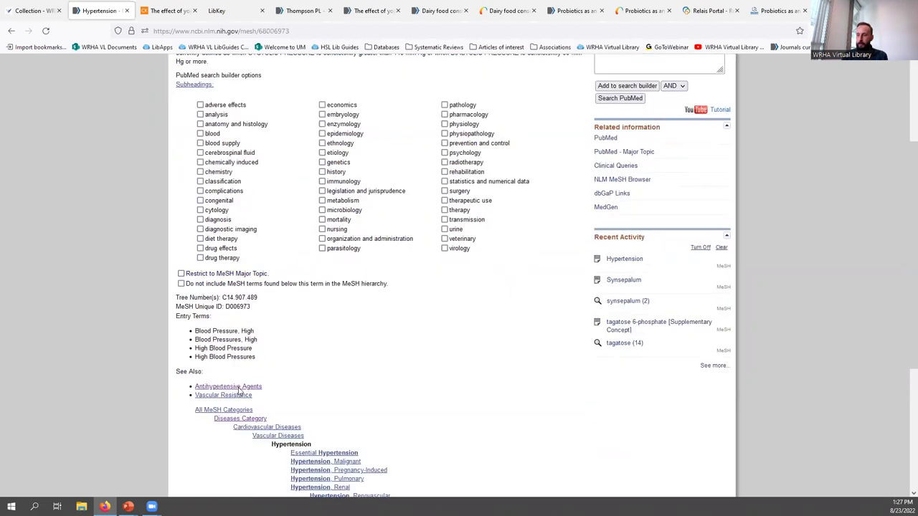
left_click_drag(262, 365, 217, 340)
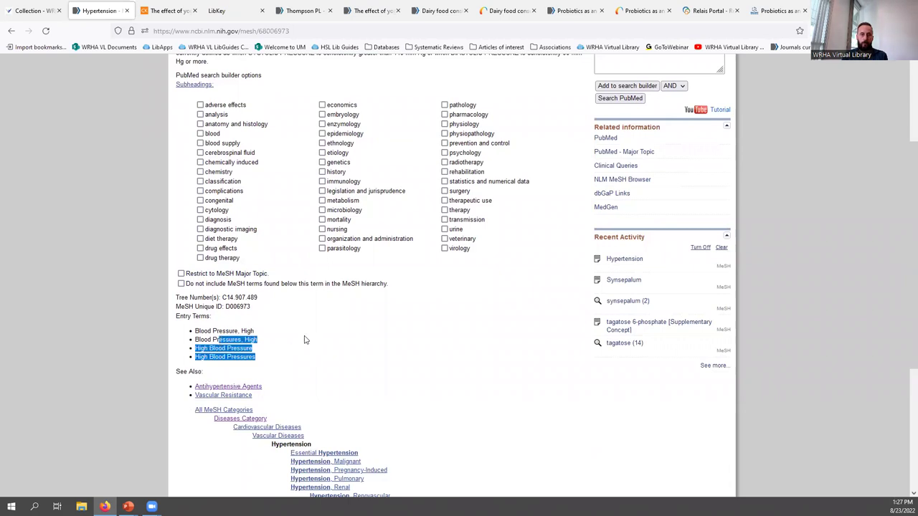
left_click(241, 340)
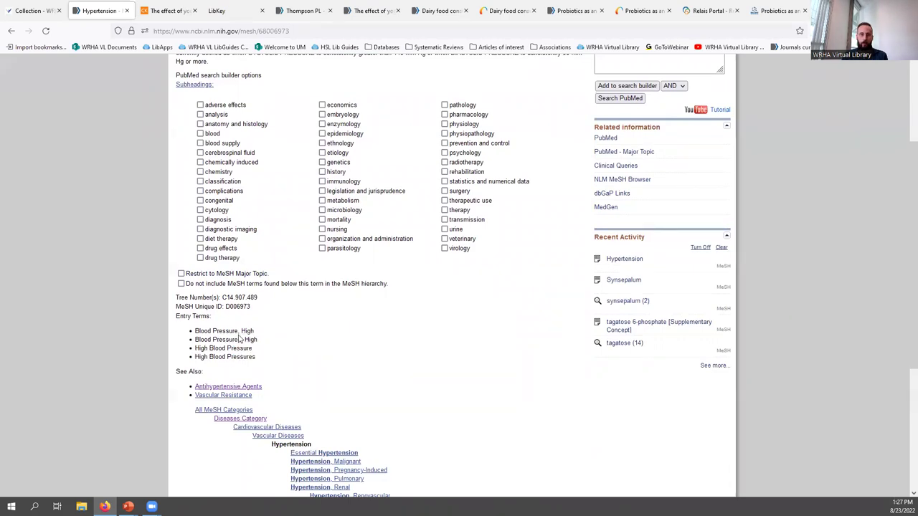
scroll(241, 340, "up", 4)
scroll(244, 345, "down", 4)
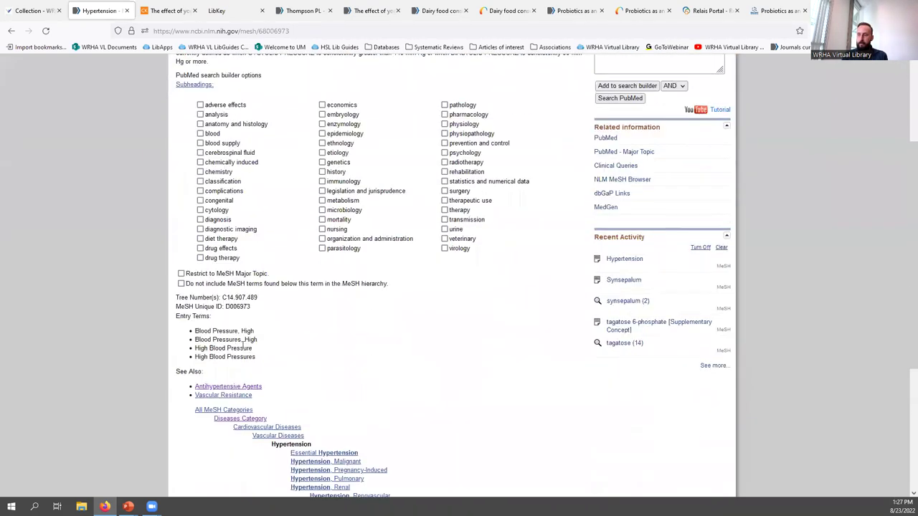
left_click_drag(256, 357, 208, 356)
scroll(315, 296, "down", 4)
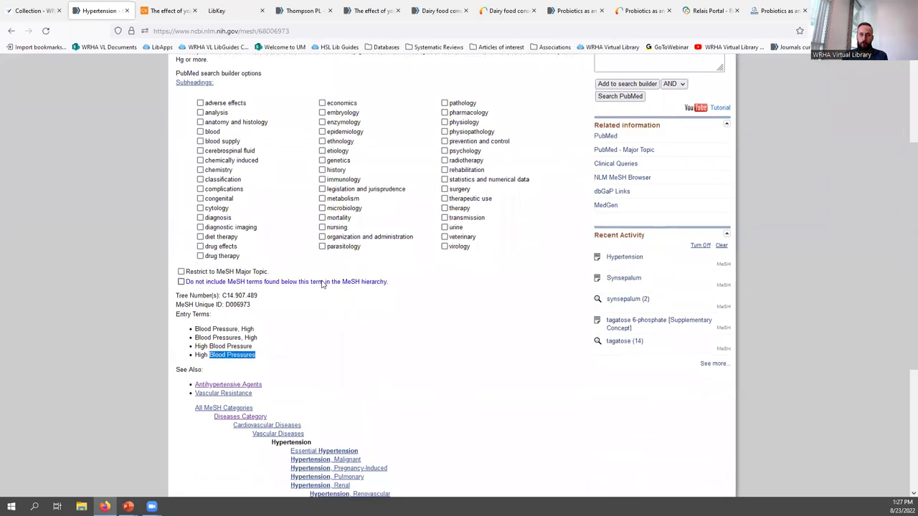
left_click(463, 297)
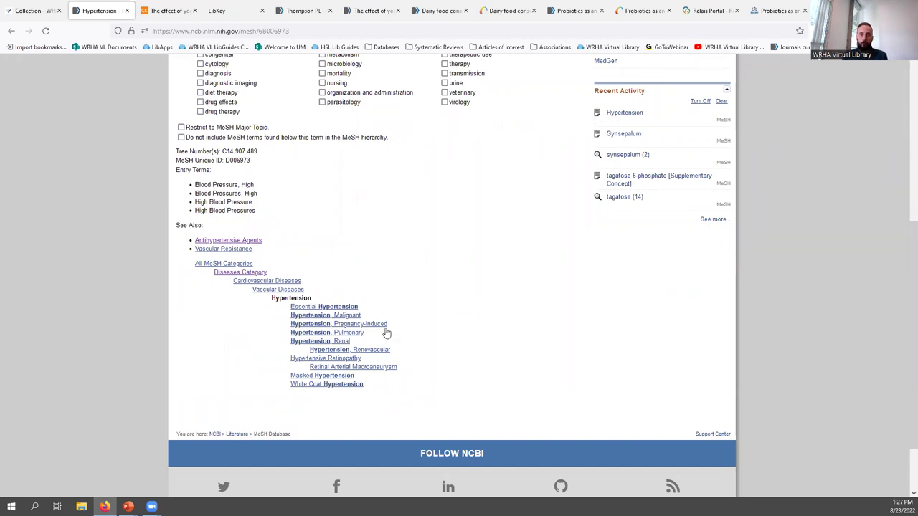
Review the MeSH tree's narrower terms under Hypertension, from Essential Hypertension down.
left_click_drag(383, 393, 310, 297)
left_click(310, 298)
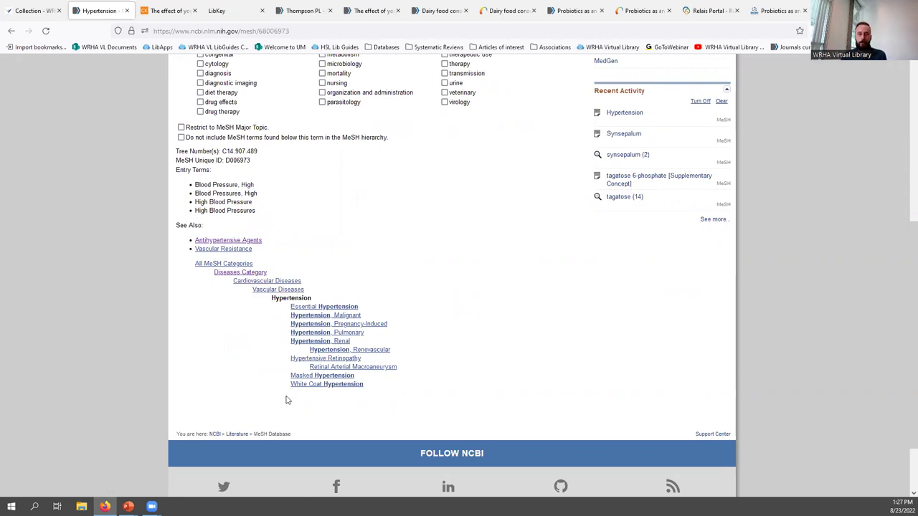
left_click_drag(387, 390, 248, 327)
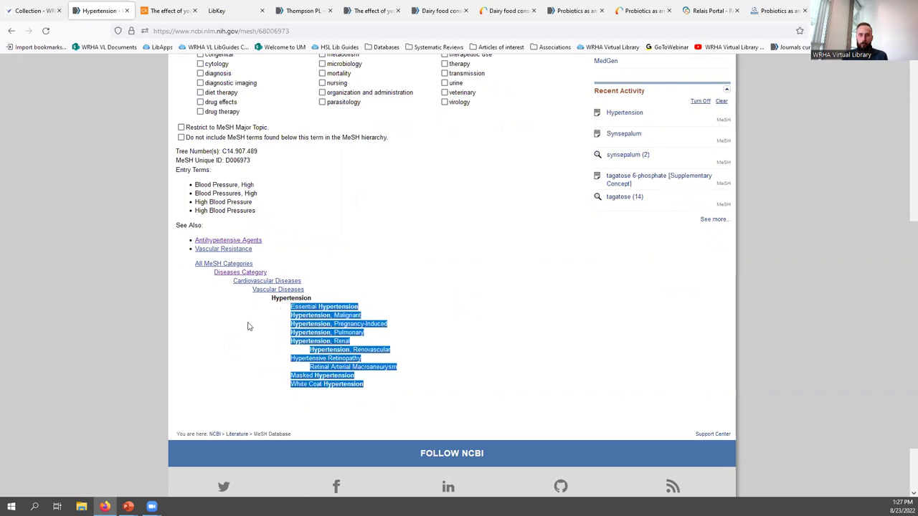
left_click_drag(313, 304, 258, 299)
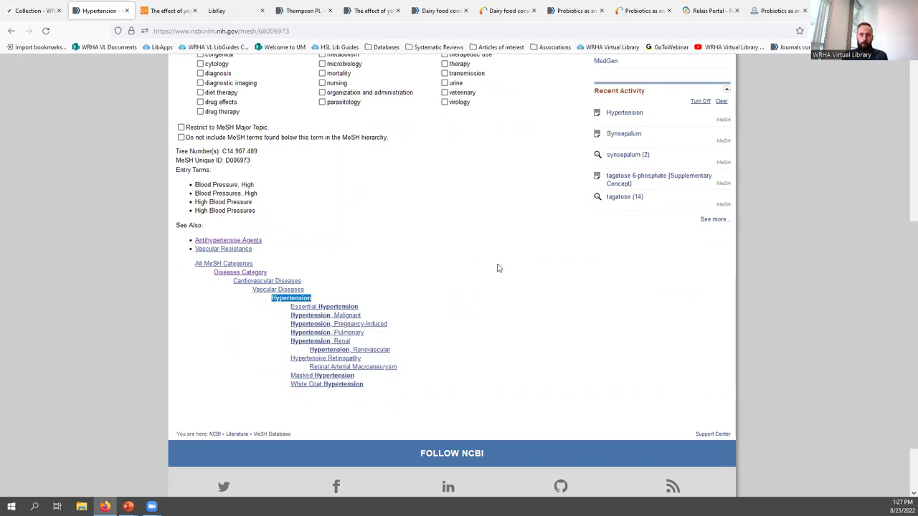
left_click(446, 257)
scroll(260, 217, "up", 1)
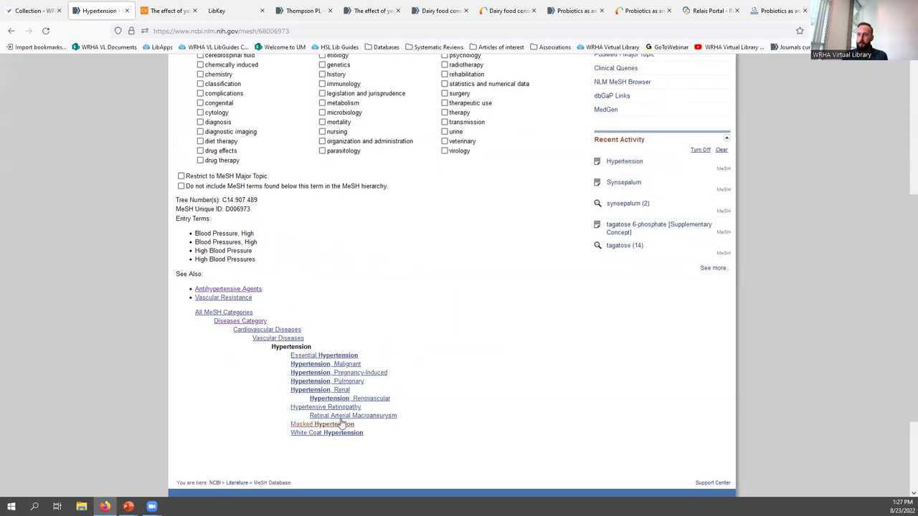
left_click_drag(313, 347, 264, 349)
left_click(273, 222)
Toggle 'Do not include MeSH terms found below' off again and add Hypertension to the search builder.
left_click(182, 186)
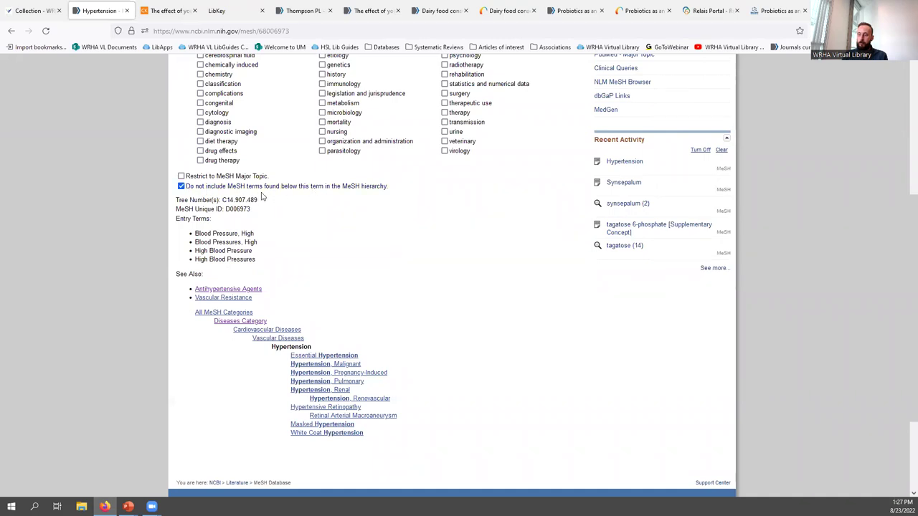
scroll(273, 215, "up", 3)
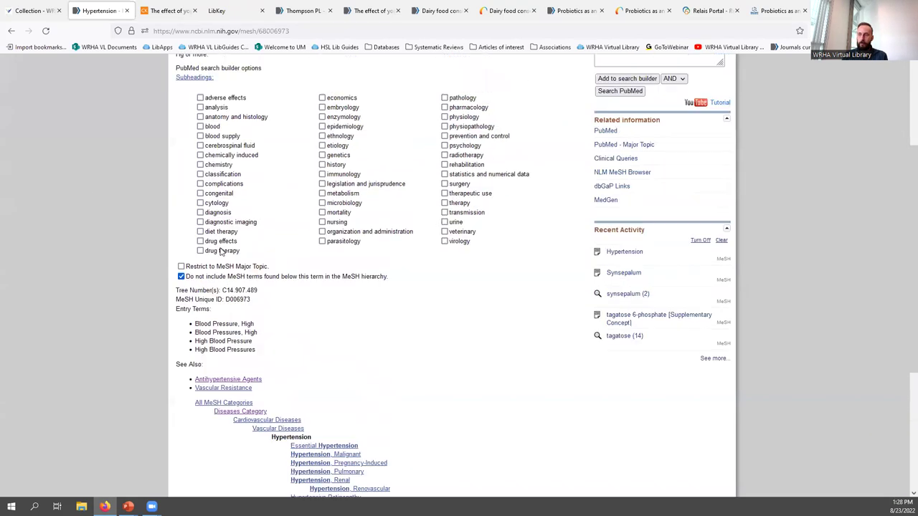
left_click(181, 283)
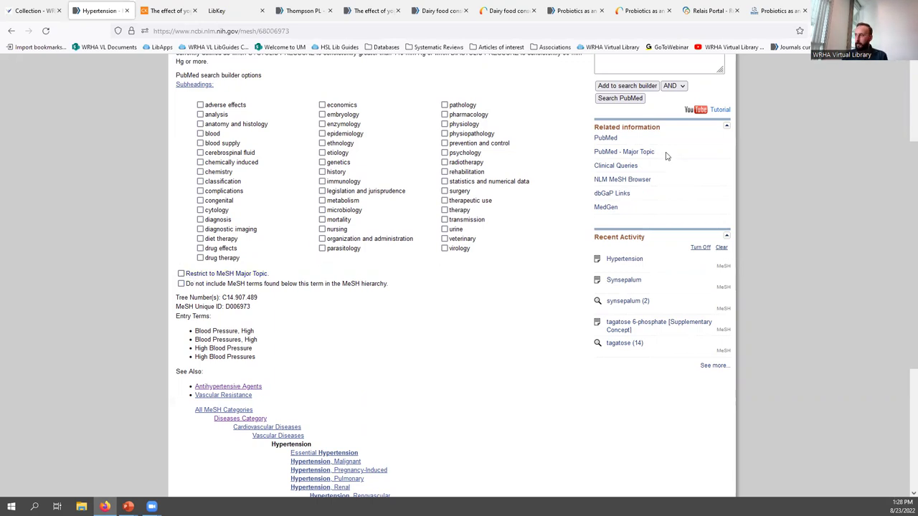
scroll(506, 213, "up", 2)
left_click(626, 231)
left_click_drag(611, 219, 570, 169)
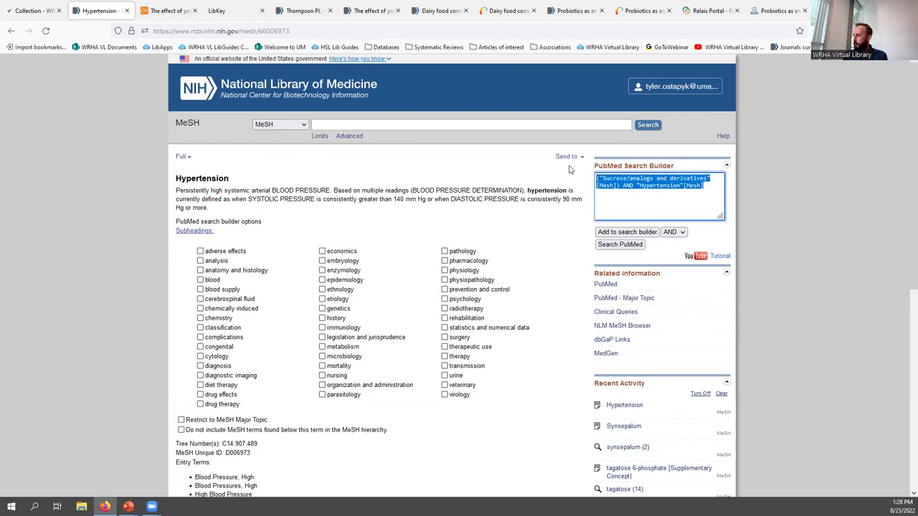
Replace the builder query with only "Hypertension"[Mesh] and search PubMed, getting 309,160 results.
key("BackSpace")
left_click(634, 235)
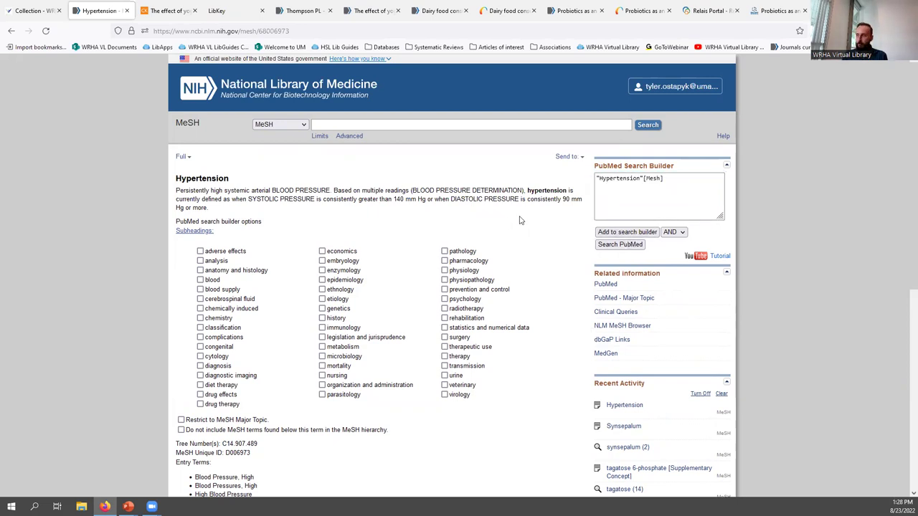
left_click(609, 245)
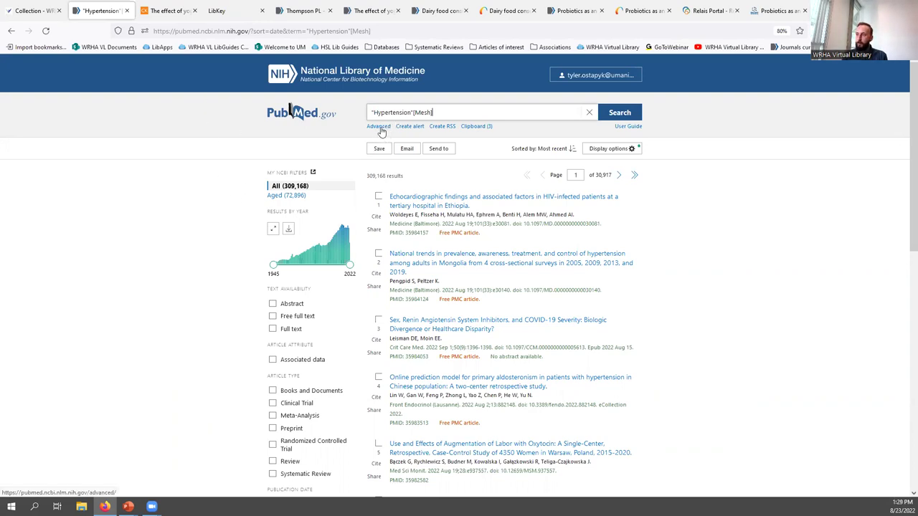
Go from the PubMed home page to Advanced Search, then show the Advanced searching slide.
left_click(278, 116)
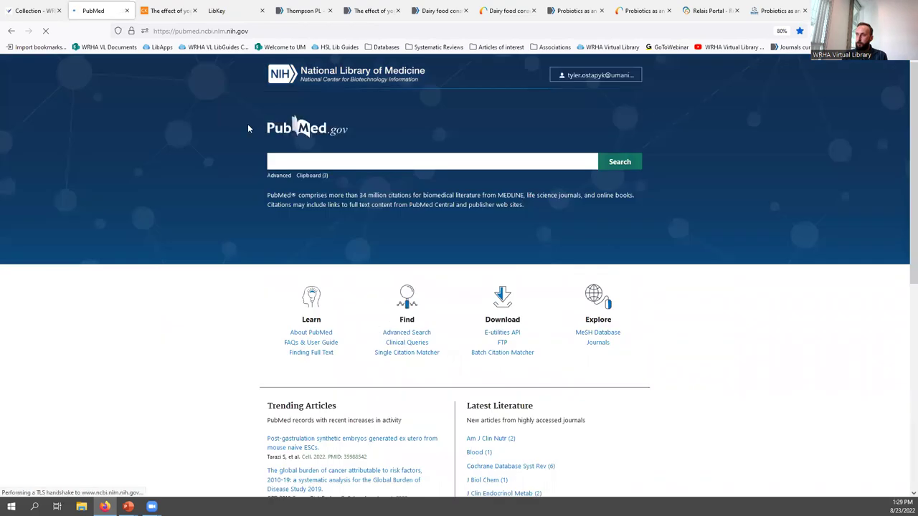
left_click(279, 178)
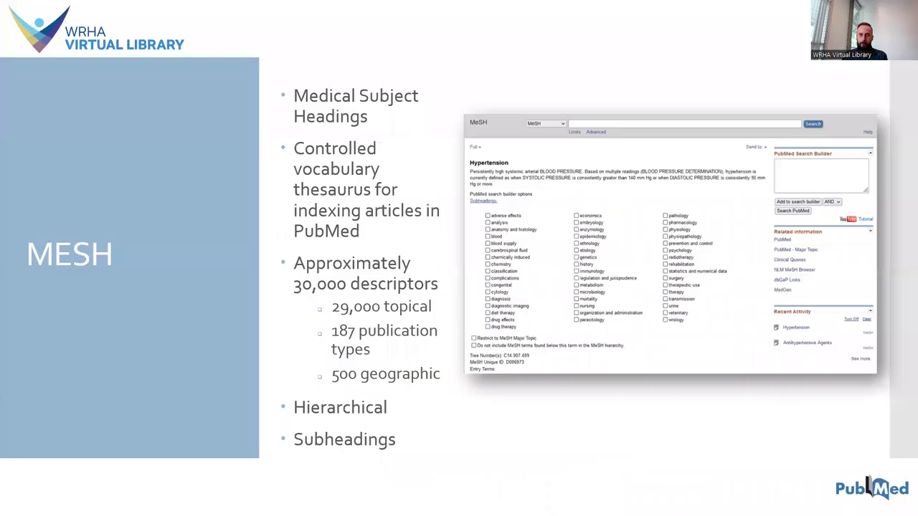
left_click(242, 301)
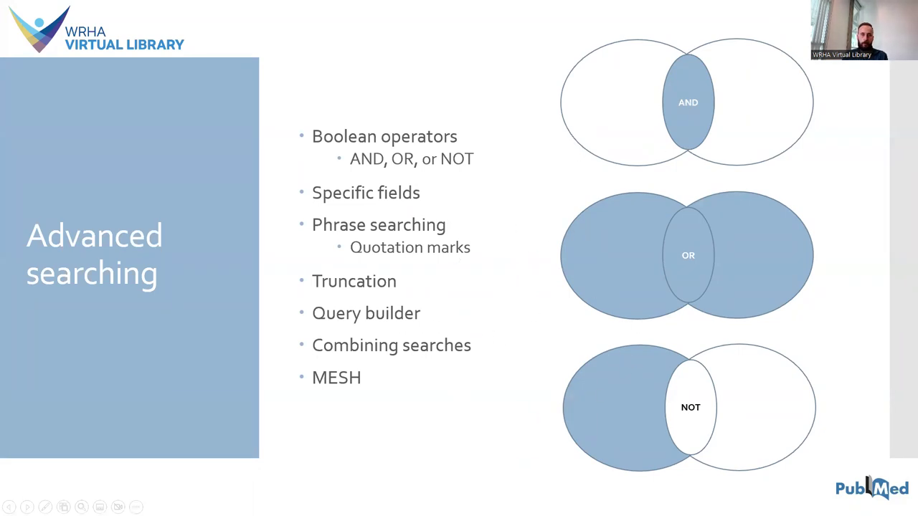
Switch from the slideshow back to the browser's Advanced Search Builder.
key("alt+Tab")
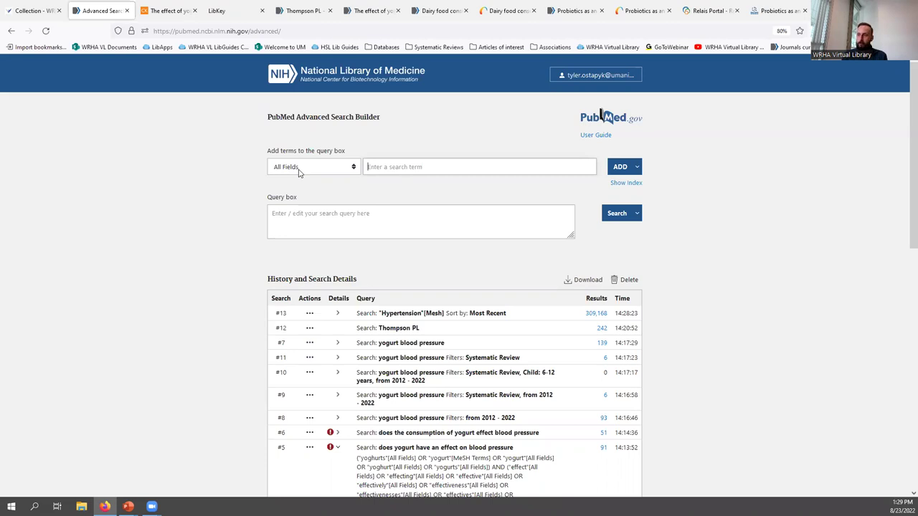
Add blood pressure as a Title-field term in the builder.
left_click(300, 170)
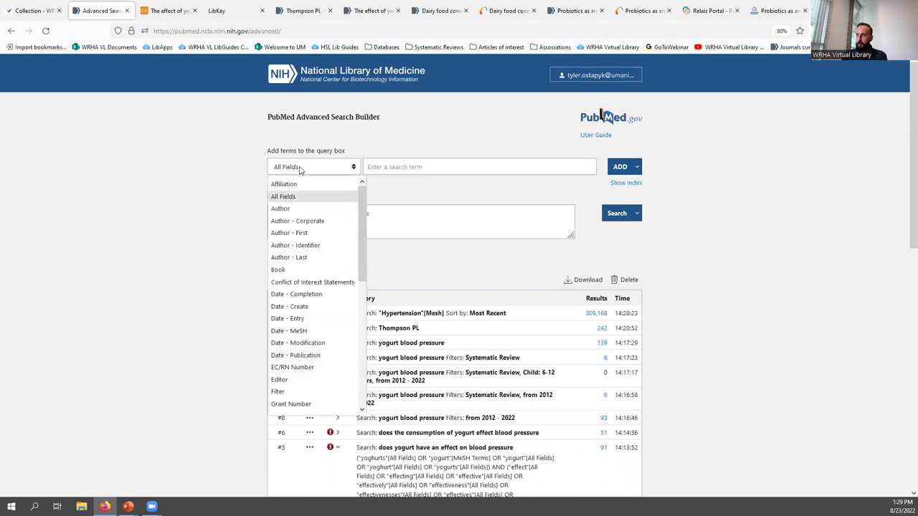
scroll(305, 265, "down", 7)
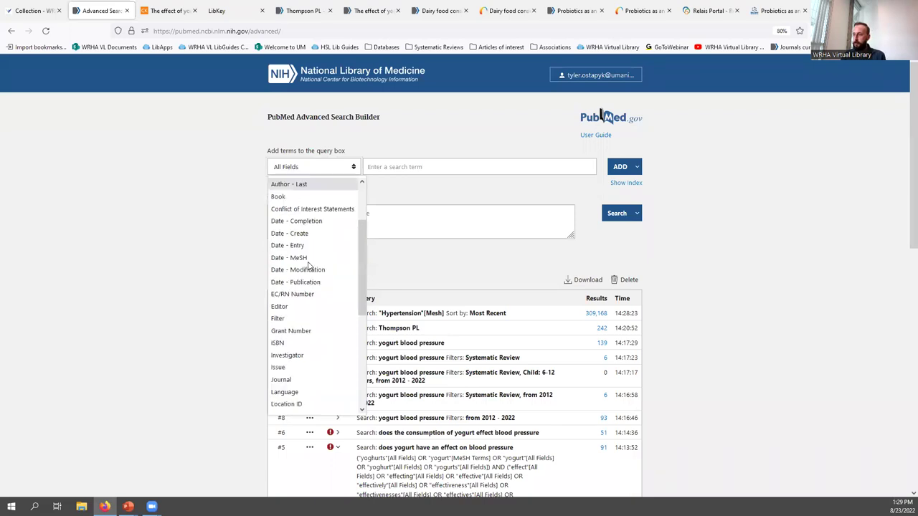
left_click(290, 373)
left_click(393, 166)
type("blood")
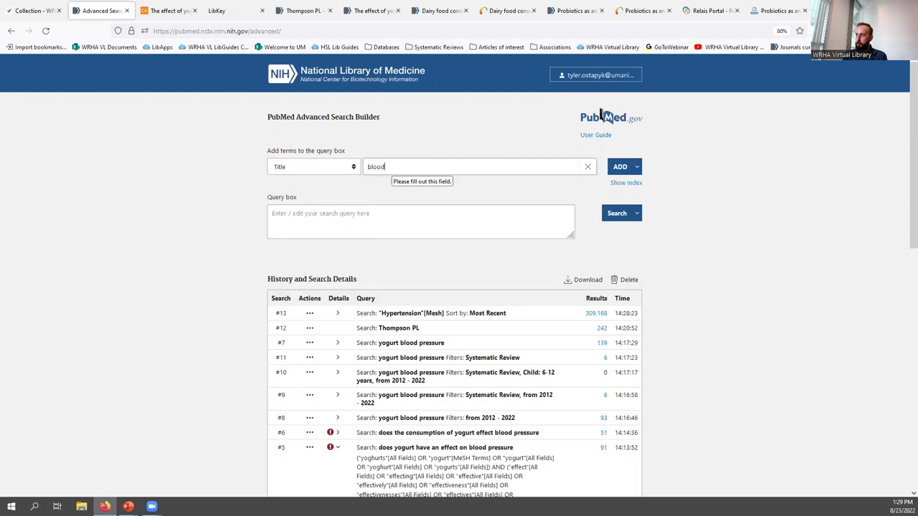
type(" pressure")
left_click(619, 166)
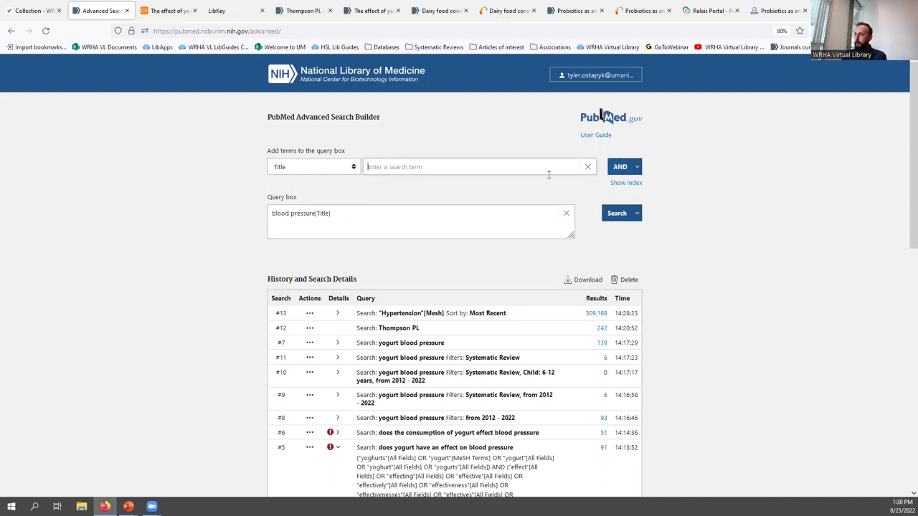
Combine hypertension[Title] into the query with OR.
left_click(636, 167)
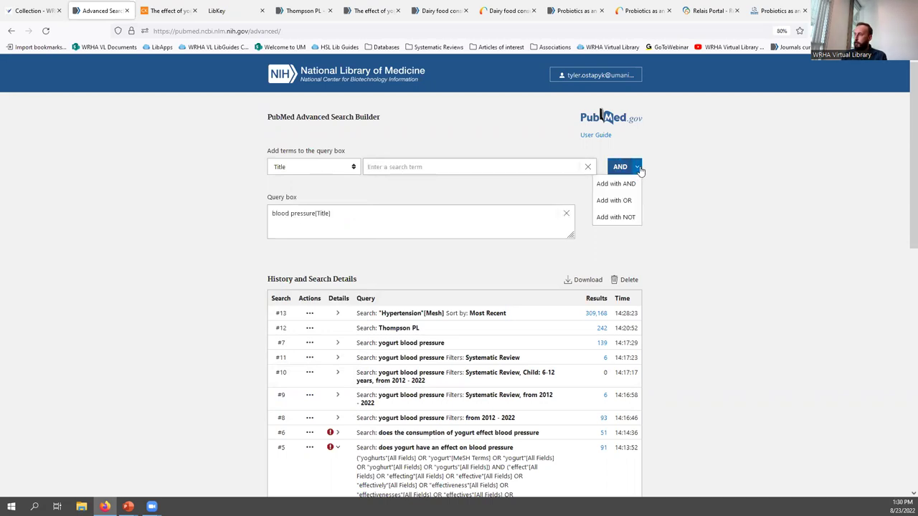
left_click(615, 200)
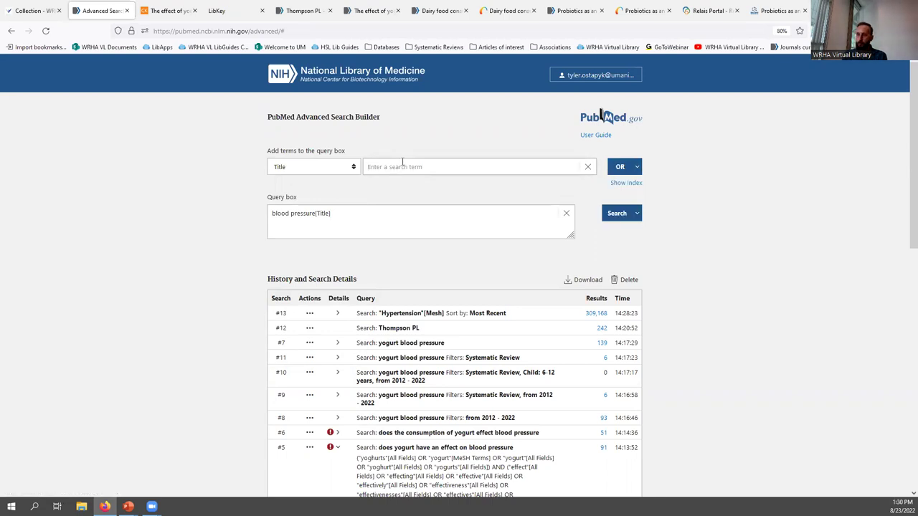
type("h")
key("BackSpace")
type("hyp")
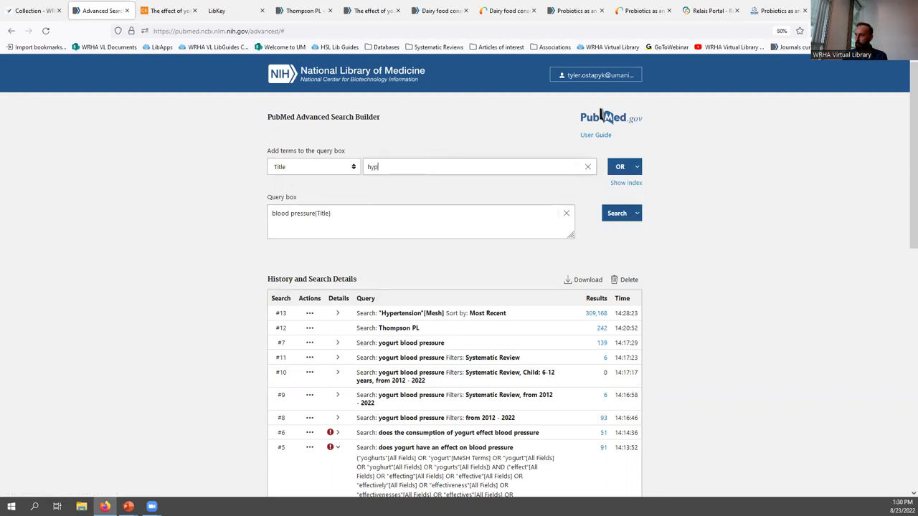
type("ertension")
left_click(621, 167)
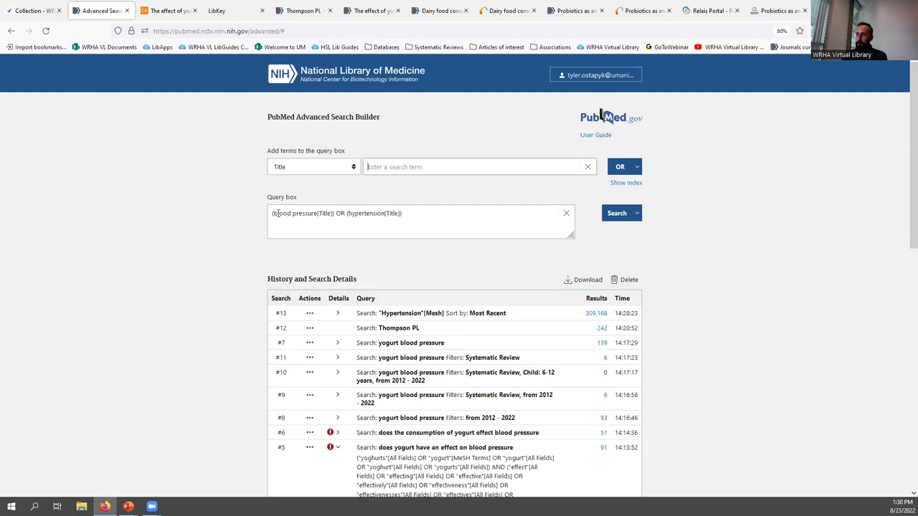
left_click_drag(348, 214, 393, 213)
left_click(411, 215)
Combine yogurt[Title] into the query with AND.
type("yogurt")
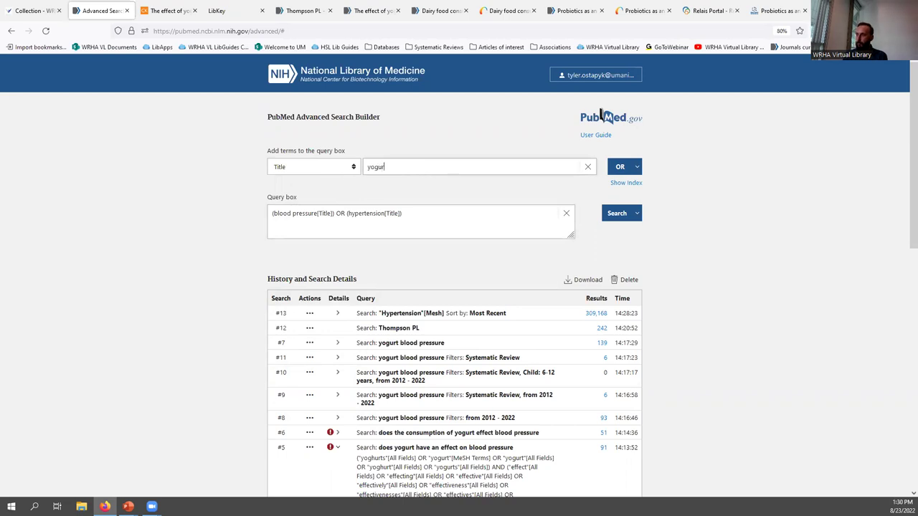
left_click(635, 168)
left_click(635, 168)
left_click(635, 168)
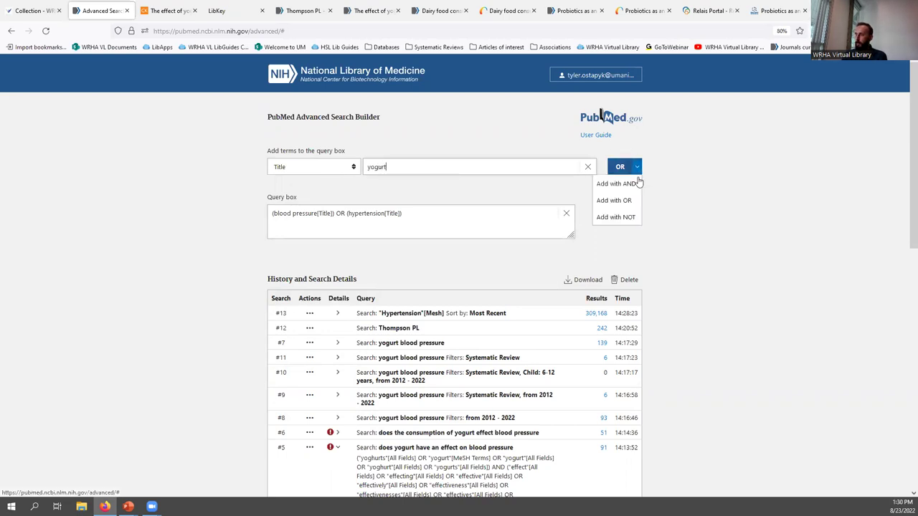
left_click(618, 184)
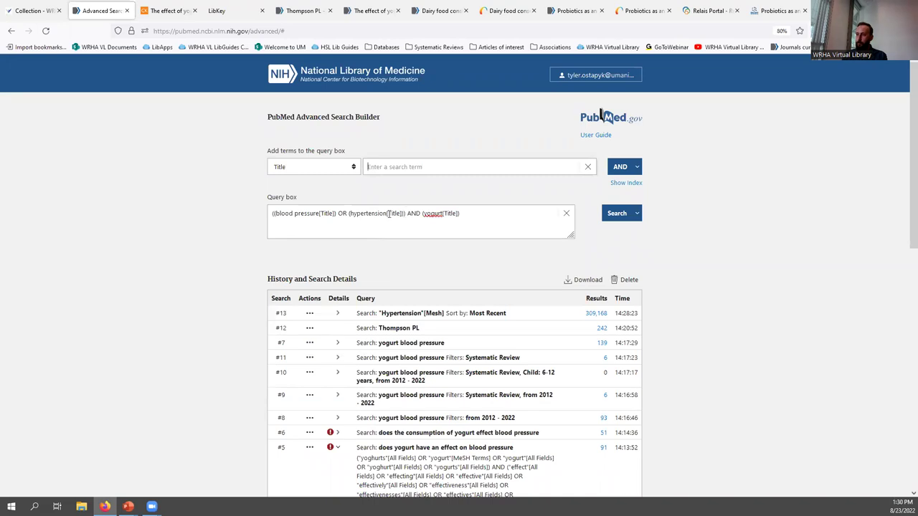
Group blood pressure OR hypertension in parentheses and run the search, returning 5 results.
left_click(325, 214)
left_click(274, 217)
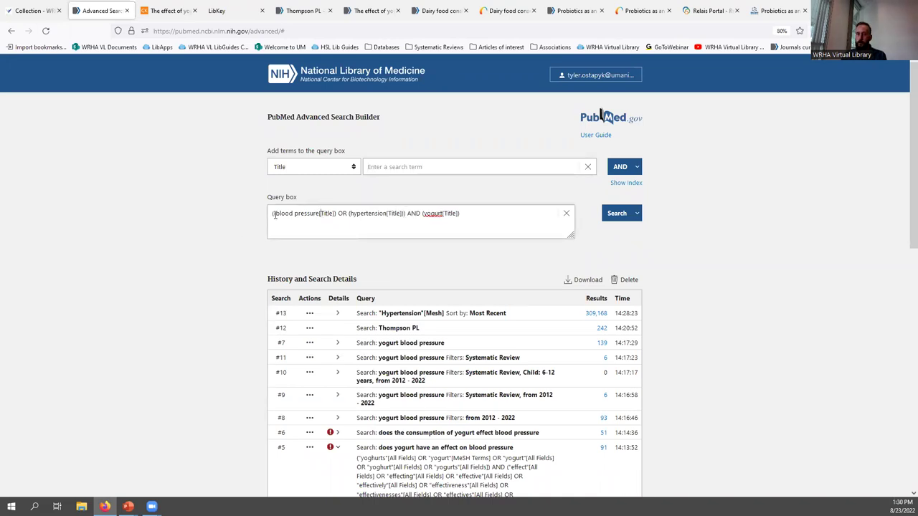
type("(")
left_click(404, 213)
type(")")
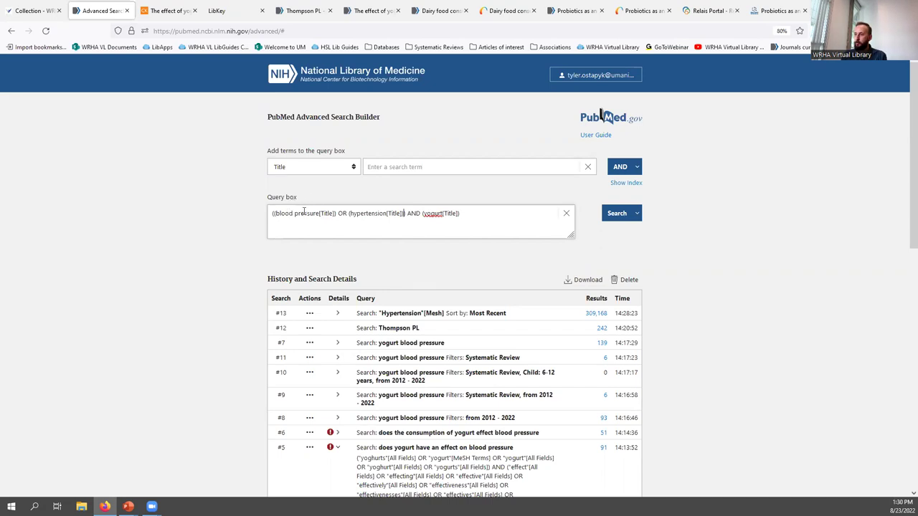
left_click_drag(470, 215, 271, 214)
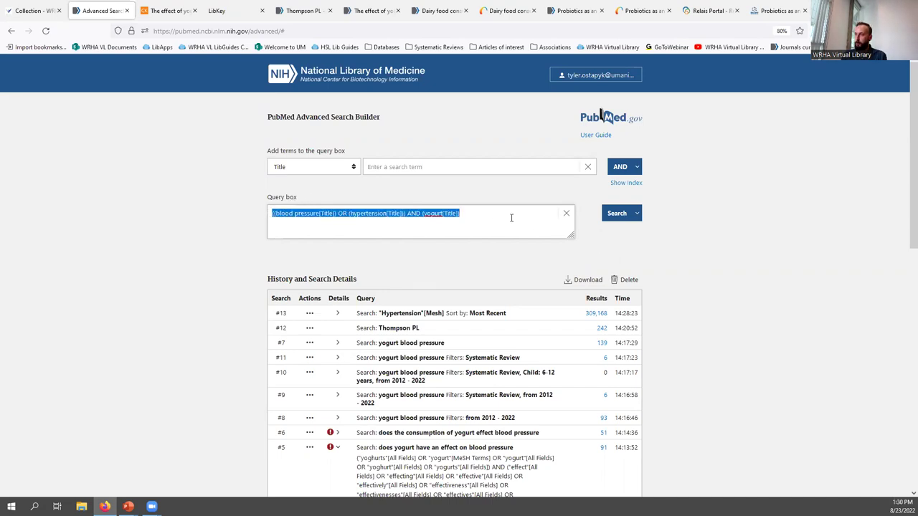
left_click(513, 215)
left_click(614, 215)
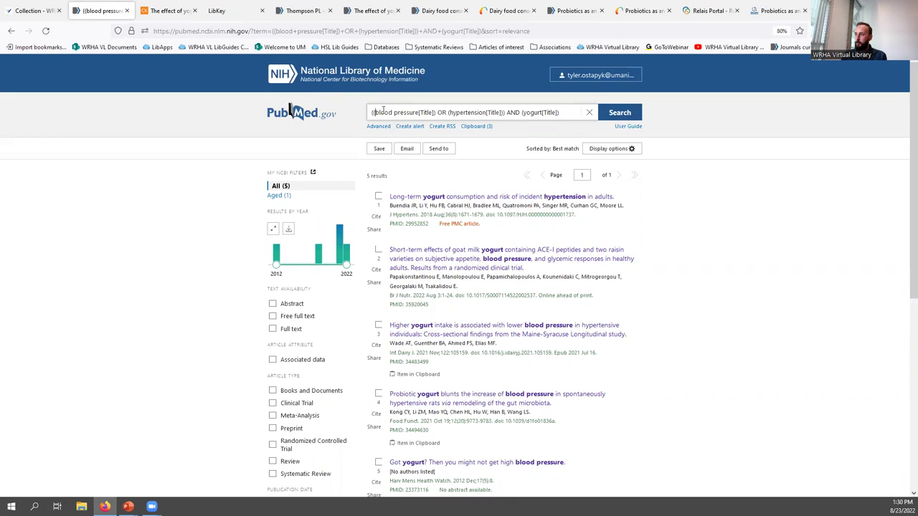
Try quoting "blood pressure", then remove the quotes and one extra opening parenthesis.
type("\"")
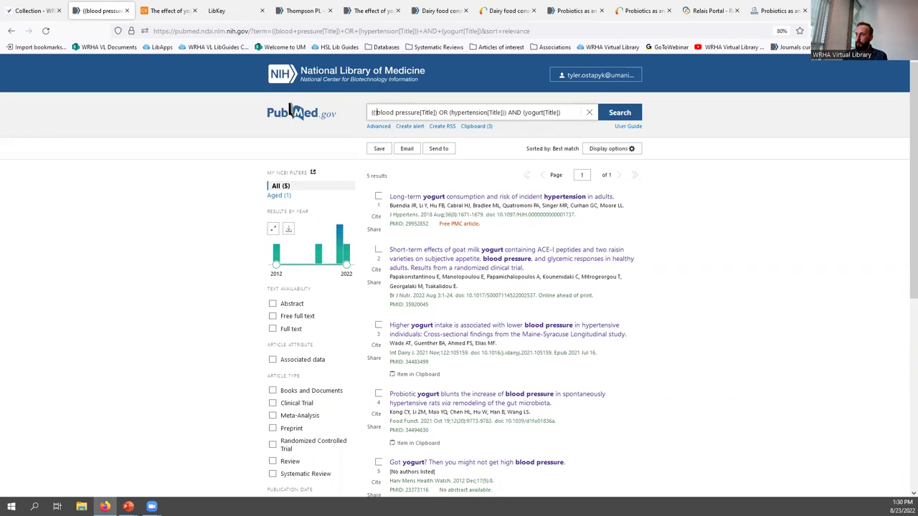
left_click(421, 113)
type("\"")
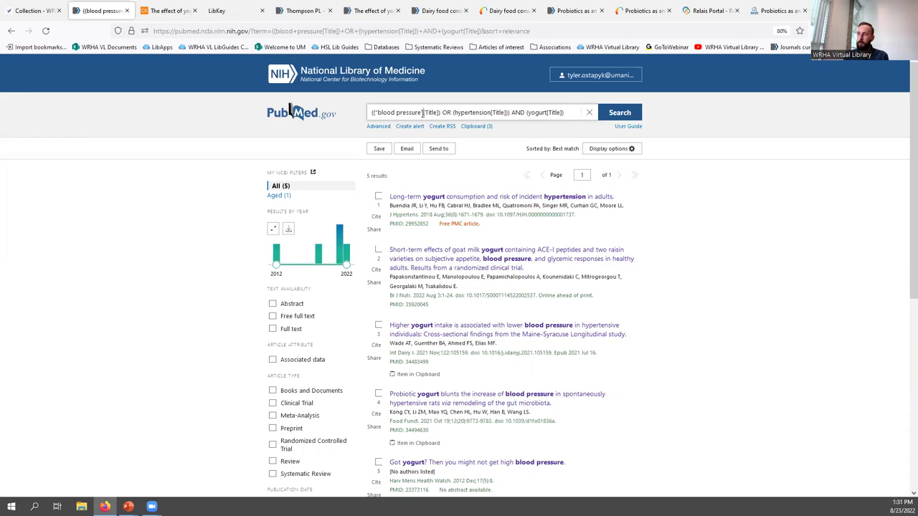
key("BackSpace")
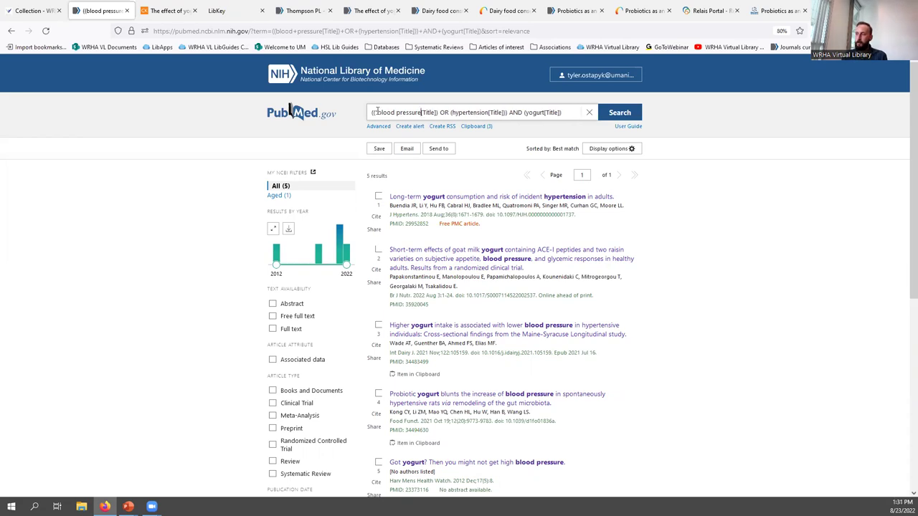
left_click(380, 113)
key("BackSpace")
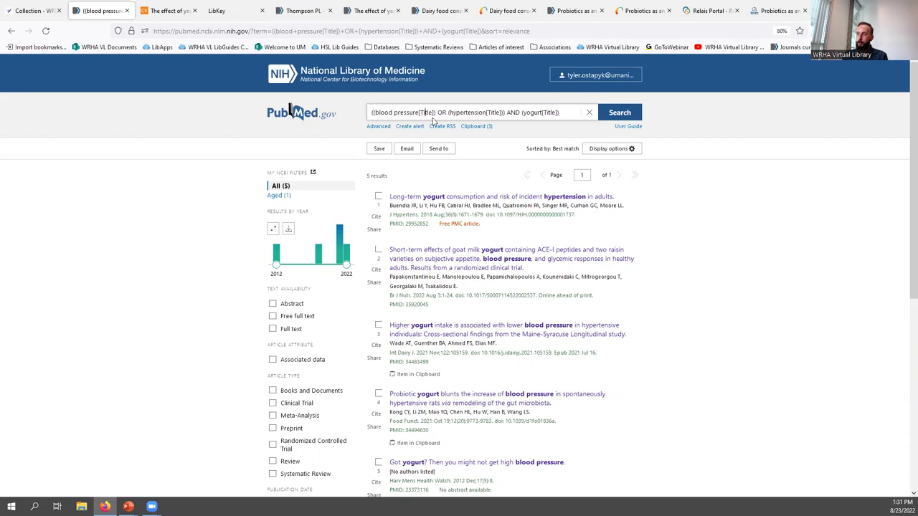
left_click(376, 112)
key("BackSpace")
Truncate the terms to yogurt* and hypertens* and rerun, getting 13 results.
type("*")
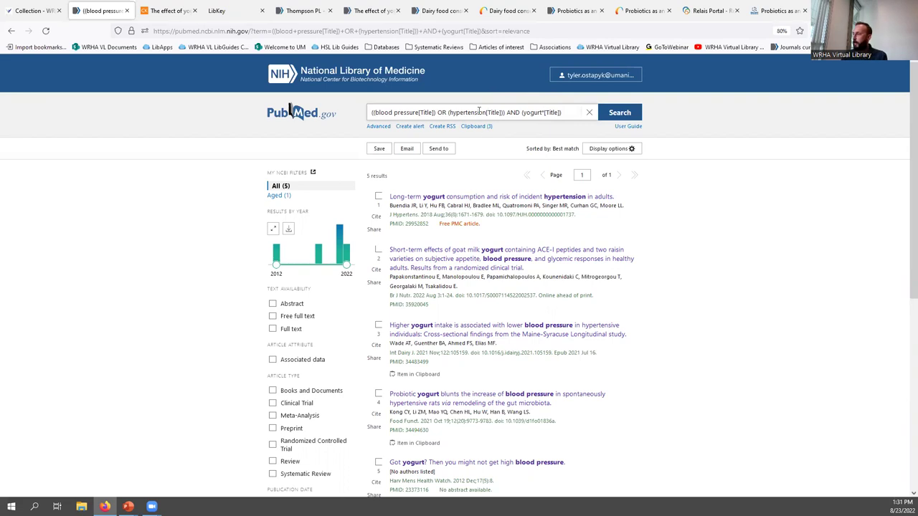
left_click(477, 112)
key("Delete")
key("Delete")
key("Delete")
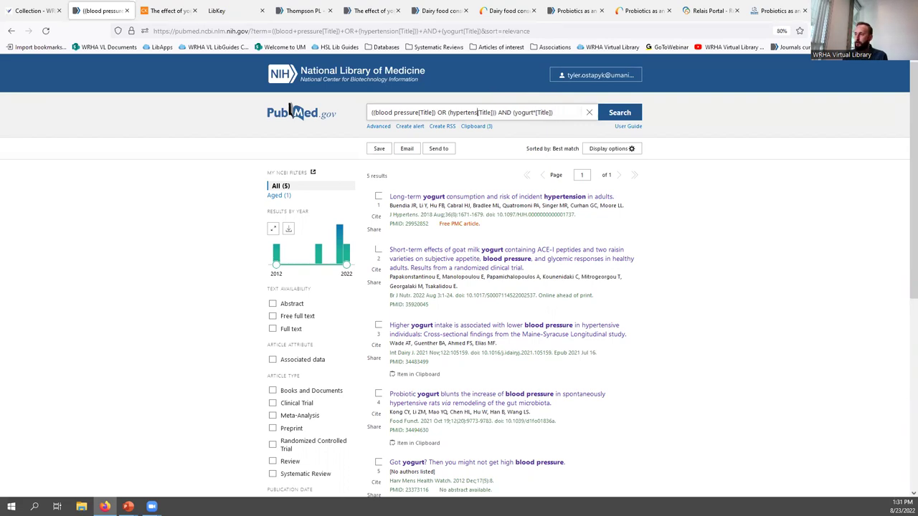
type("*")
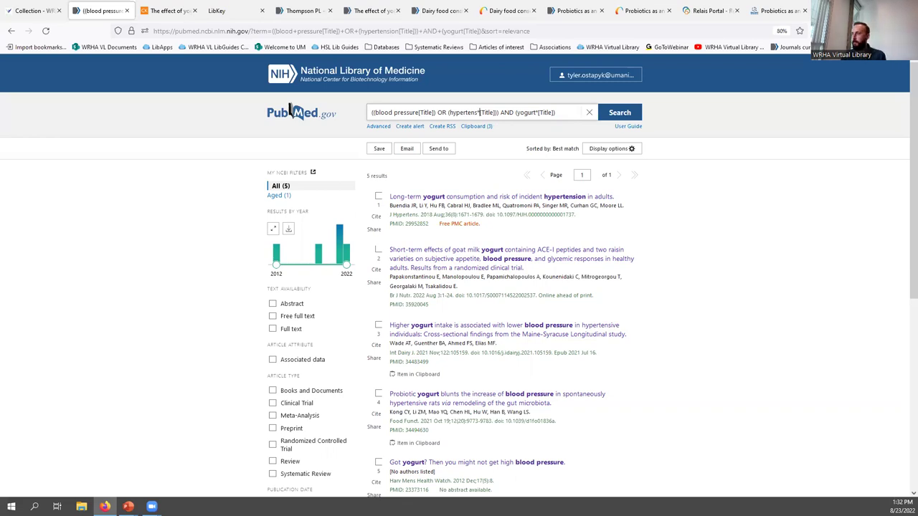
left_click(620, 112)
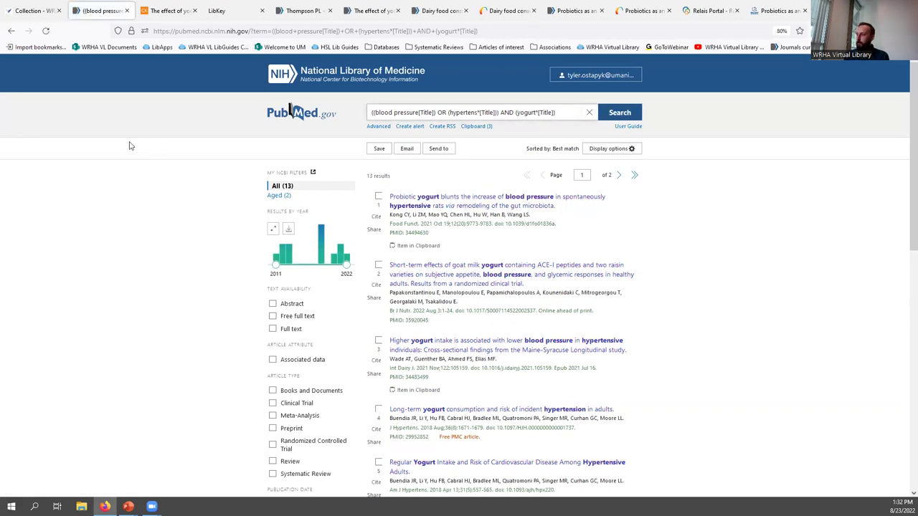
scroll(401, 182, "down", 3)
scroll(403, 221, "up", 3)
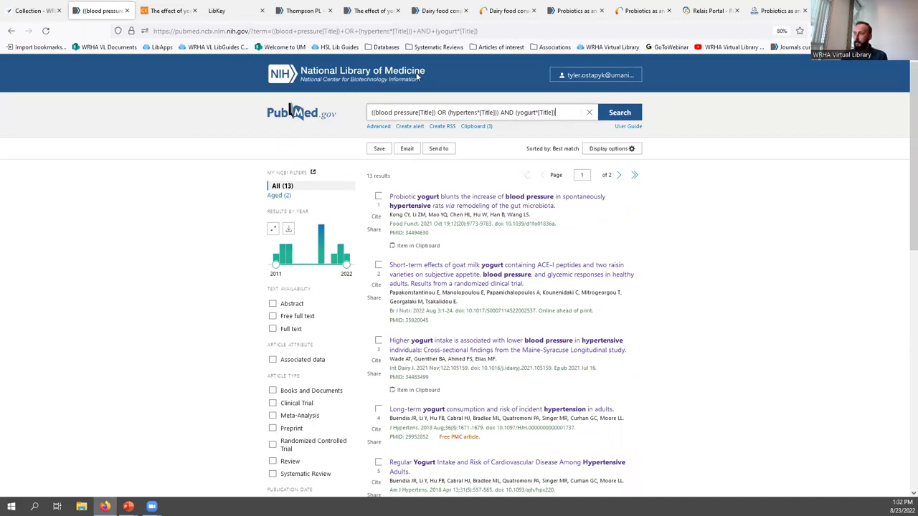
left_click(380, 127)
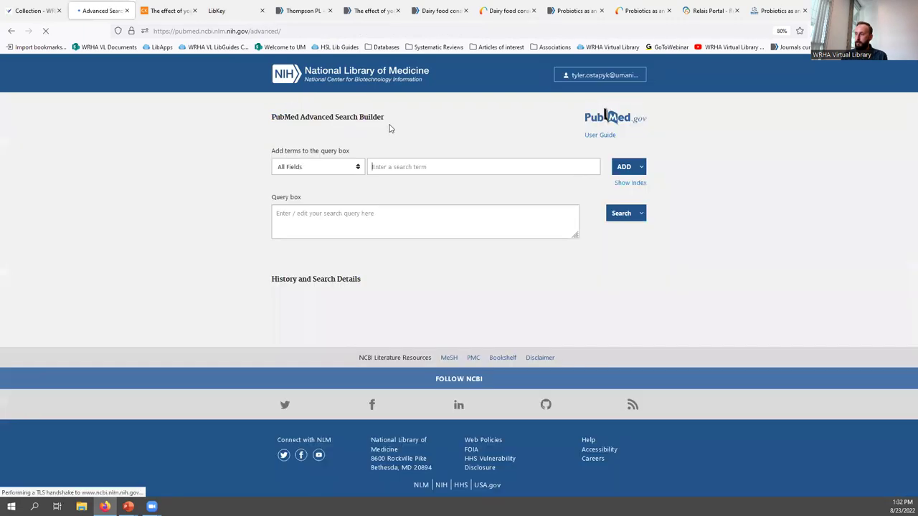
Add "blood pressure" as a MeSH Terms field term to the query.
left_click(319, 167)
scroll(307, 273, "down", 3)
scroll(307, 272, "down", 2)
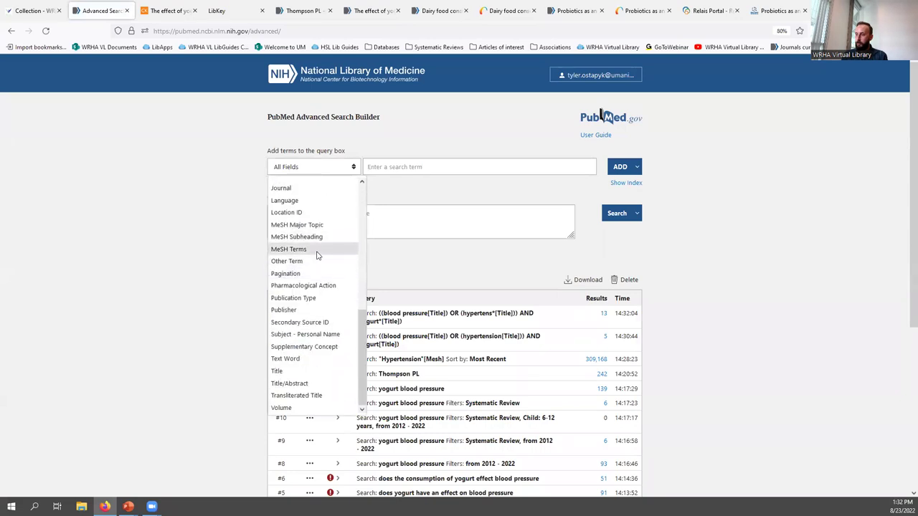
left_click(317, 251)
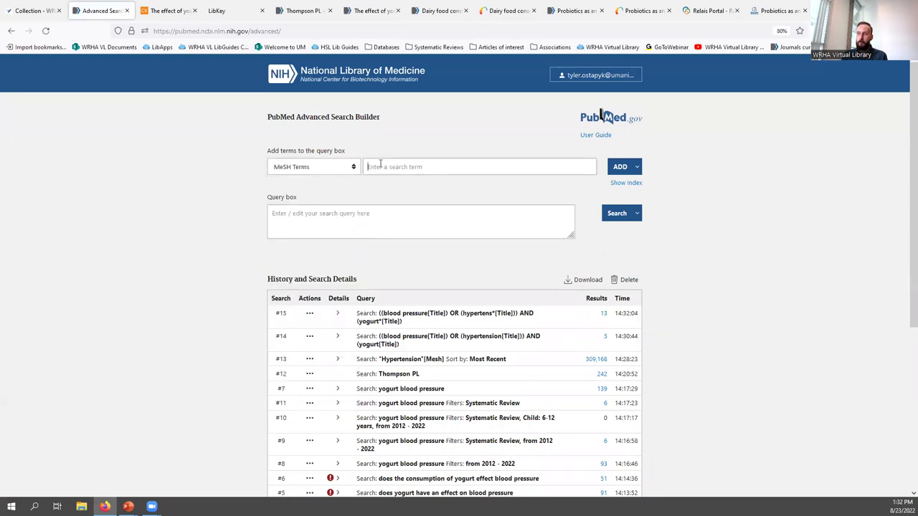
left_click(381, 166)
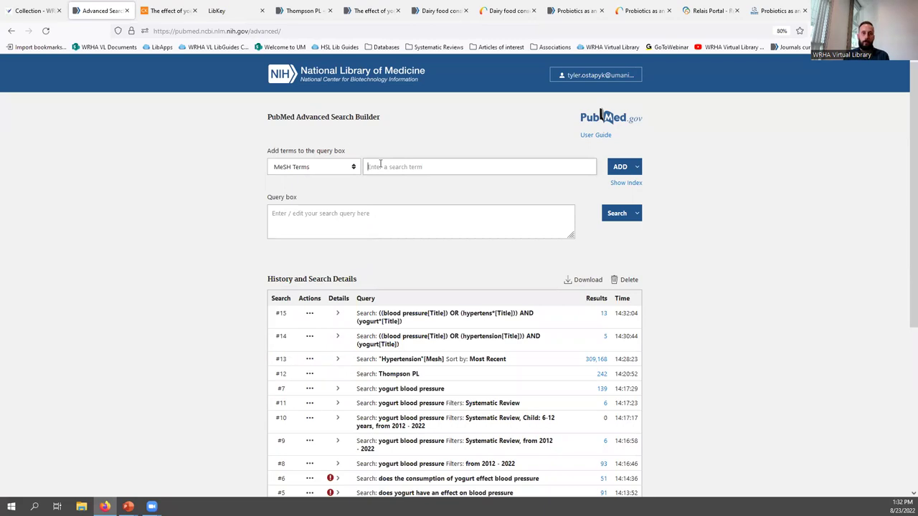
type("blood pressure")
left_click(412, 144)
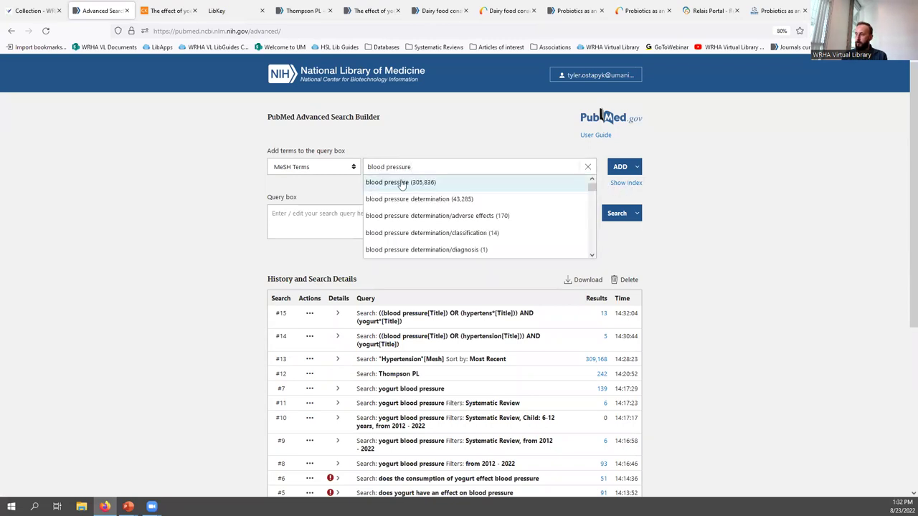
left_click(423, 184)
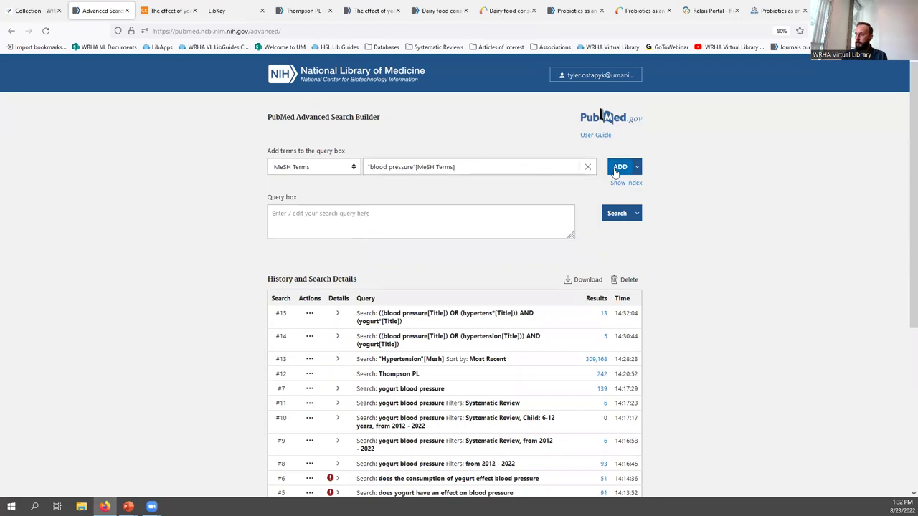
left_click(615, 172)
OR the hypertension MeSH heading, picked from Show Index, into the query.
left_click(637, 167)
left_click(616, 184)
left_click(636, 166)
left_click(613, 200)
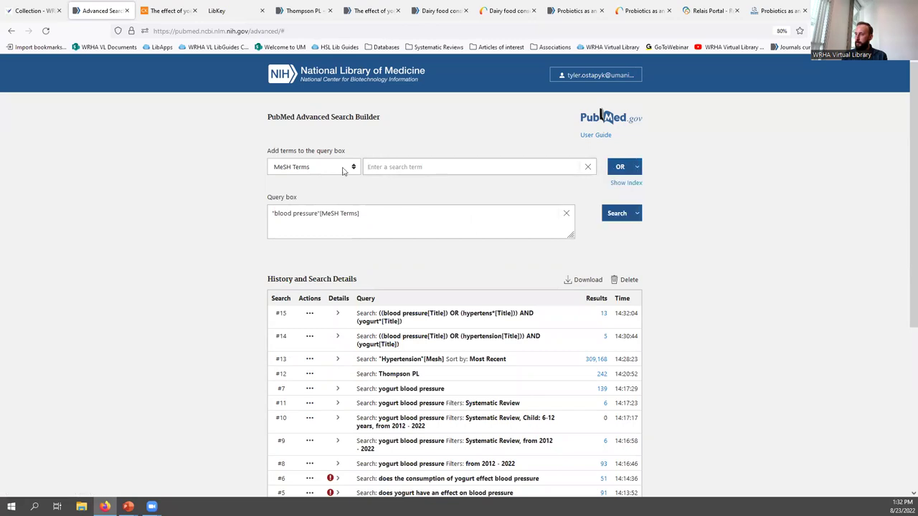
left_click(373, 167)
type("hypertension")
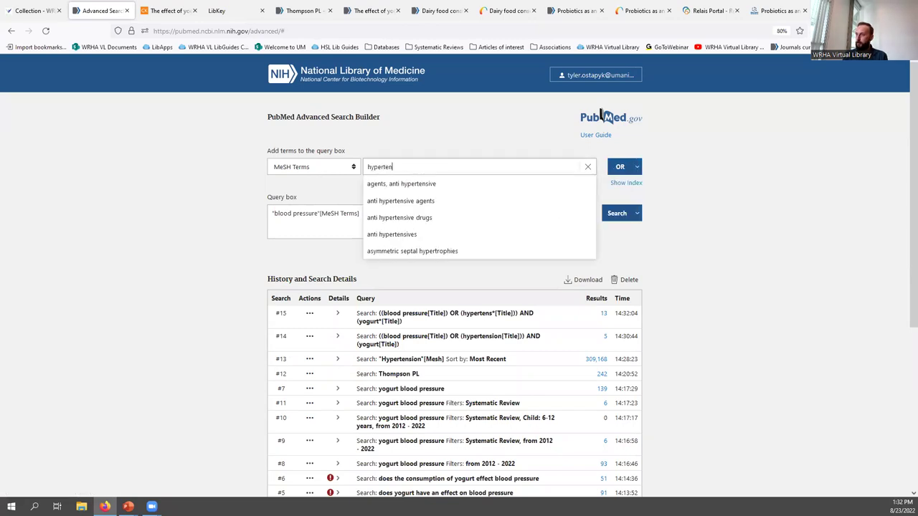
left_click(627, 183)
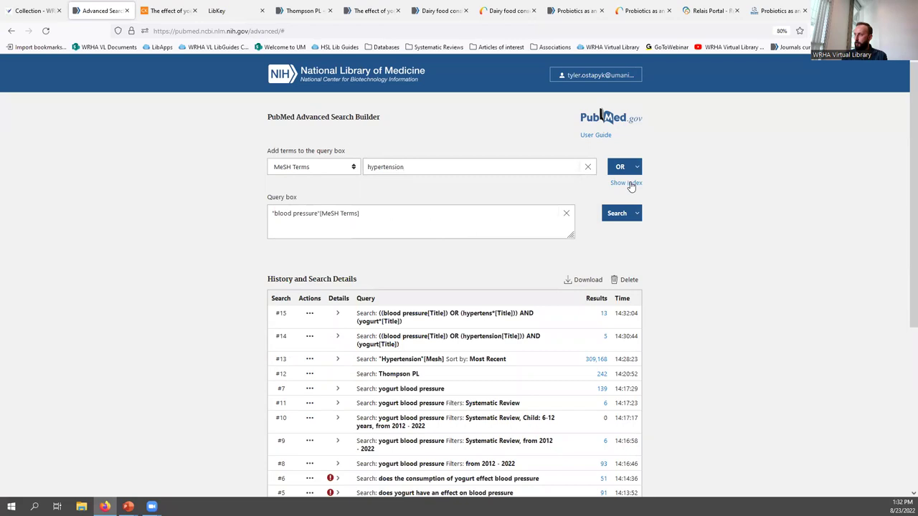
left_click(413, 183)
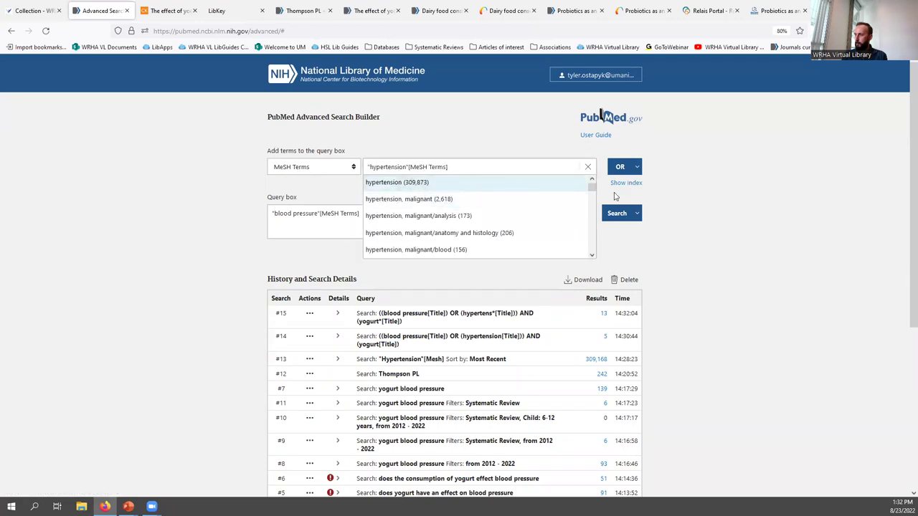
left_click(620, 166)
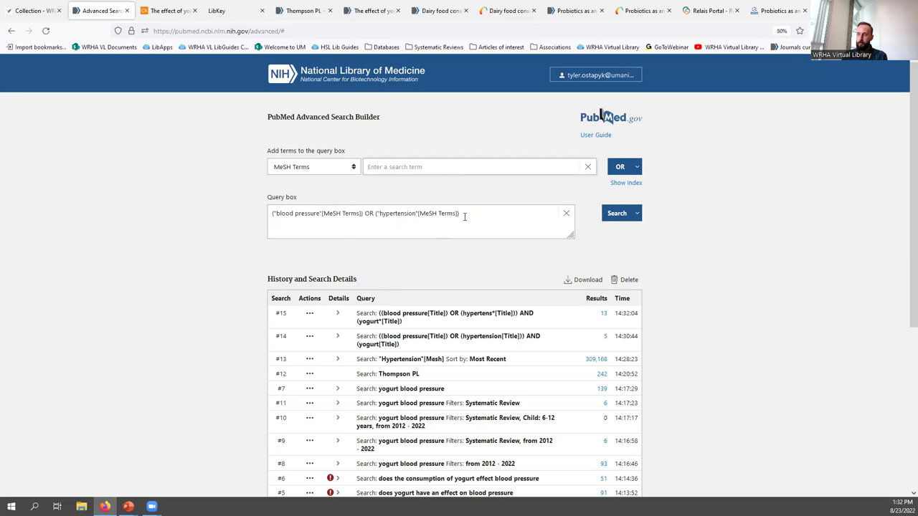
left_click(307, 214)
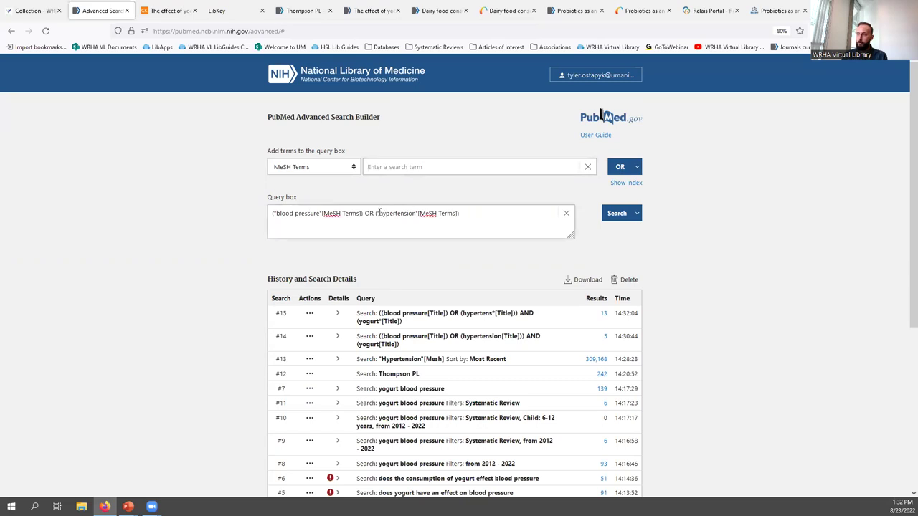
left_click(303, 167)
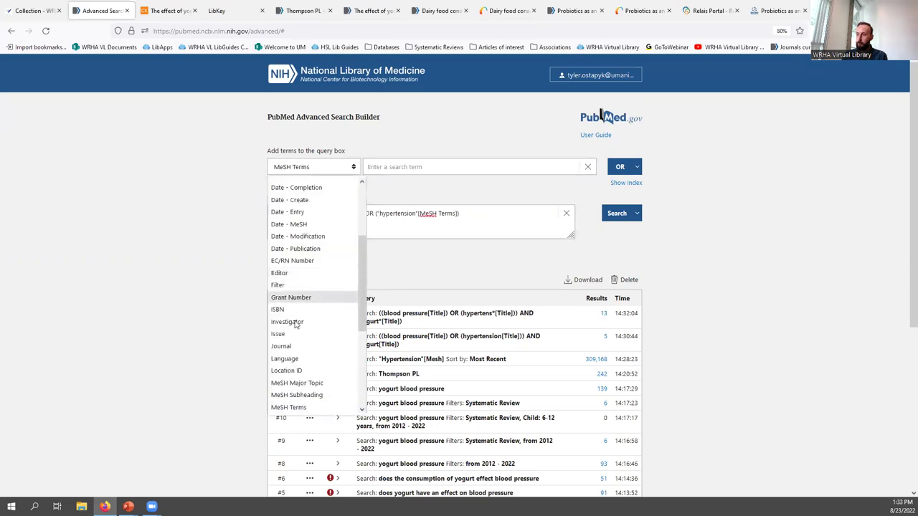
scroll(304, 397, "down", 3)
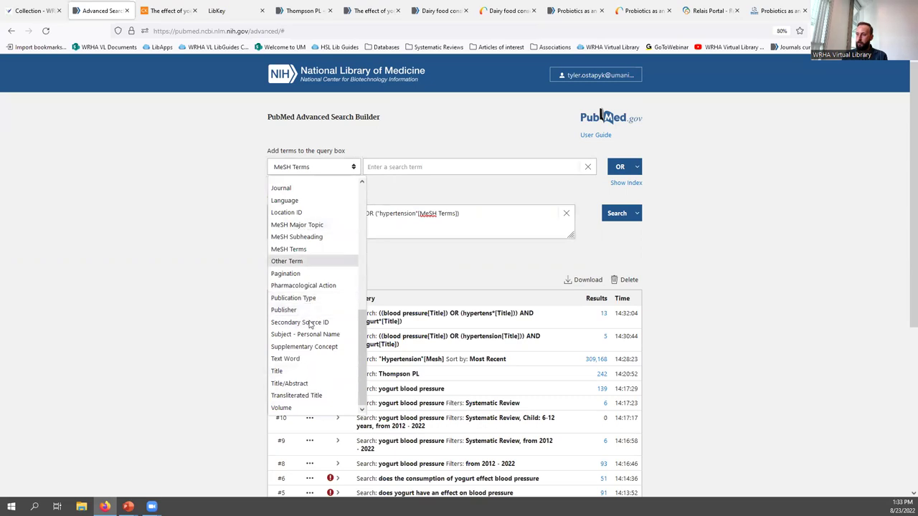
OR blood pressure and hypertension into the query as Title-field terms.
left_click(310, 373)
type("b")
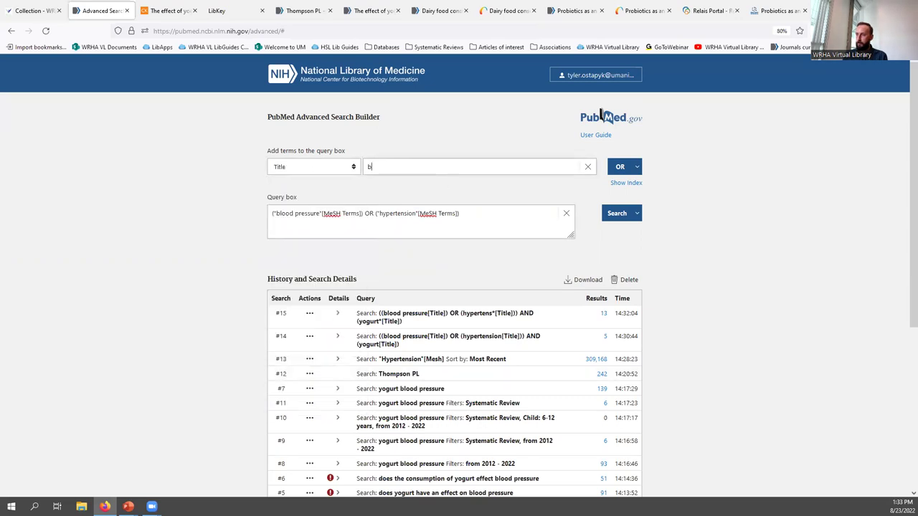
type("lood pressure")
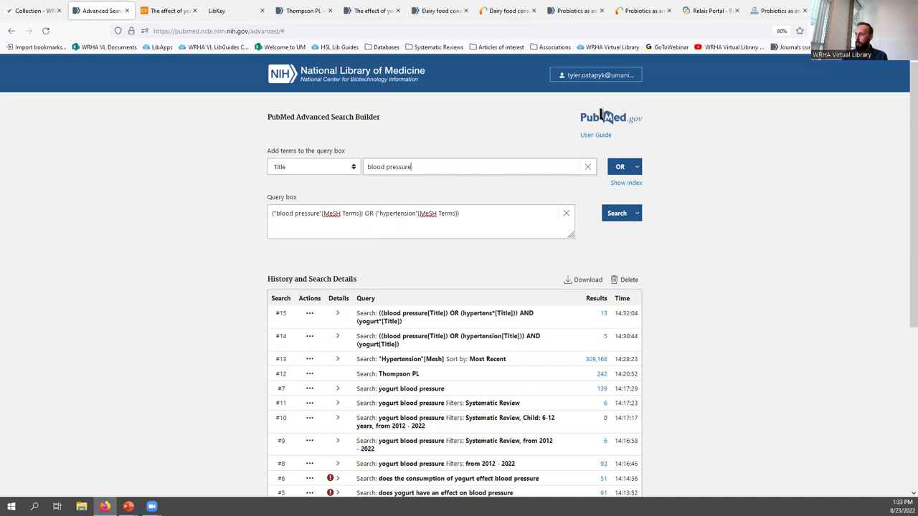
left_click(619, 166)
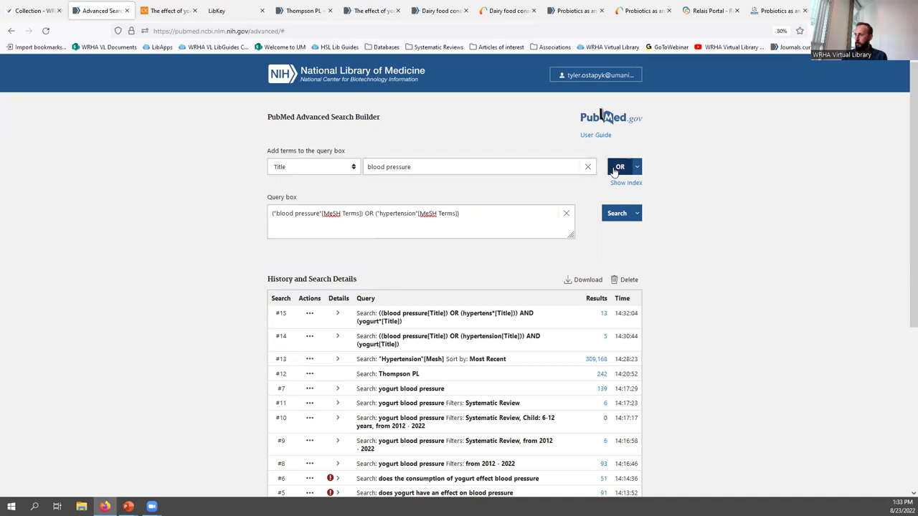
left_click(403, 167)
type("hypertension")
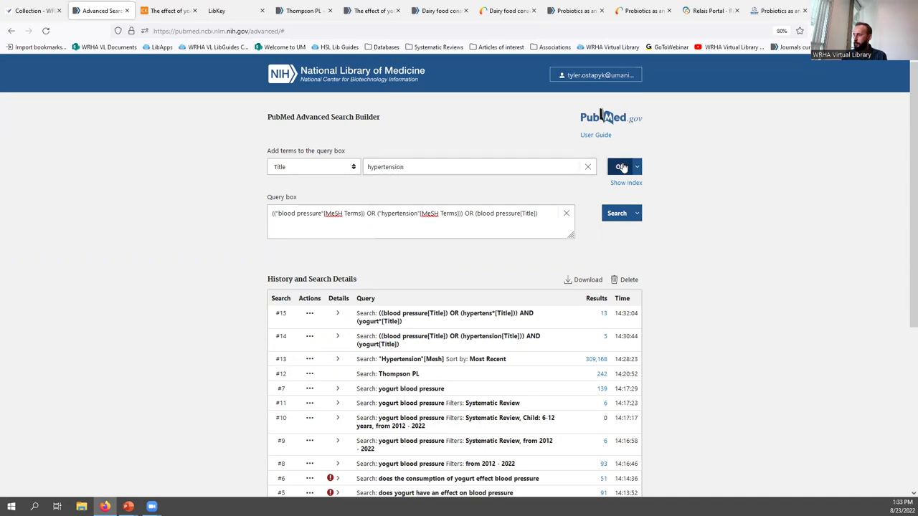
left_click(621, 167)
Delete the stray parentheses and add a closing ')' at the end of the query.
left_click(273, 214)
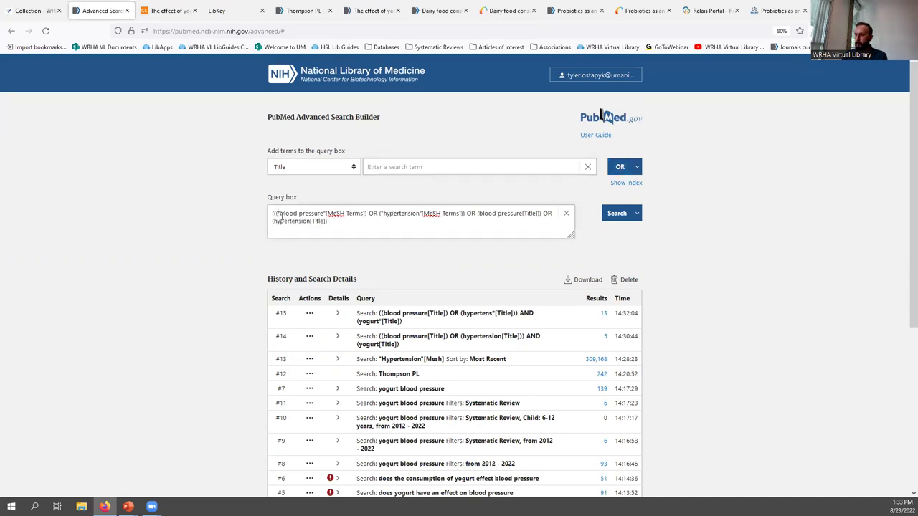
key("Delete")
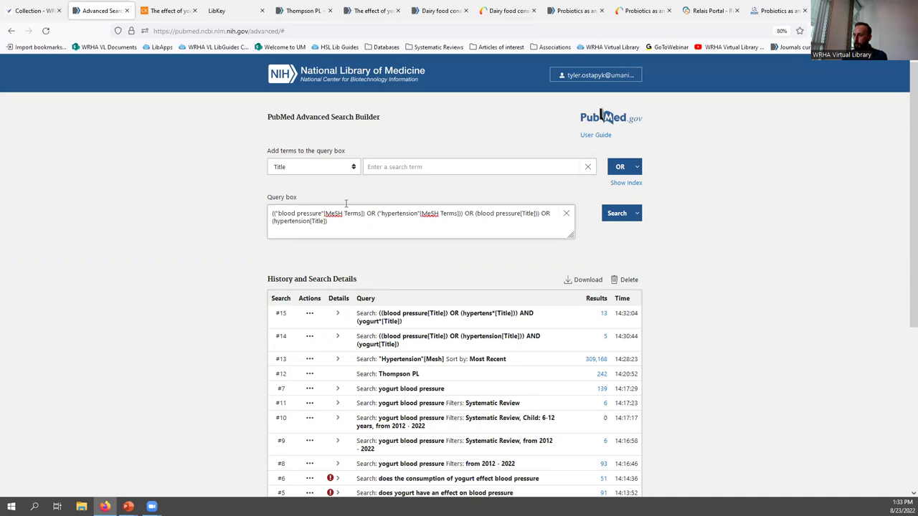
left_click(465, 214)
key("BackSpace")
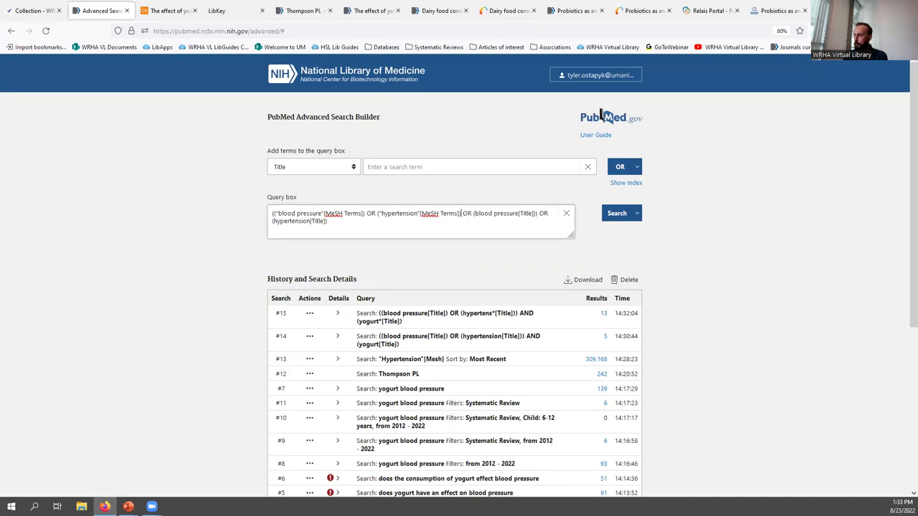
left_click(539, 214)
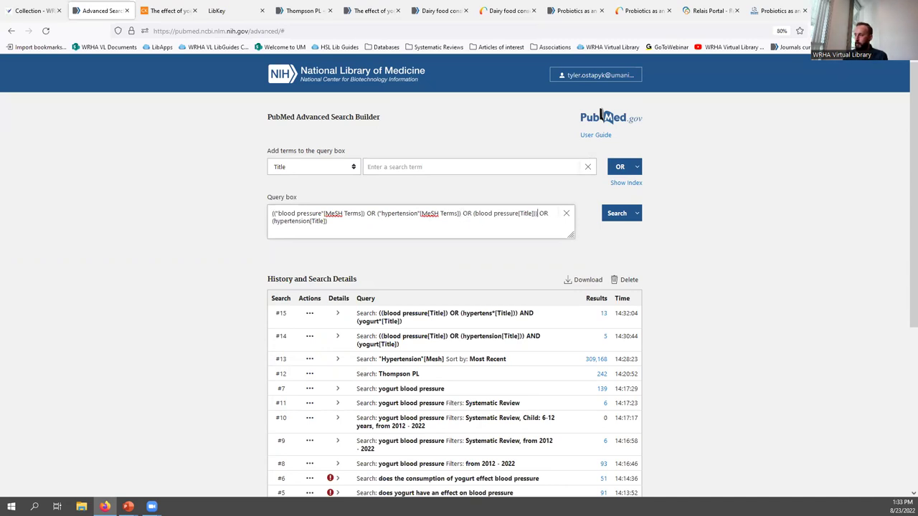
key("BackSpace")
left_click(333, 221)
type(")")
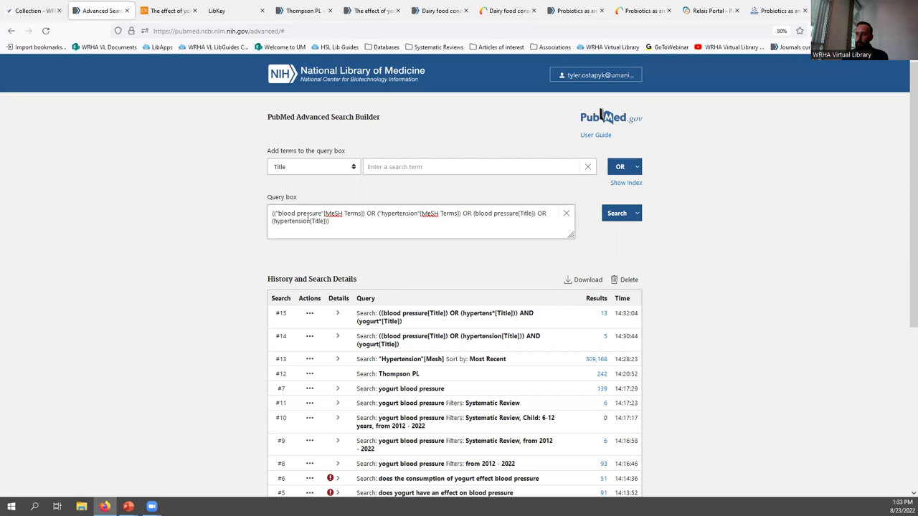
Check each MeSH and title term in the combined OR query.
left_click_drag(287, 214, 304, 215)
left_click_drag(382, 213, 422, 213)
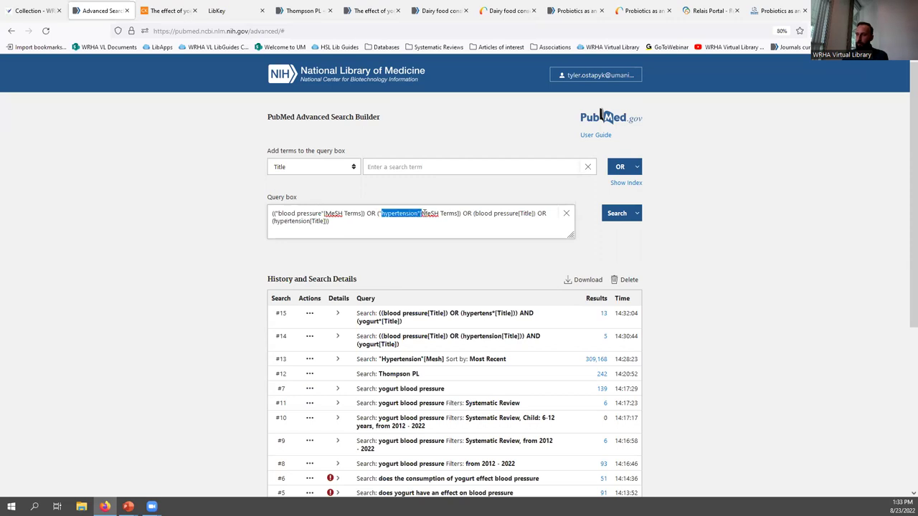
left_click_drag(479, 213, 514, 214)
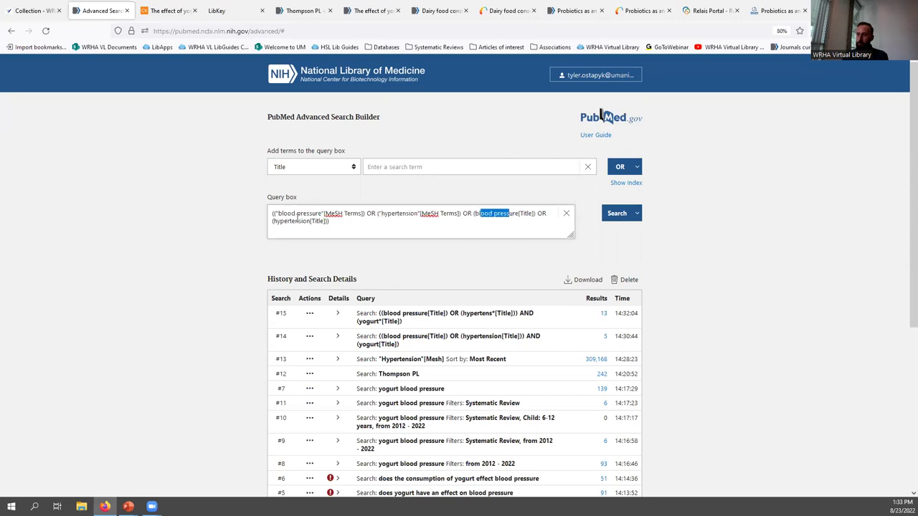
left_click_drag(296, 220, 331, 220)
left_click(341, 221)
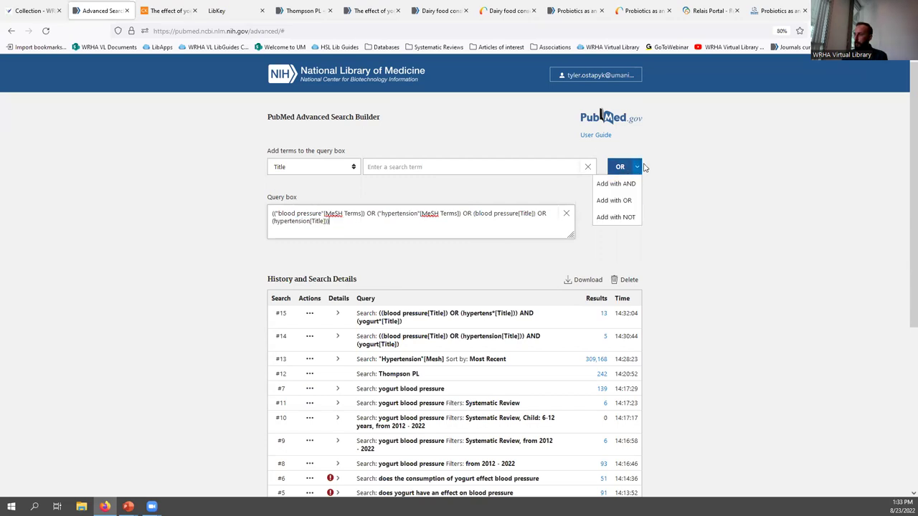
Add yogurt as a Title term combined with AND.
left_click(632, 184)
left_click(394, 167)
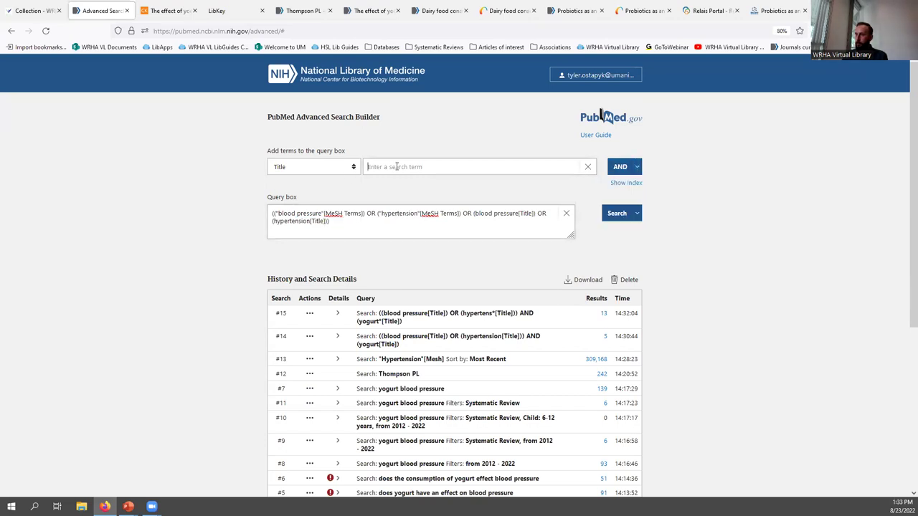
type("yogurt")
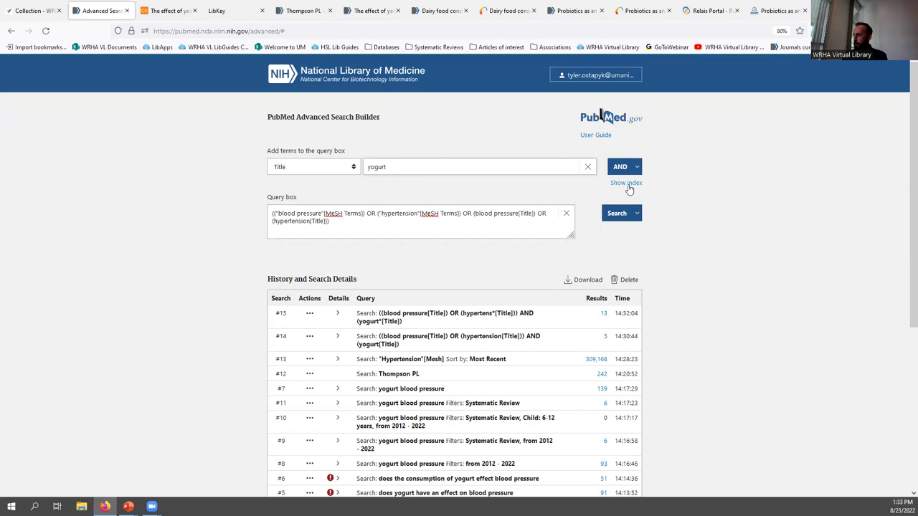
left_click(617, 168)
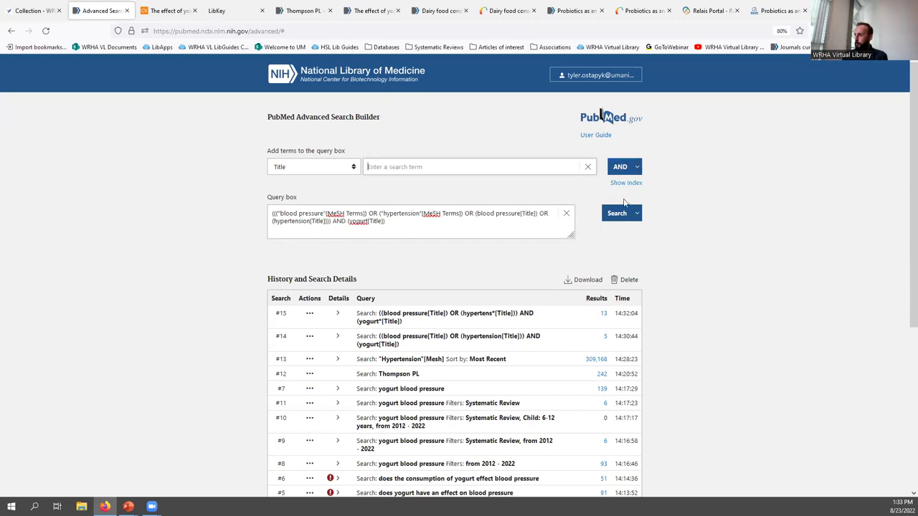
Set the next term's operator to OR and its field to MeSH Terms.
mouse_move(636, 170)
left_click(630, 198)
left_click(340, 173)
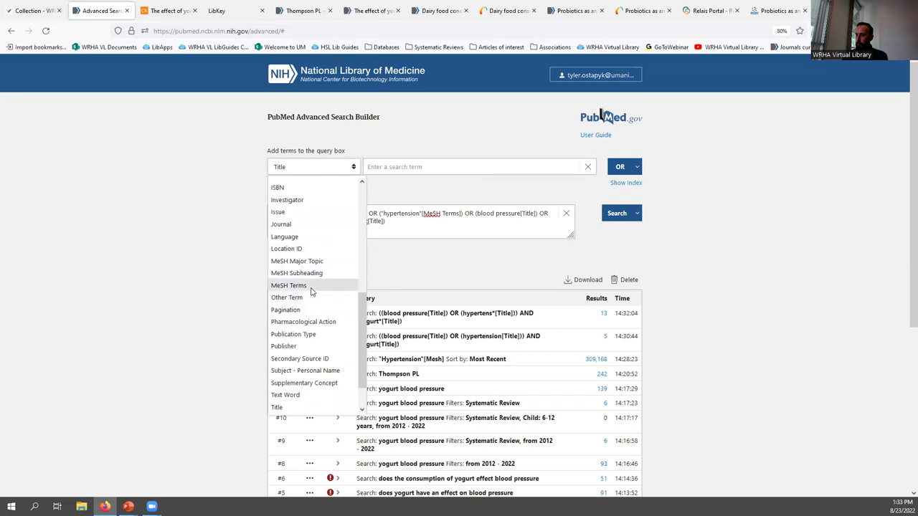
left_click(310, 285)
Add the "yogurt" MeSH heading to the query with OR.
left_click(408, 166)
type("yogurt")
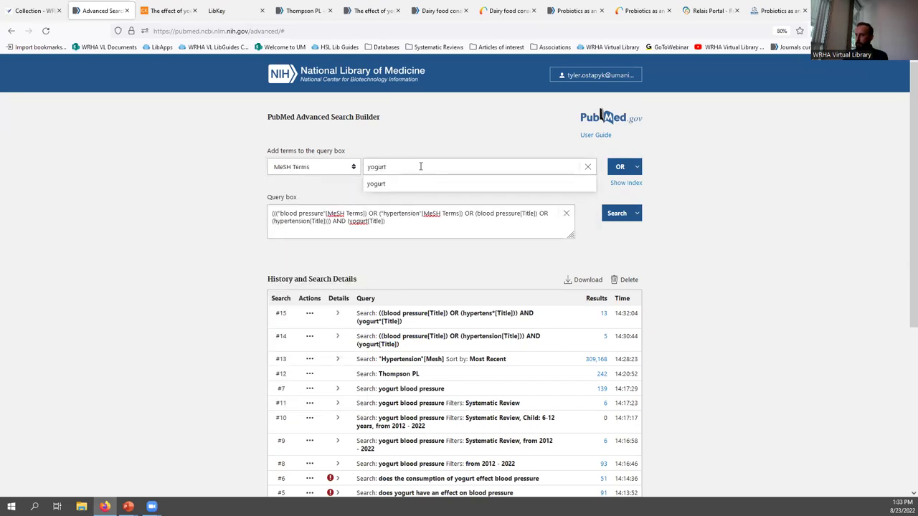
left_click(626, 183)
left_click(394, 185)
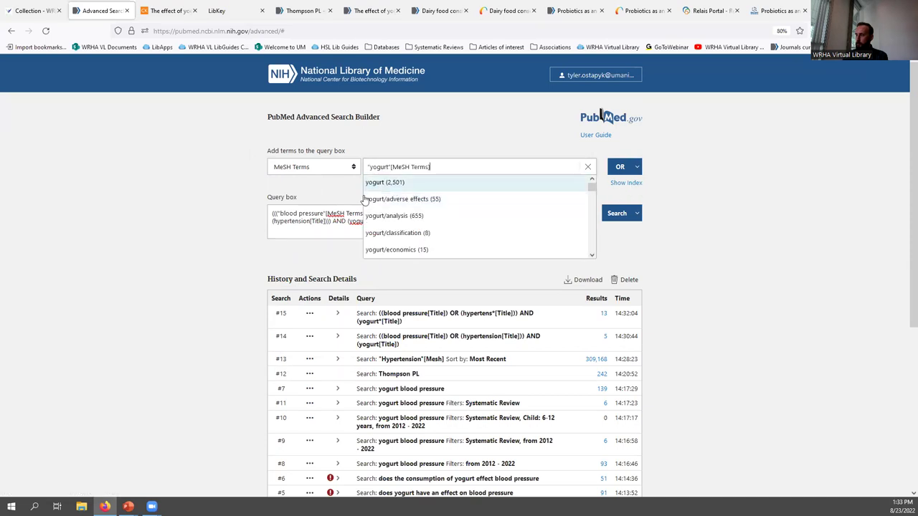
left_click(387, 184)
left_click(403, 224)
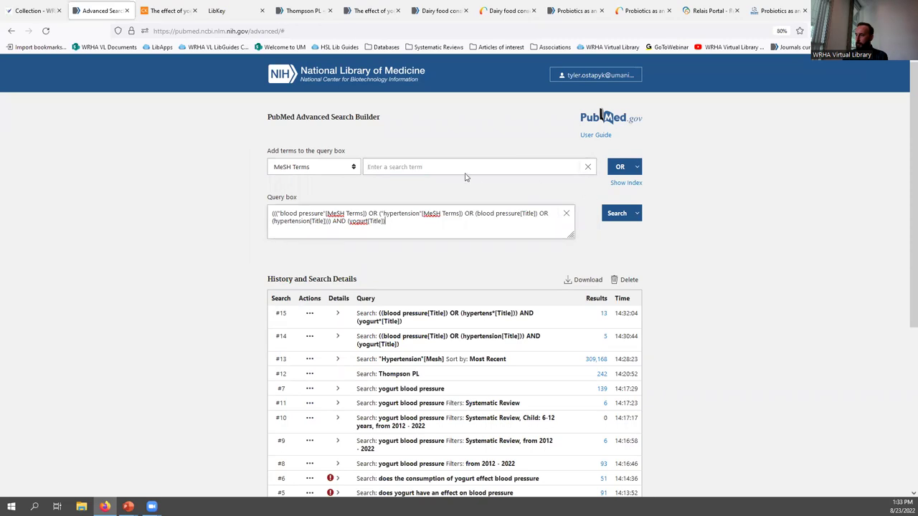
left_click(442, 170)
type("yogu")
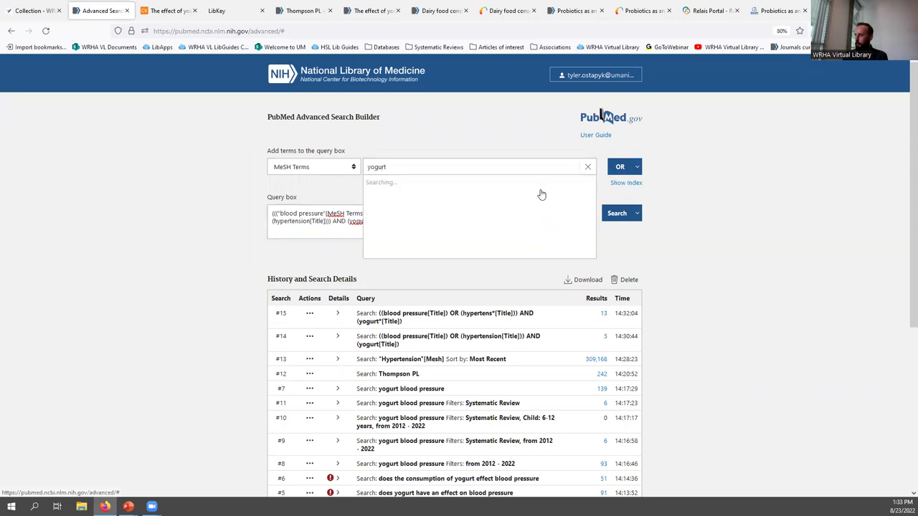
type("rt")
left_click(446, 184)
left_click(619, 167)
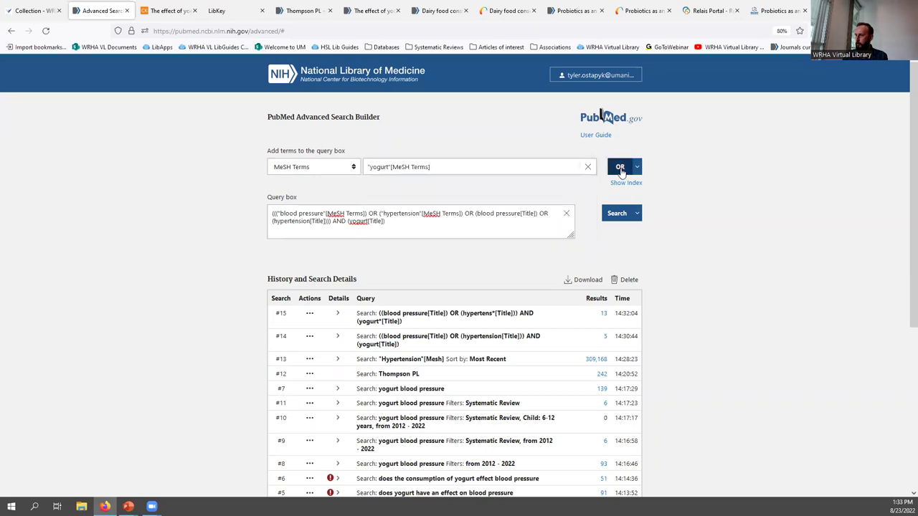
Fix the parentheses so yogurt[Title] OR "yogurt"[MeSH Terms] forms one group.
left_click(275, 213)
key("BackSpace")
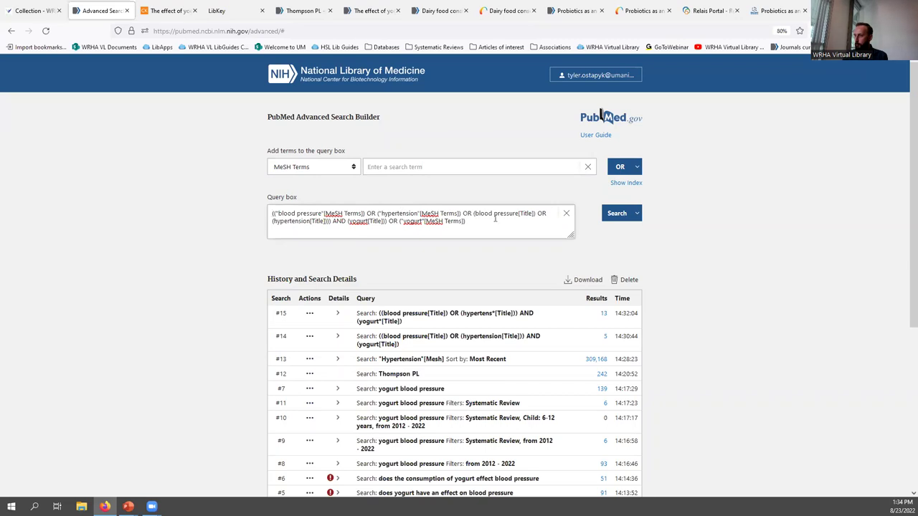
left_click(334, 225)
key("BackSpace")
type(")")
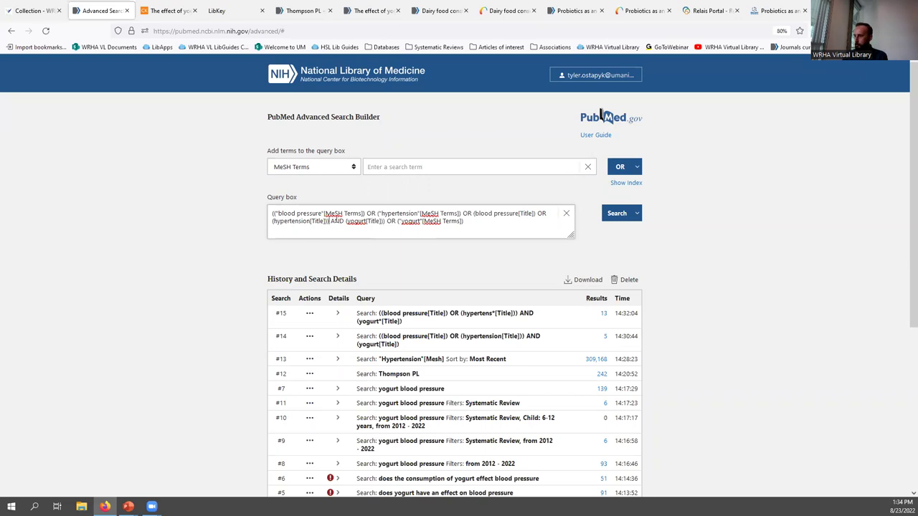
left_click(346, 222)
type("(")
left_click(387, 222)
key("BackSpace")
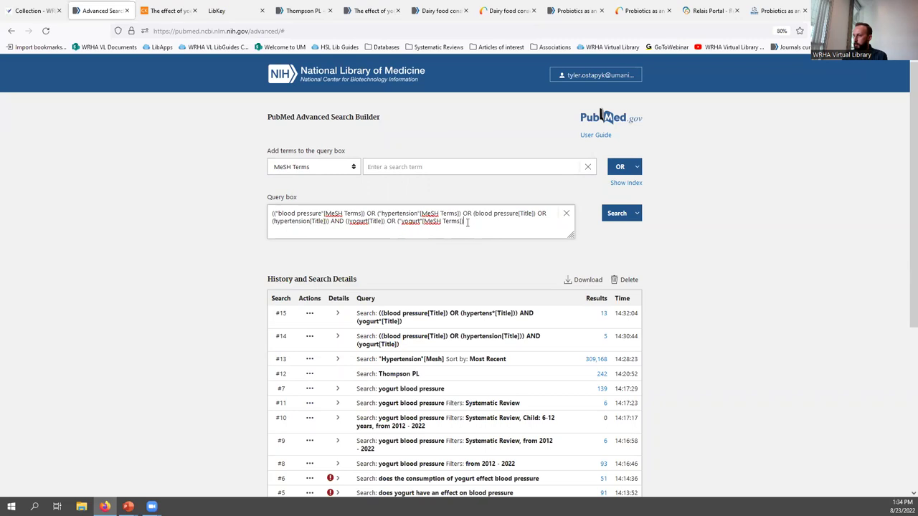
type(")")
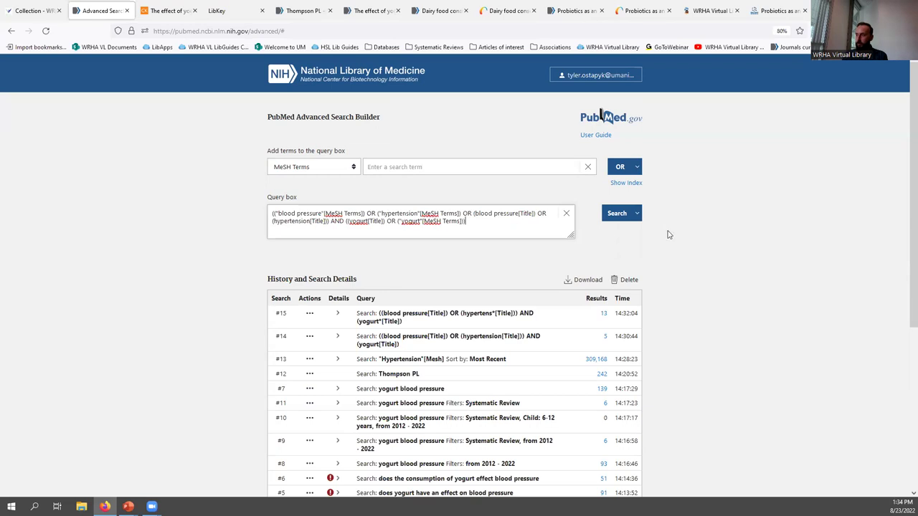
Run the combined search and scroll through its 39 results.
left_click(611, 217)
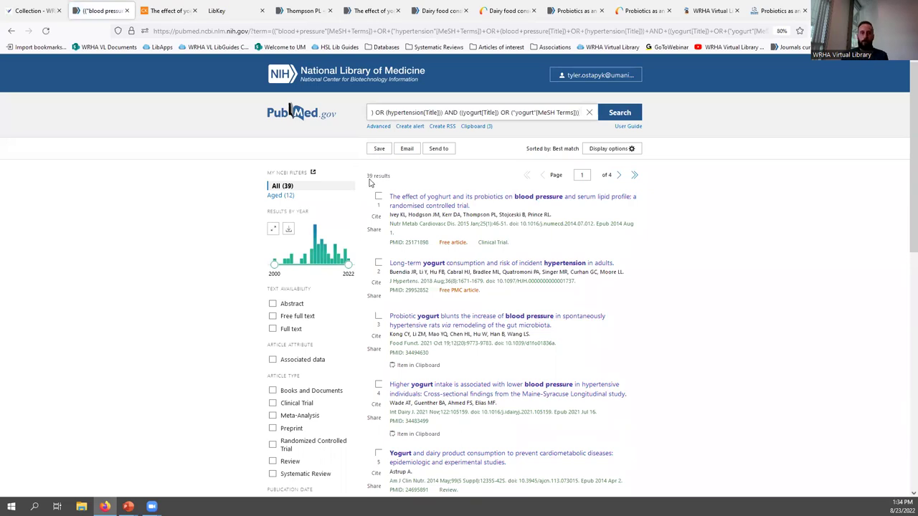
scroll(689, 207, "down", 2)
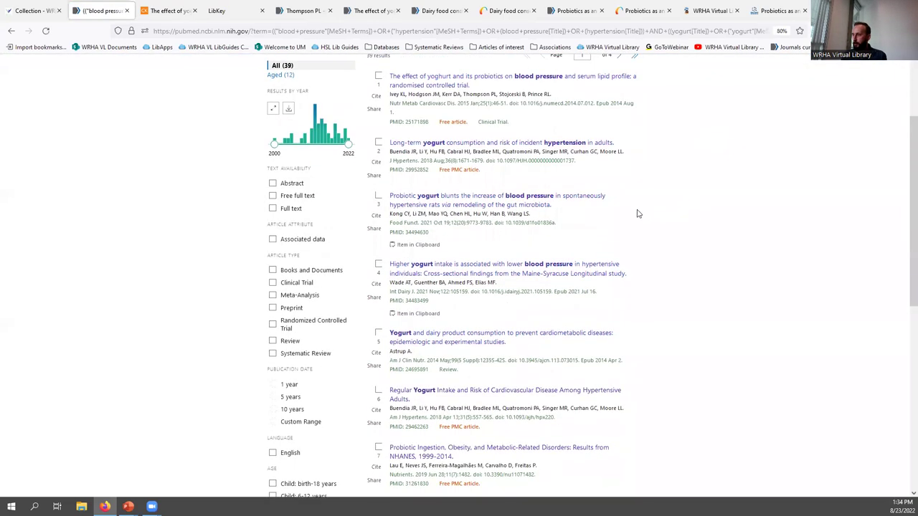
scroll(624, 215, "down", 2)
scroll(599, 221, "down", 2)
scroll(596, 223, "up", 4)
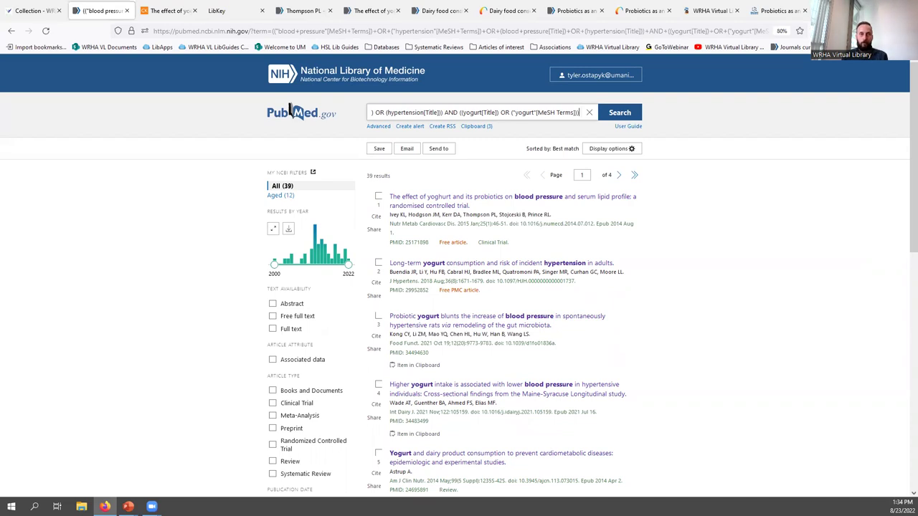
Advance the presentation to the Saving Your Search slide and return to PubMed.
key("alt+Tab")
left_click(371, 245)
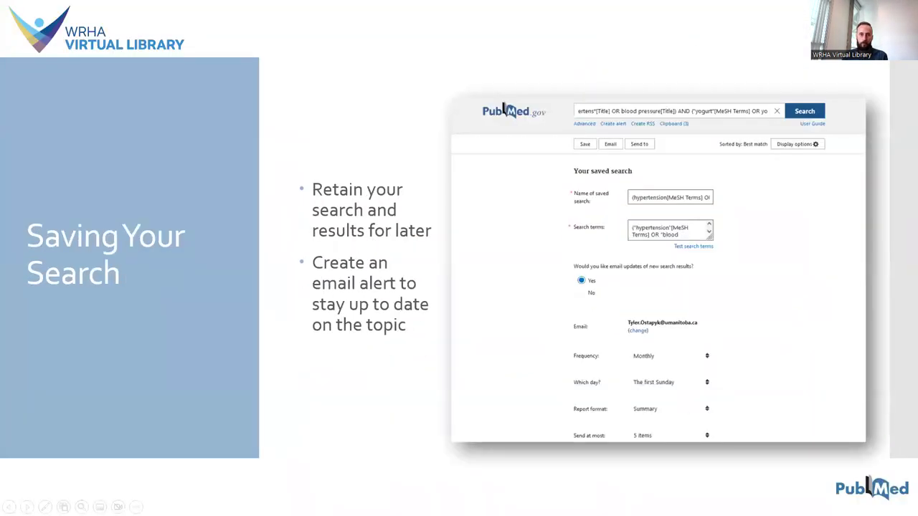
key("alt+Tab")
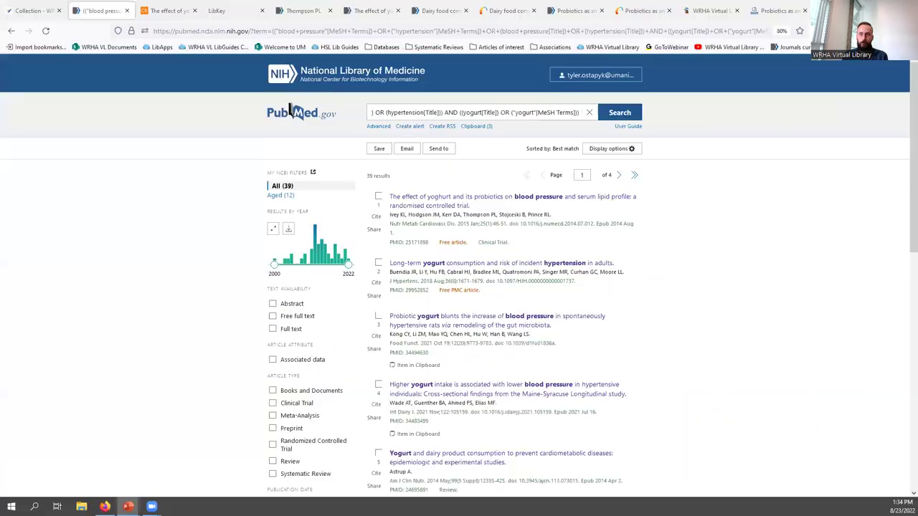
Create an alert named 'blood pressure and yogurt', choose No for email updates, and save it.
left_click(406, 127)
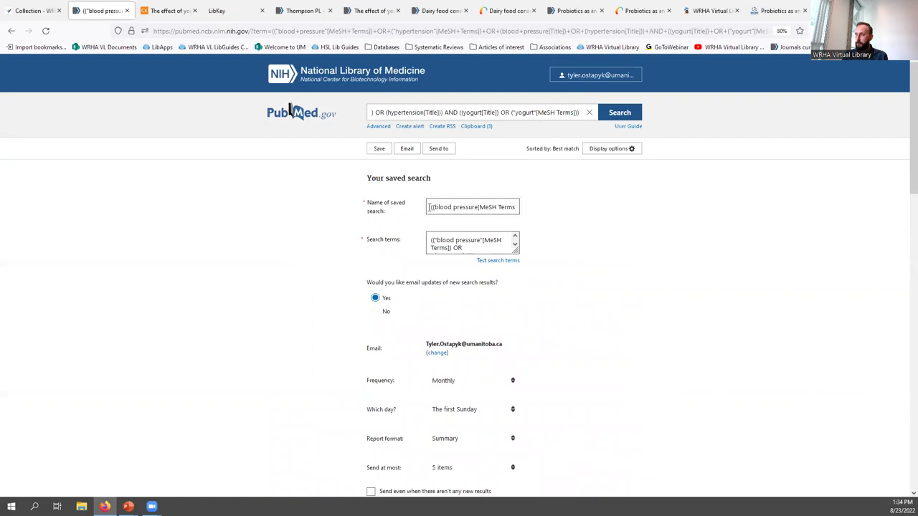
left_click_drag(436, 206, 540, 207)
key("BackSpace")
type("blood pre")
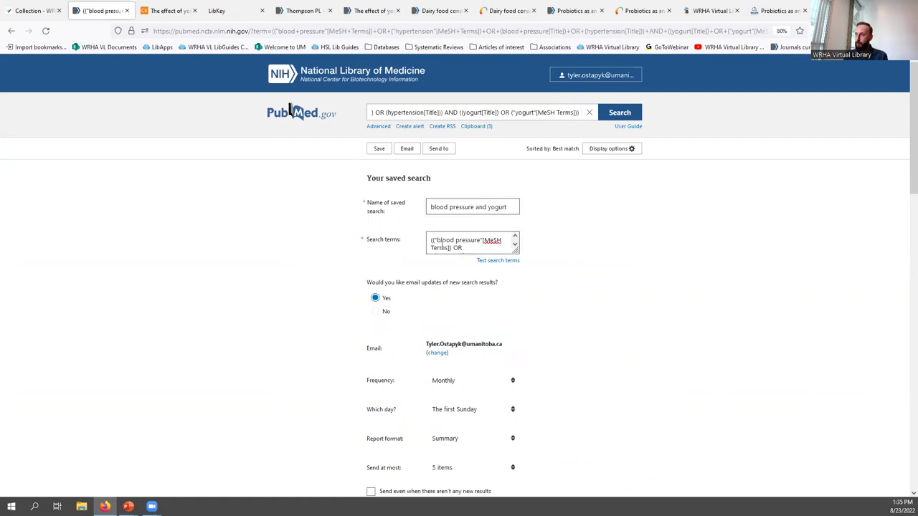
scroll(428, 242, "down", 1)
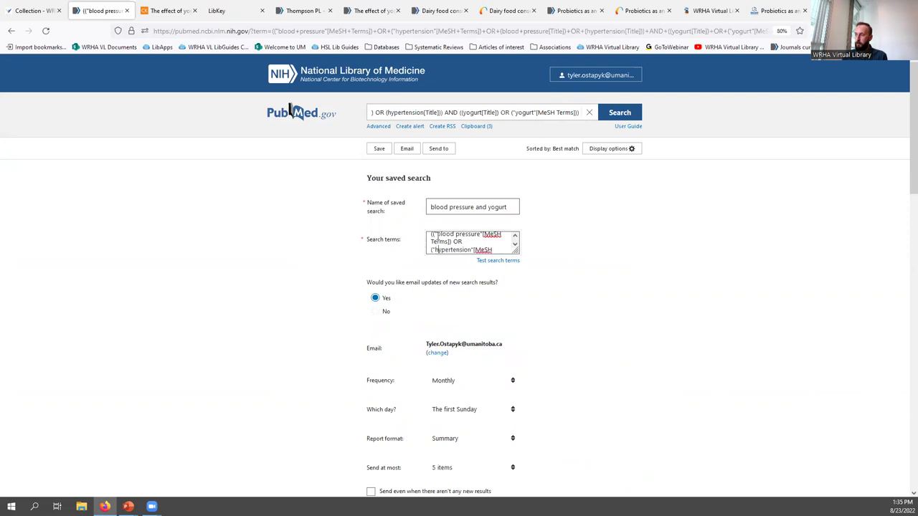
scroll(656, 266, "down", 1)
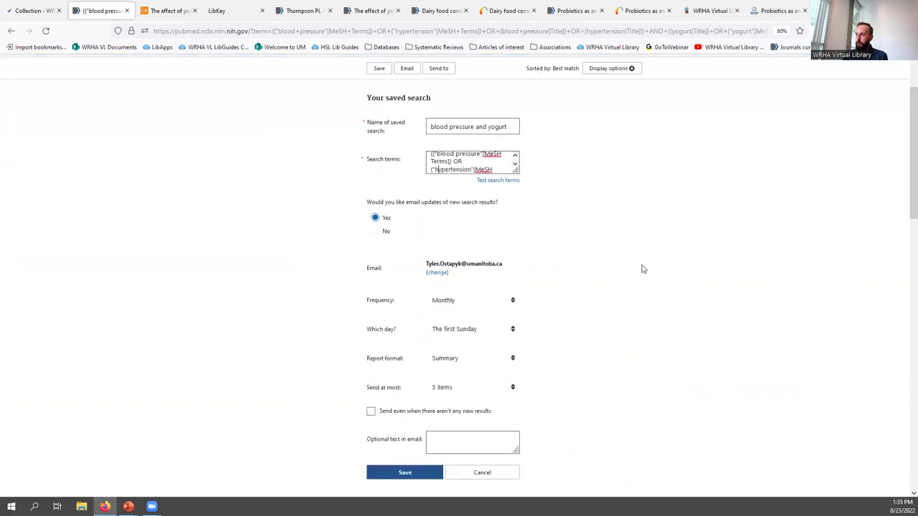
left_click(375, 217)
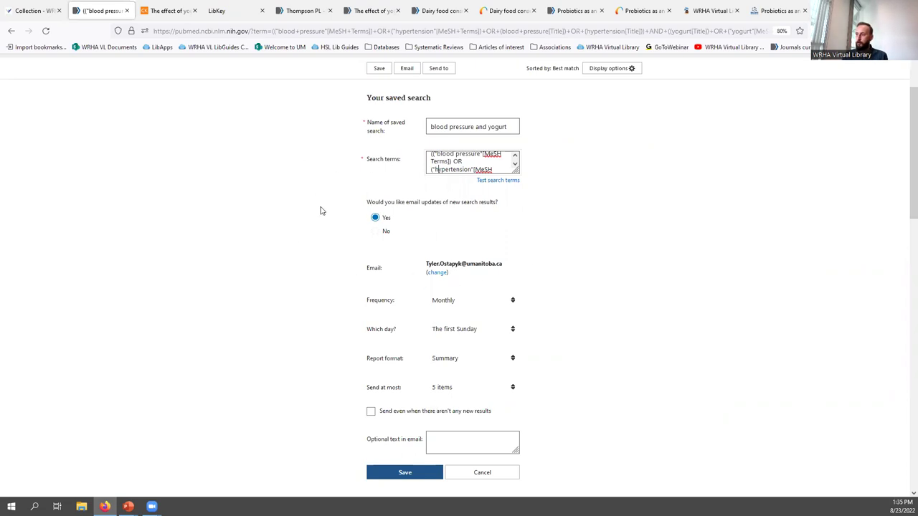
left_click(378, 235)
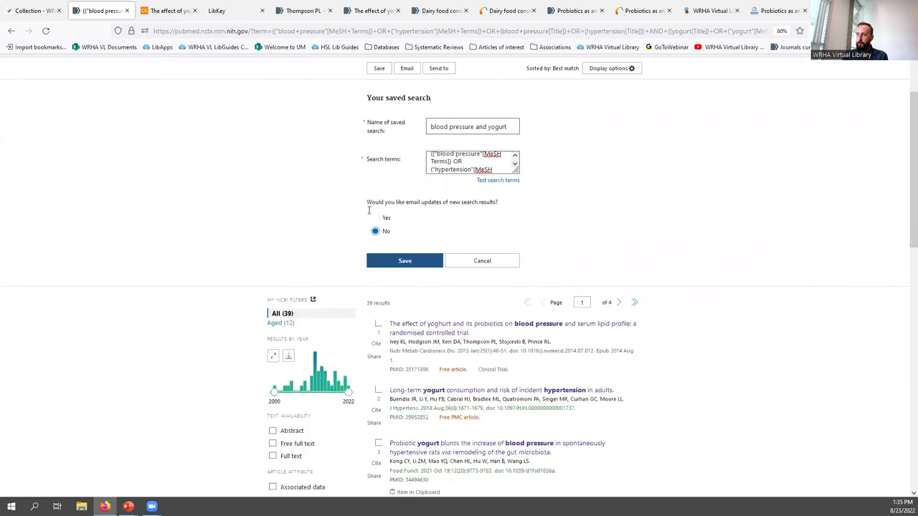
scroll(451, 146, "up", 2)
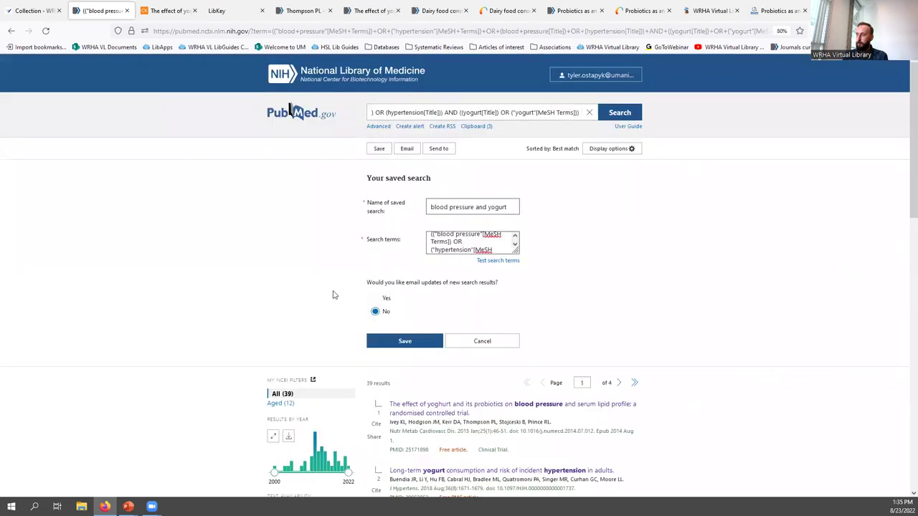
left_click(405, 347)
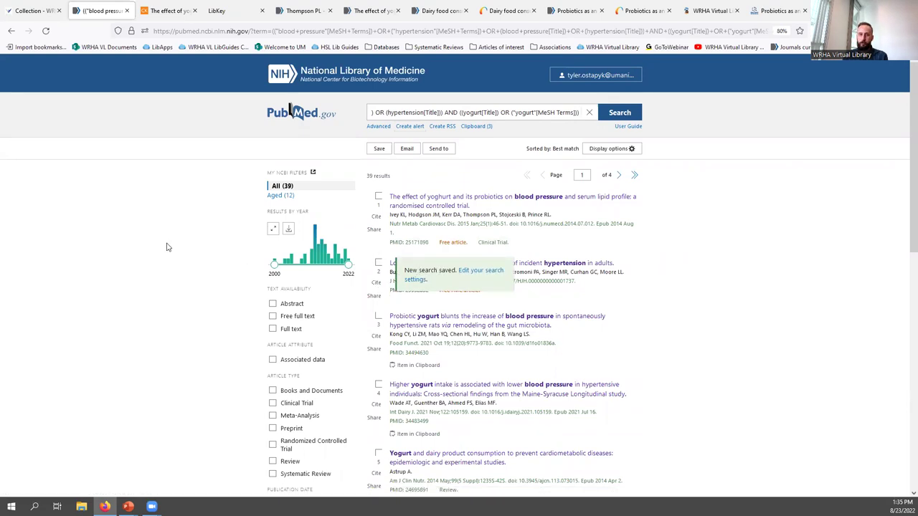
key("alt+Tab")
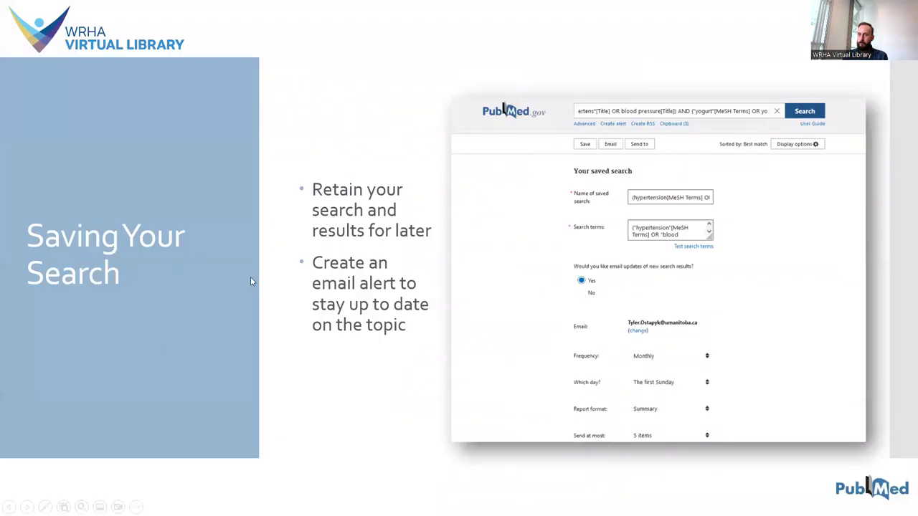
left_click(250, 277)
key("alt+Tab")
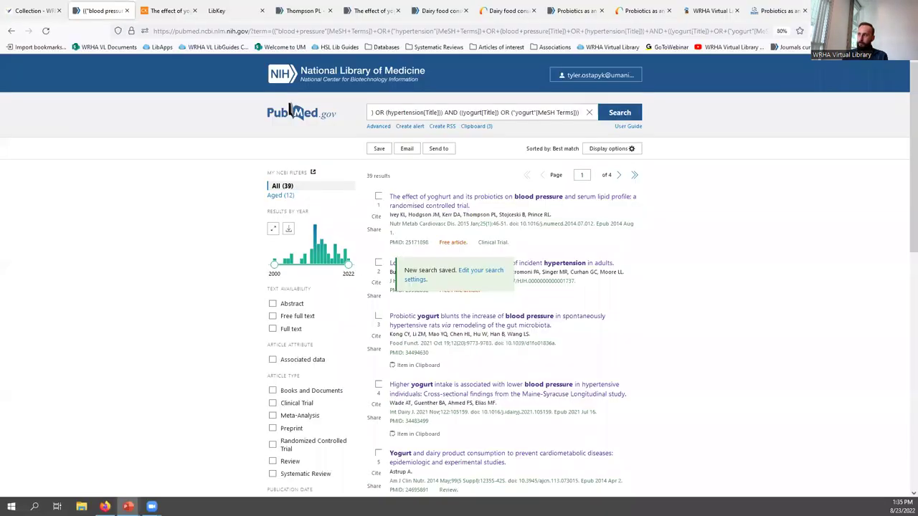
Open the My NCBI dashboard from the account menu, then go back to My NCBI home.
left_click(575, 77)
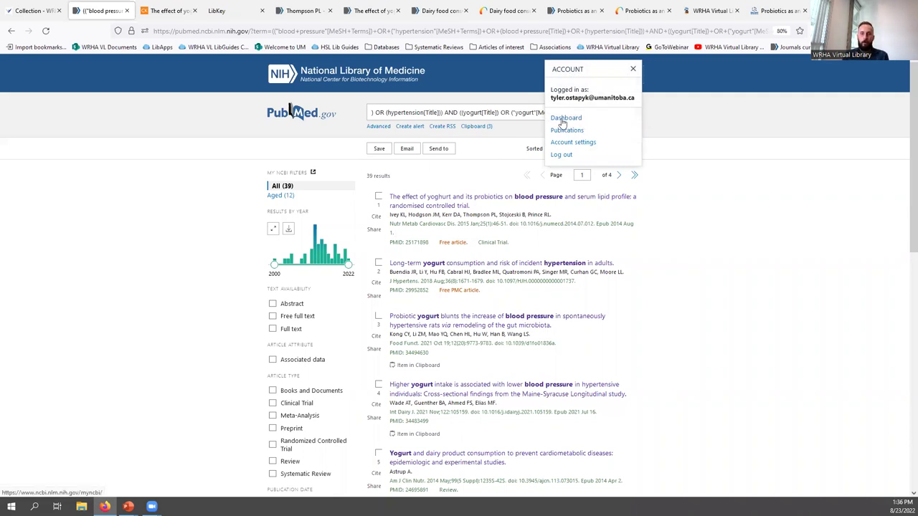
left_click(558, 120)
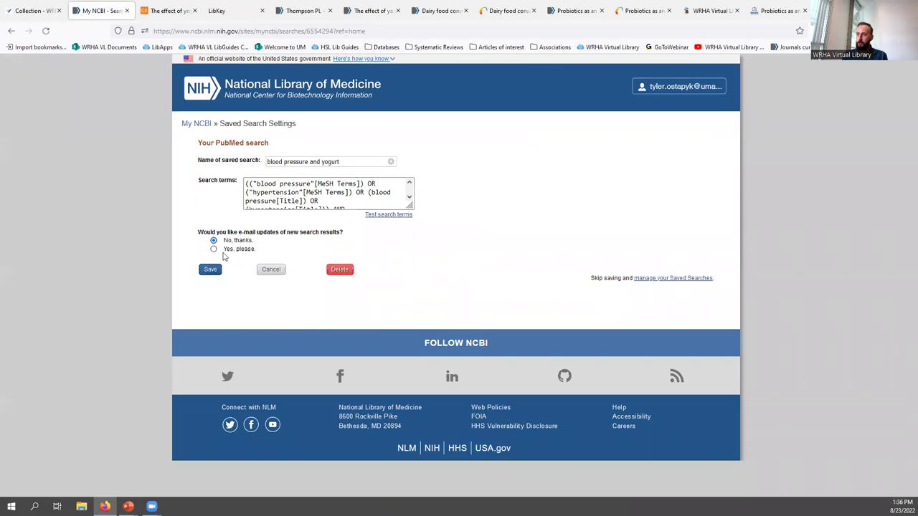
left_click(12, 31)
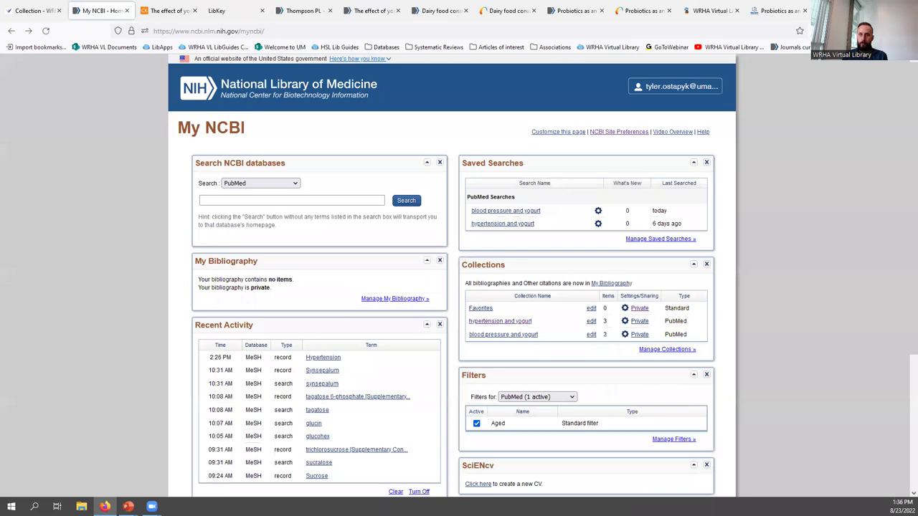
Check the hypertension and yogurt collection's Private settings, then go to Manage Filters.
scroll(588, 286, "down", 3)
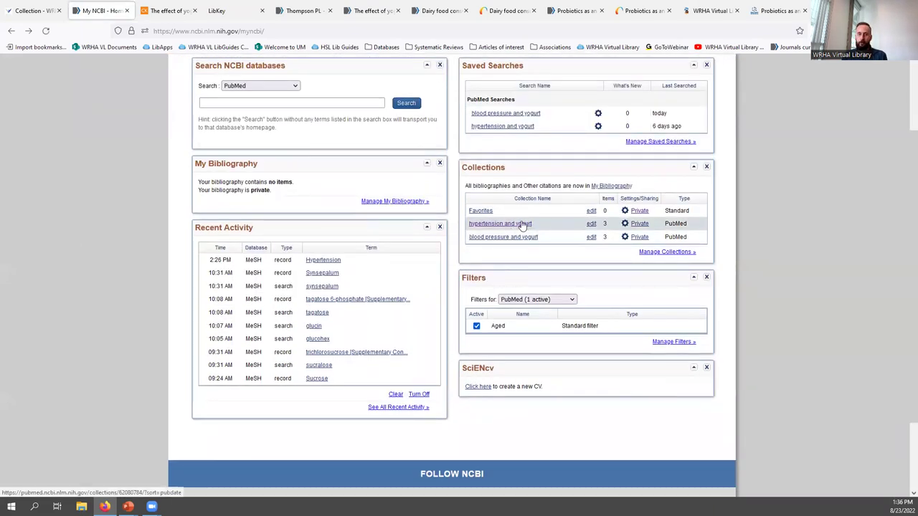
left_click(626, 226)
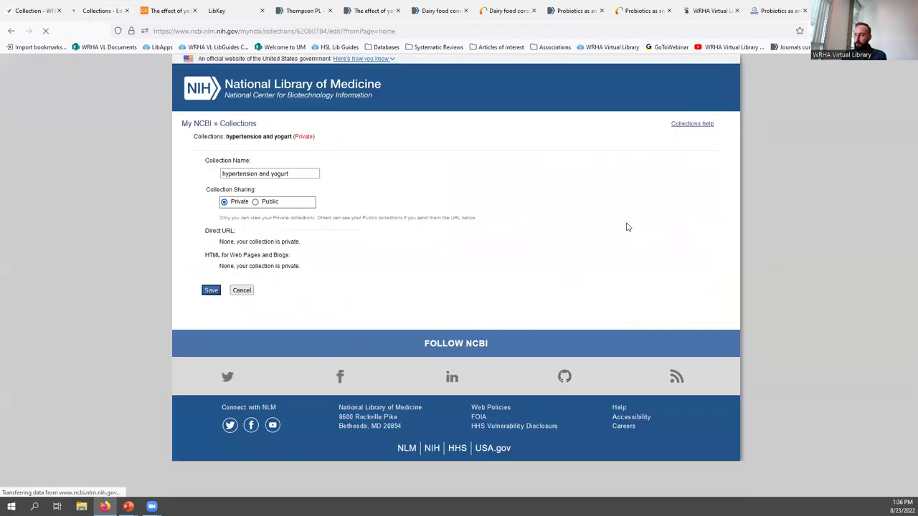
left_click(12, 31)
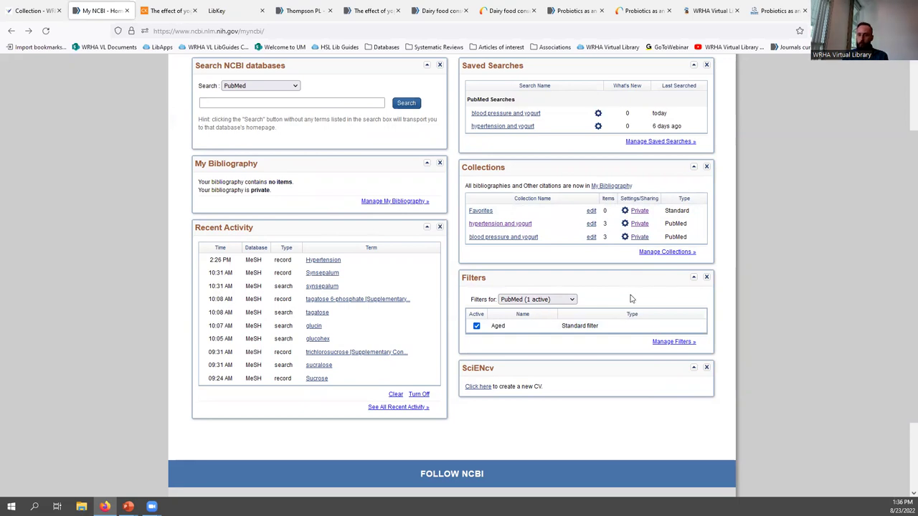
left_click(679, 342)
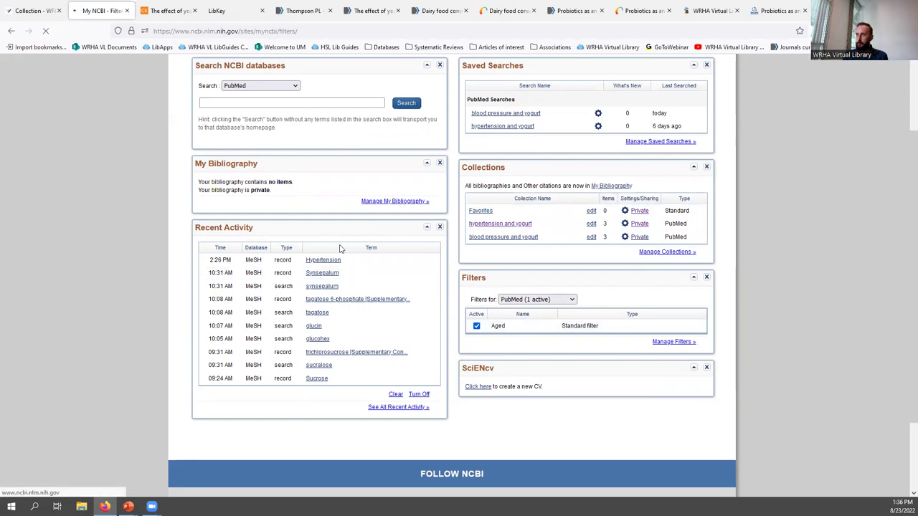
Preview and cancel the custom filter form, browse Properties > Age Groups, then return to Thompson PL.
left_click(411, 180)
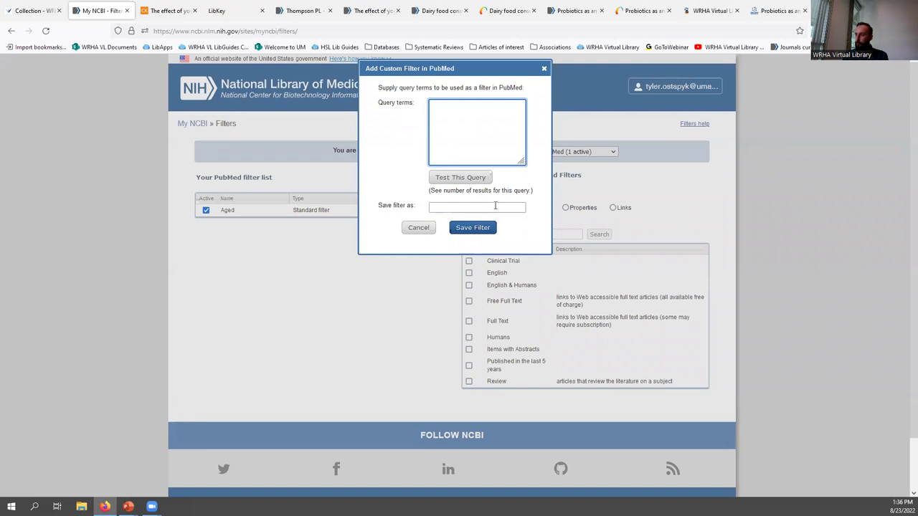
left_click(419, 227)
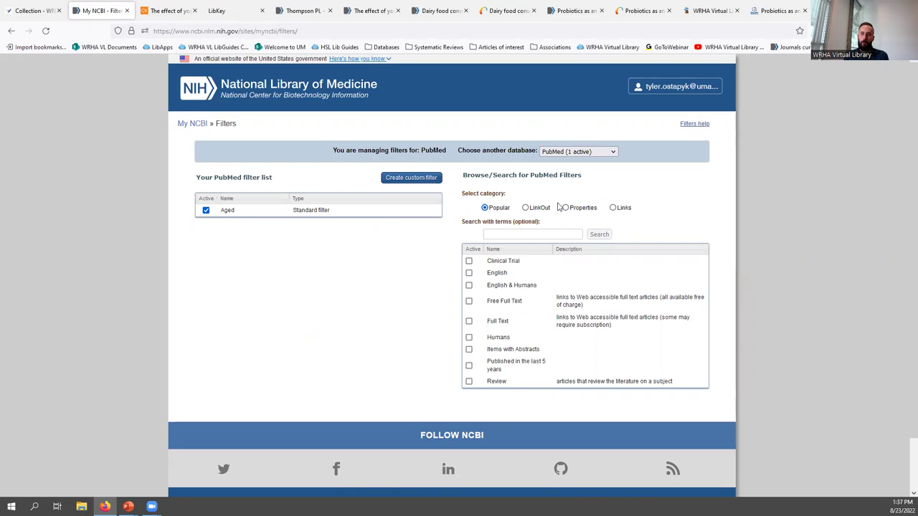
left_click(566, 207)
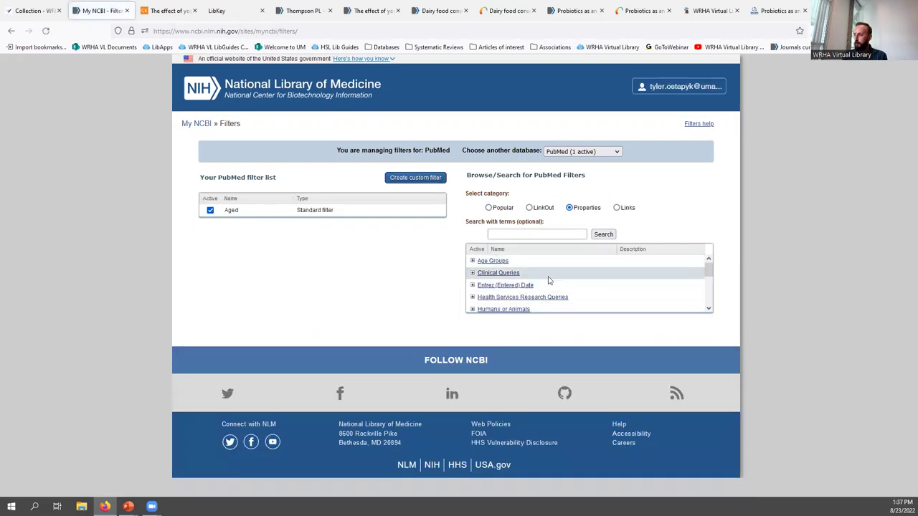
left_click(472, 261)
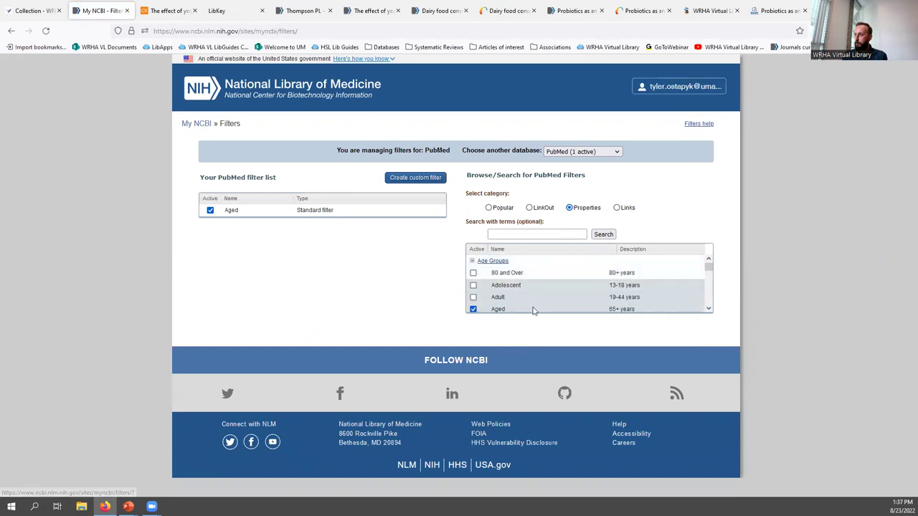
scroll(529, 296, "down", 1)
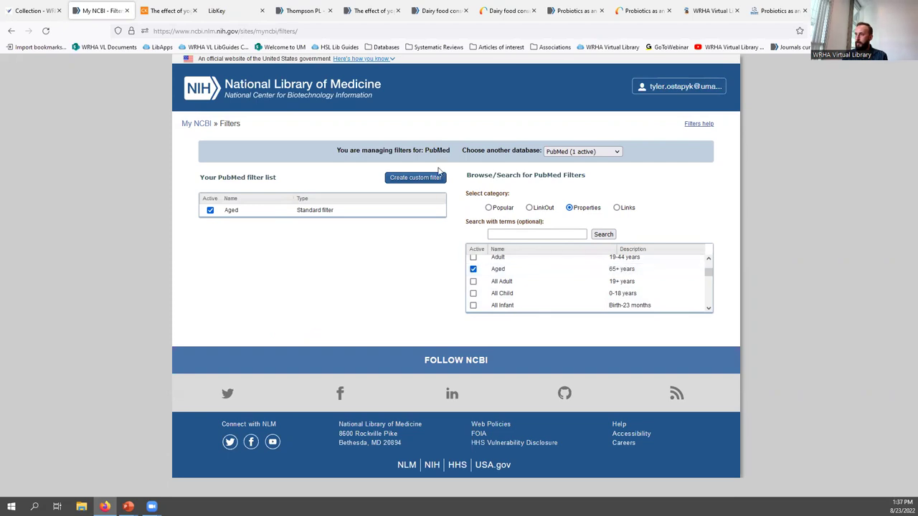
left_click(303, 10)
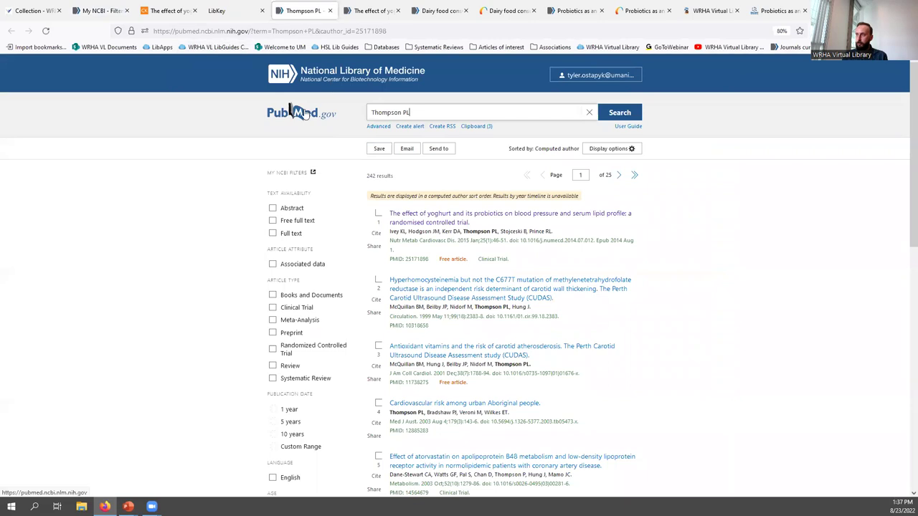
Search for 'test' (3,148,391 results, 506,972 Aged), then return to the My NCBI dashboard.
left_click(100, 10)
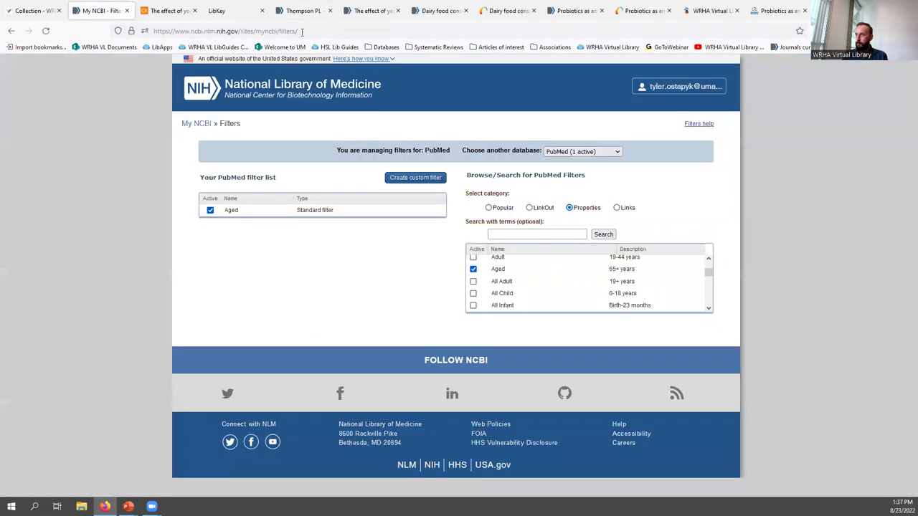
left_click(303, 10)
left_click_drag(436, 113, 266, 112)
type("test")
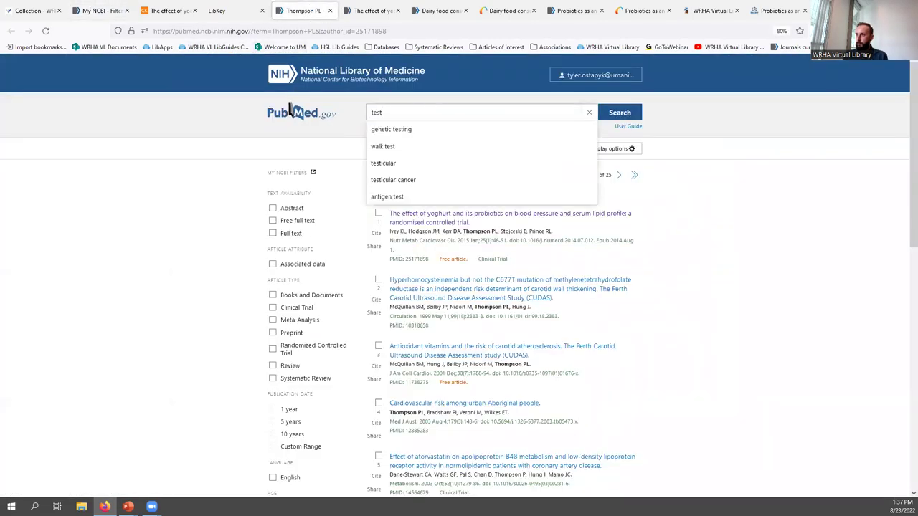
key("Return")
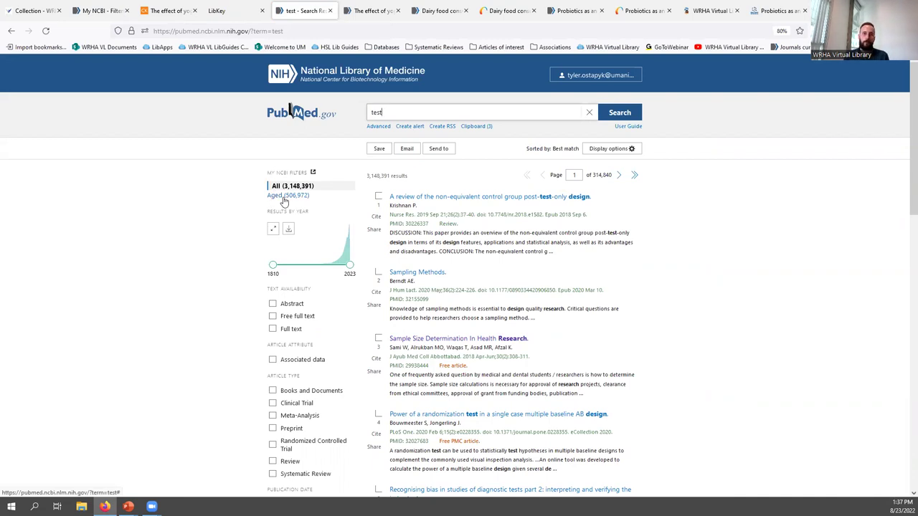
scroll(285, 228, "down", 3)
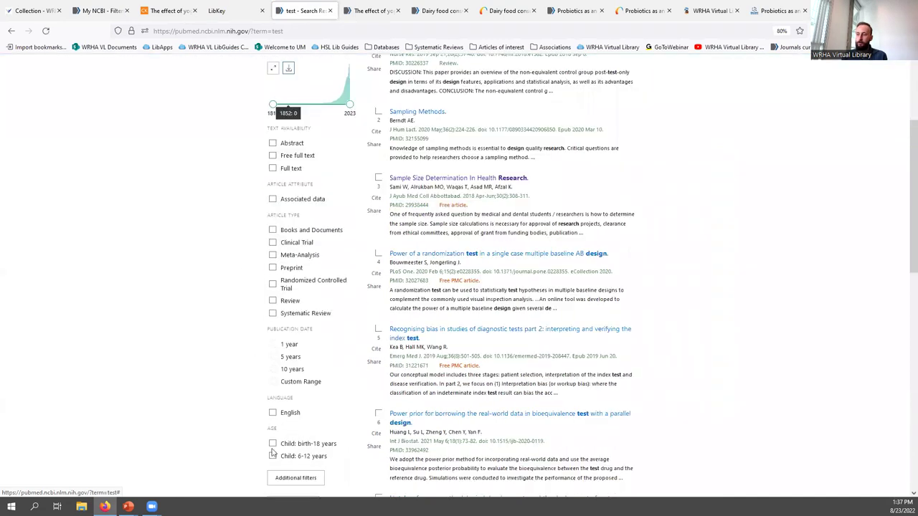
scroll(292, 323, "up", 3)
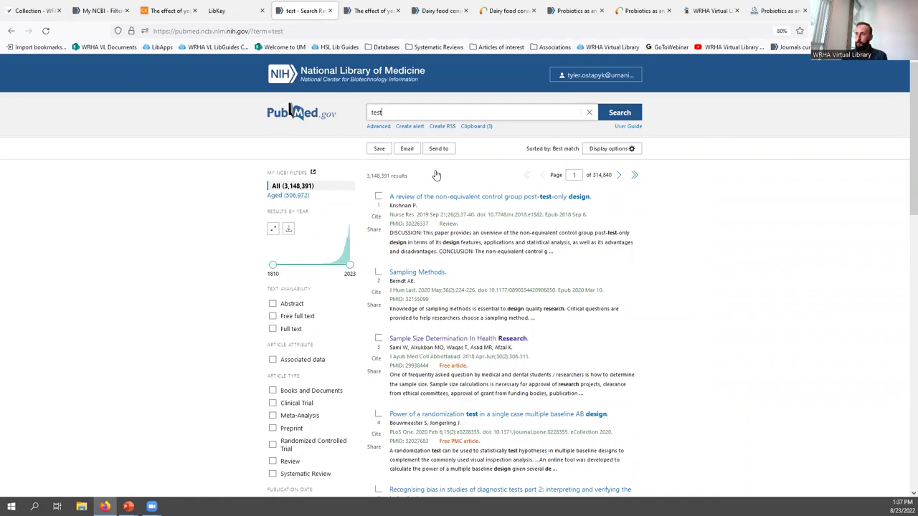
left_click(106, 10)
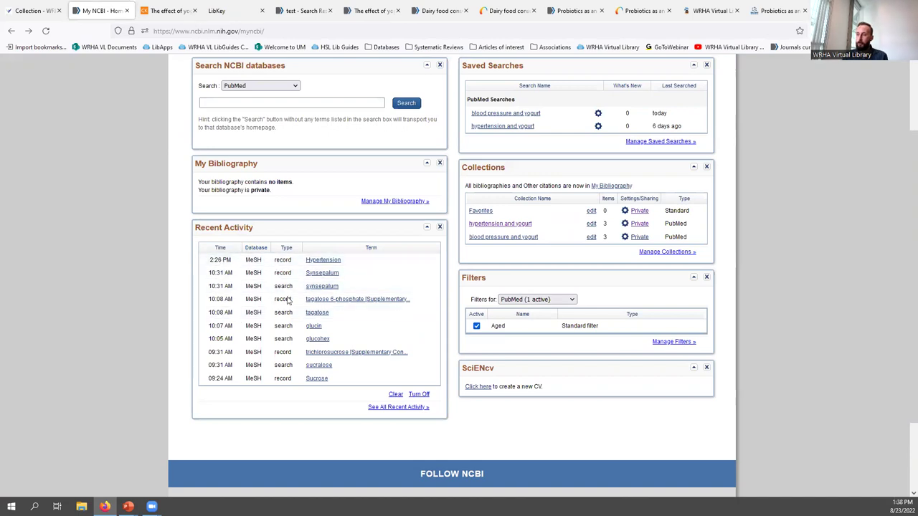
Review the search history in the Advanced Search Builder, then advance the slides to Recap.
scroll(262, 273, "up", 2)
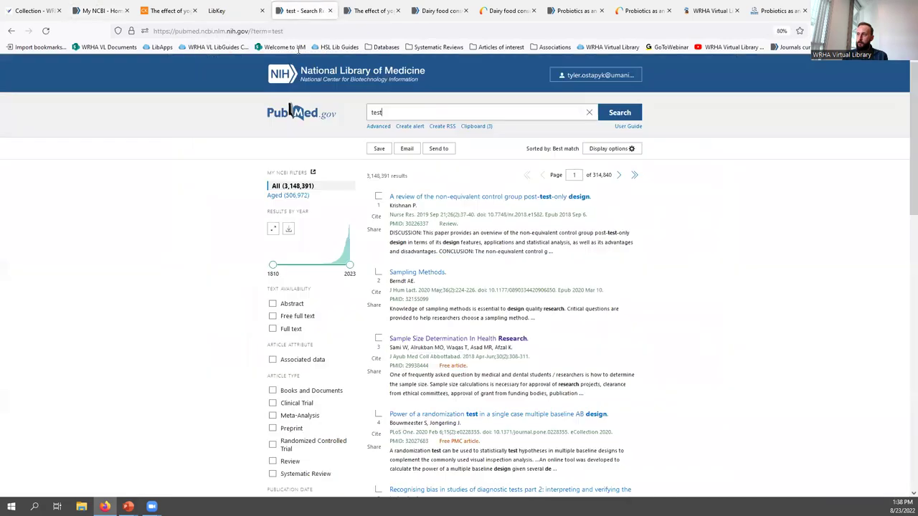
left_click(305, 10)
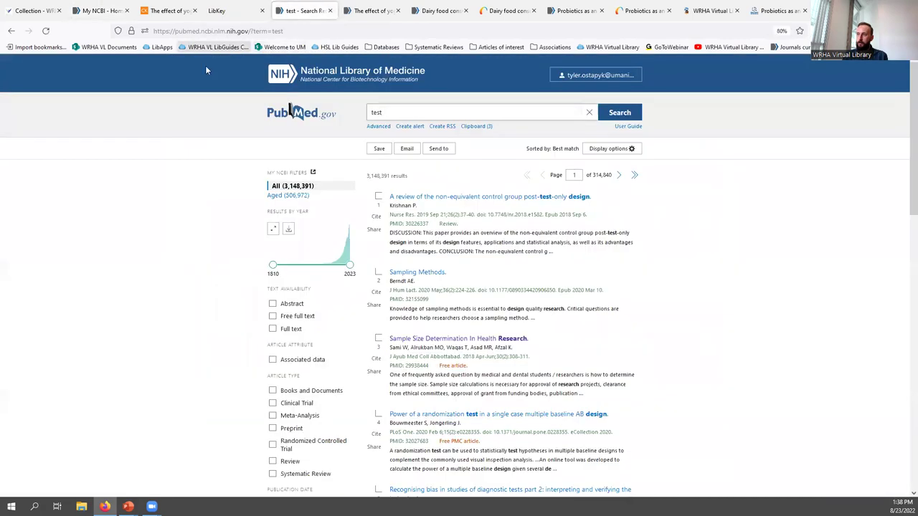
left_click(378, 127)
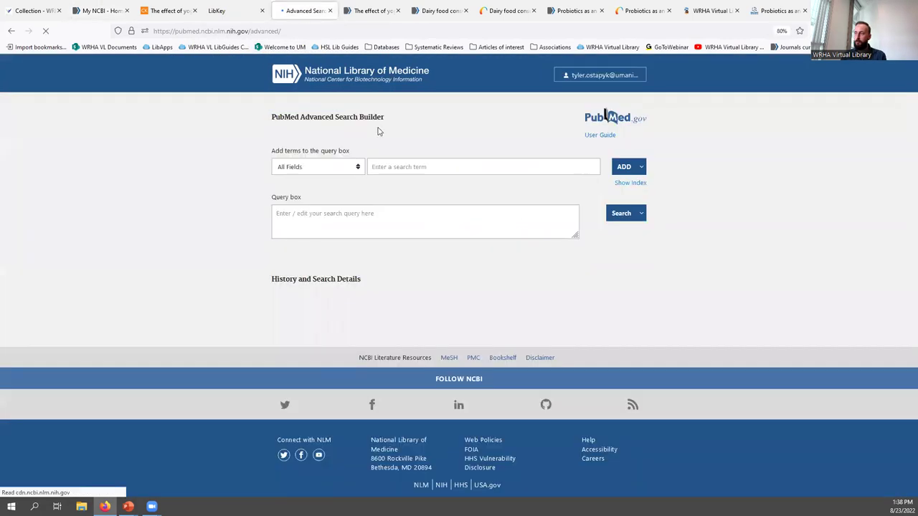
scroll(223, 229, "down", 1)
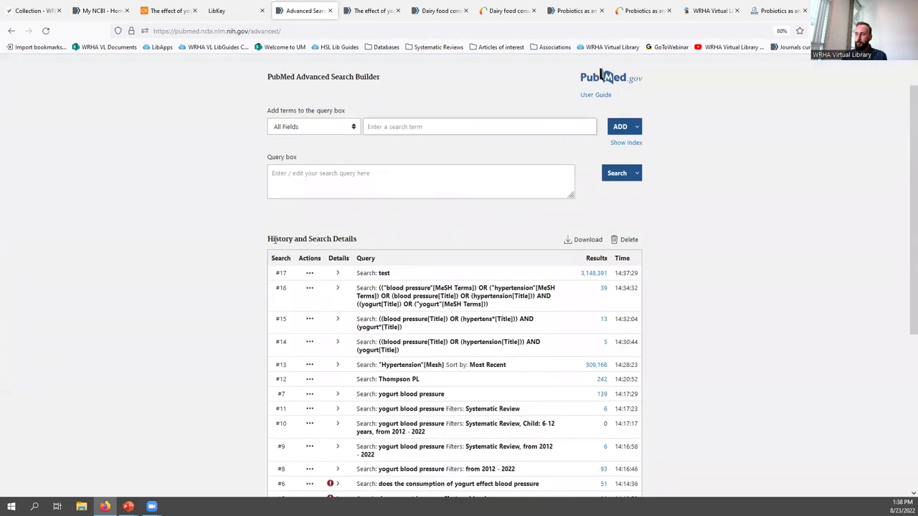
scroll(381, 233, "down", 1)
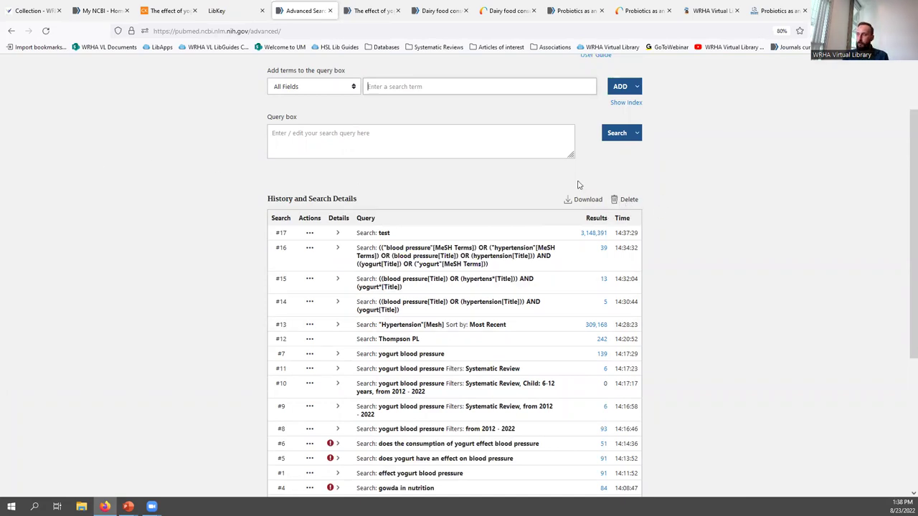
key("alt+Tab")
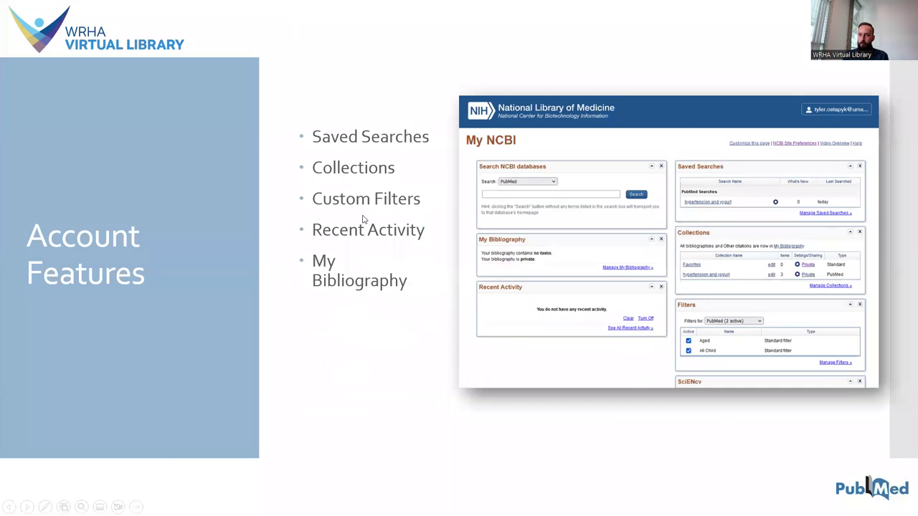
left_click(361, 220)
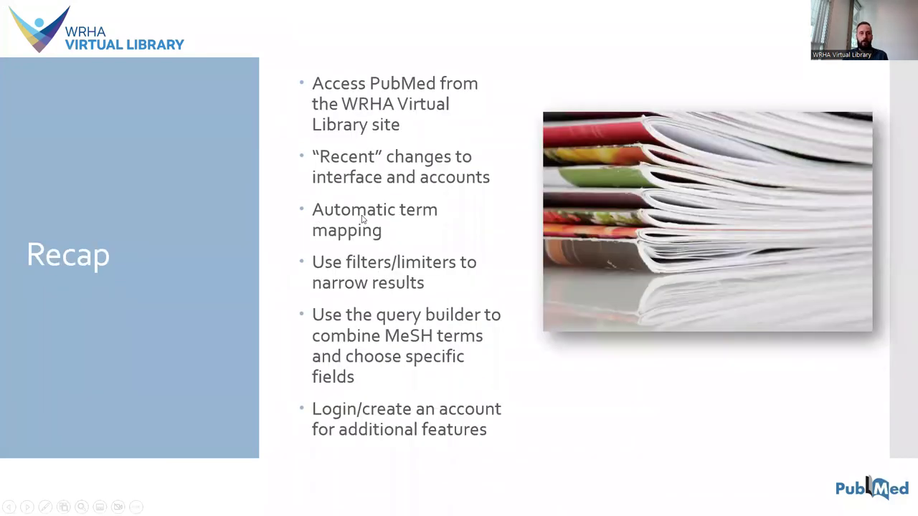